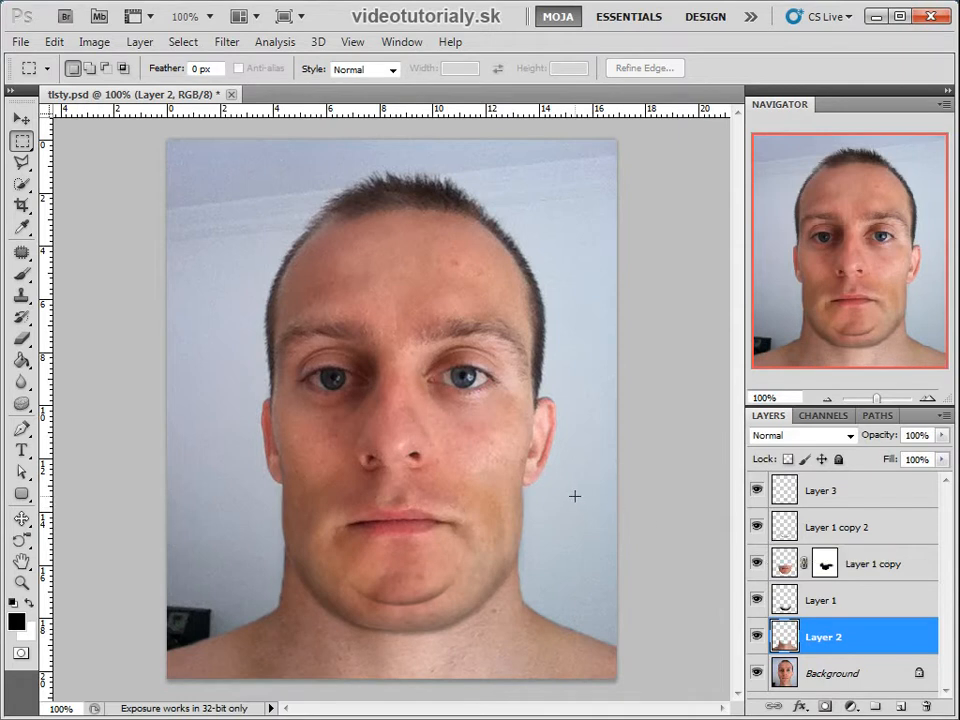
Save and close tlsty.psd, and open the photo IMG_0276
key("ctrl+s")
left_click(224, 94)
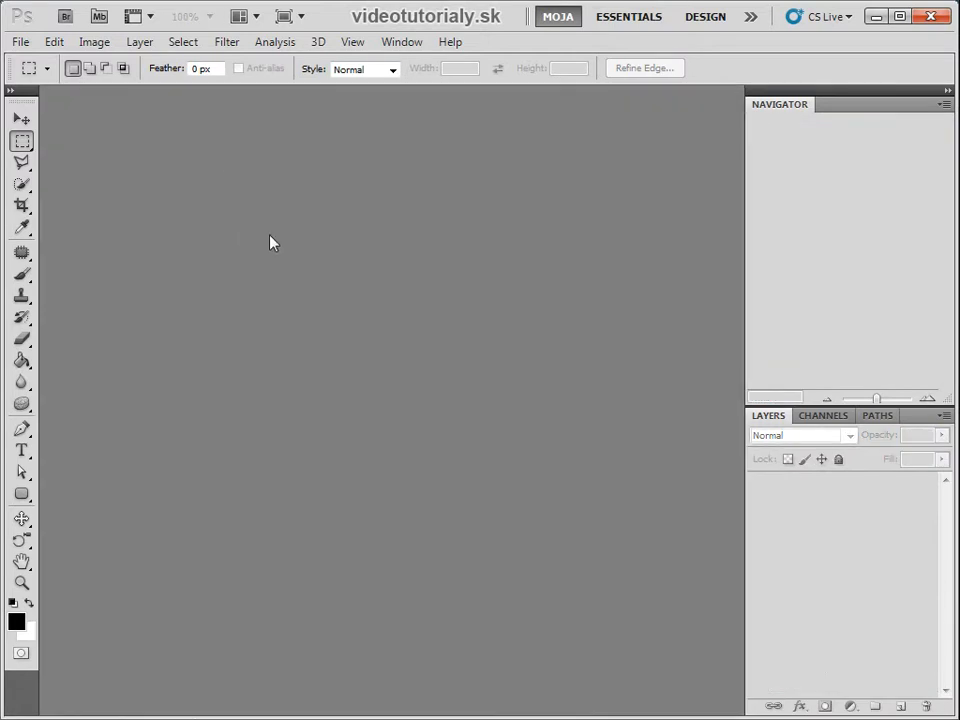
left_click(20, 41)
left_click(41, 79)
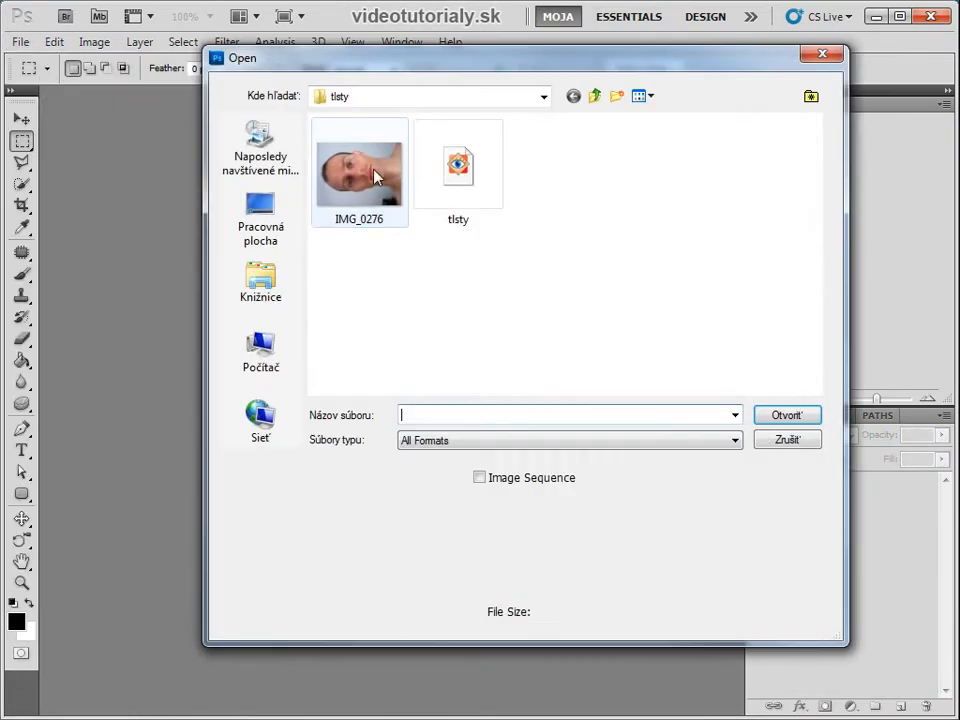
left_click(359, 170)
left_click(786, 414)
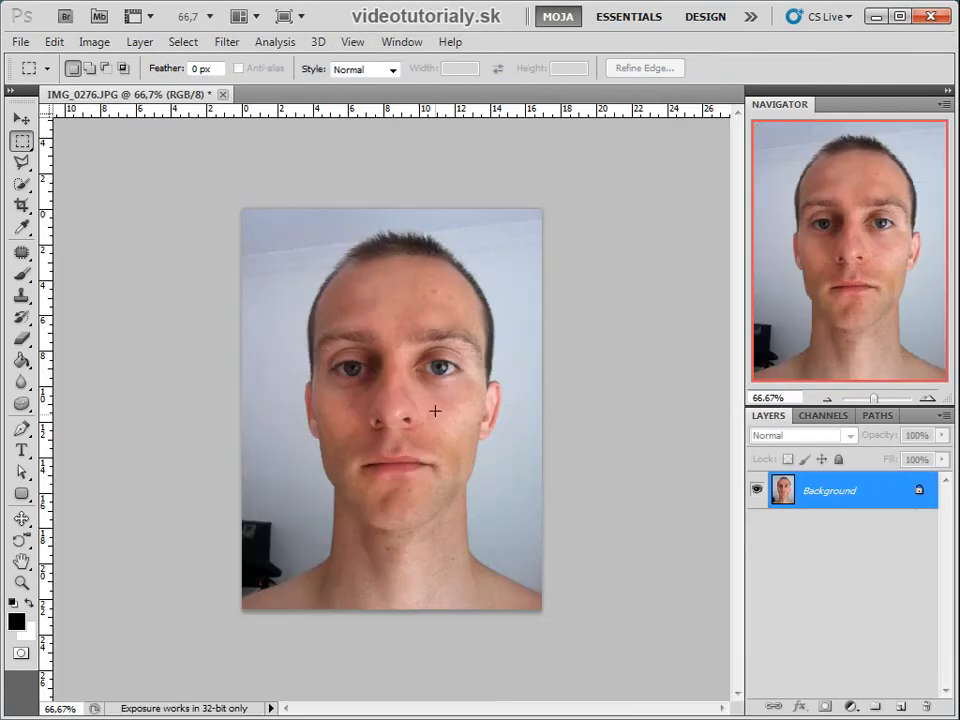
key("z")
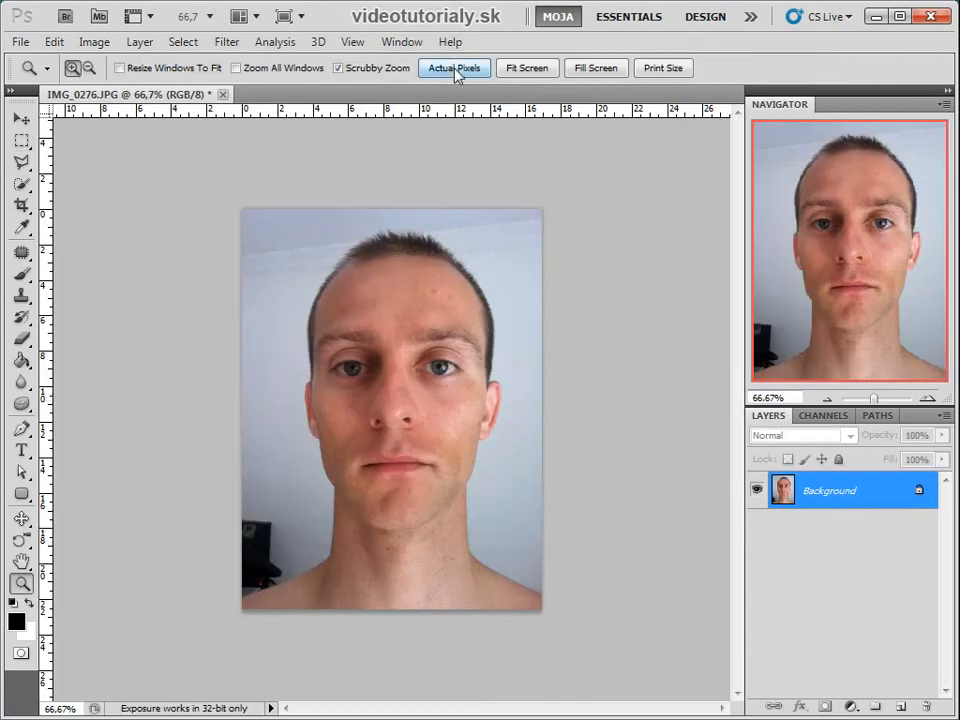
left_click(455, 68)
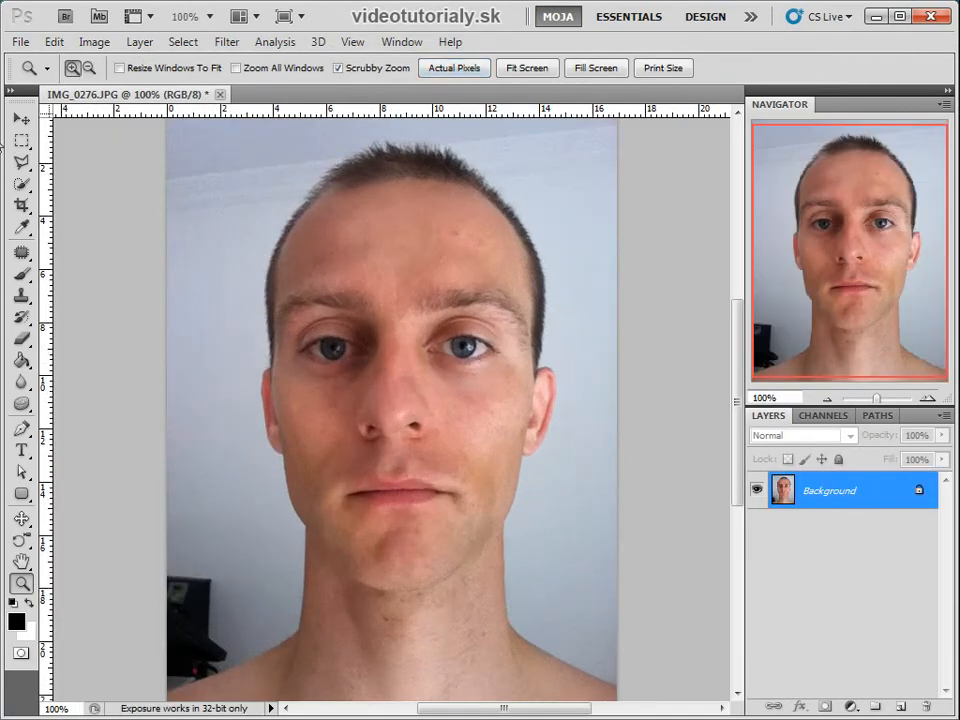
left_click(20, 143)
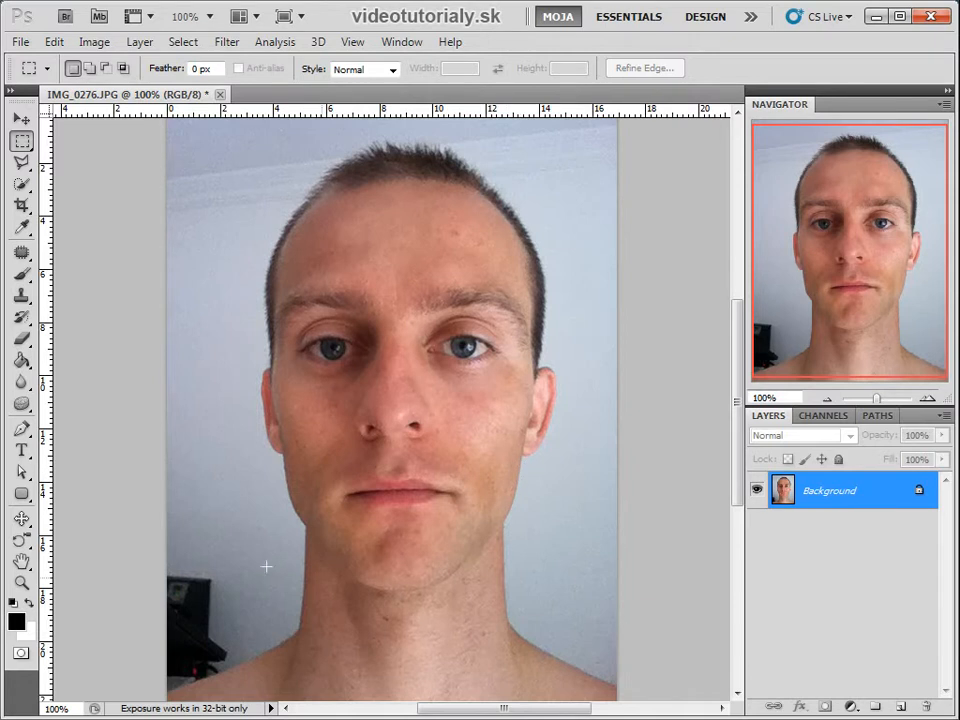
Trace a closed Pen path around the lower face, following the jawline from earlobe to earlobe and closing across below the nose
key("z")
left_click_drag(358, 519, 446, 610)
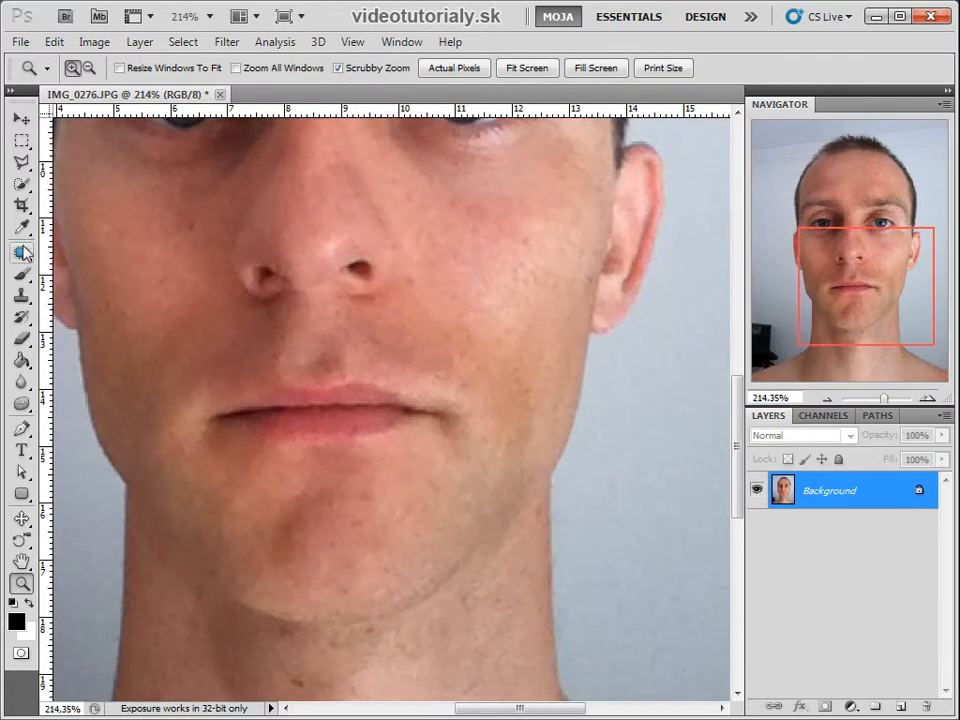
key("p")
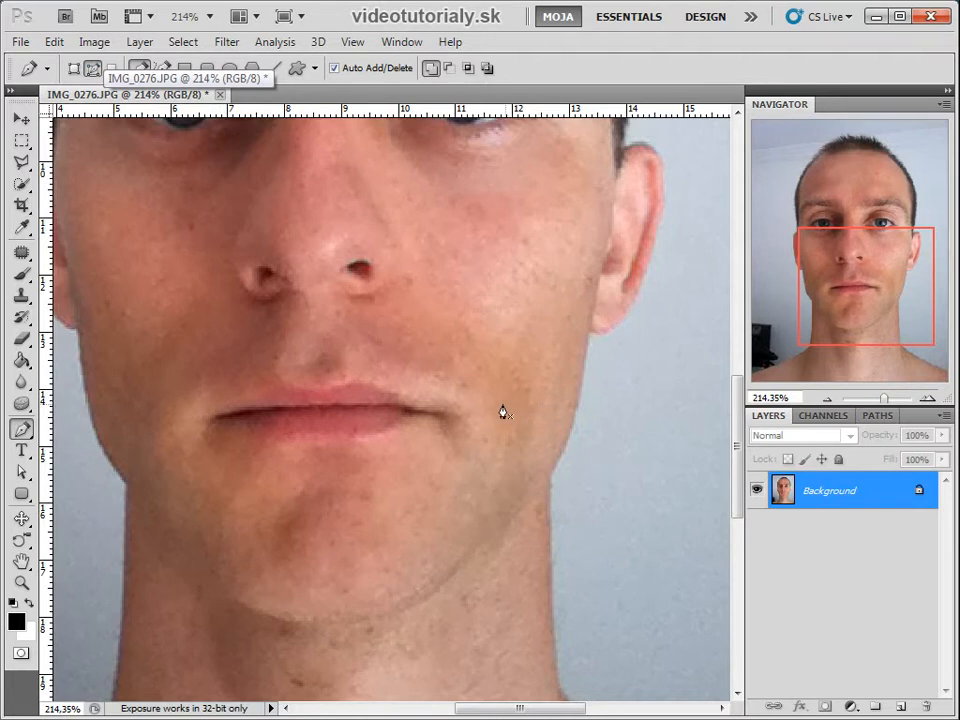
left_click_drag(377, 452, 444, 454)
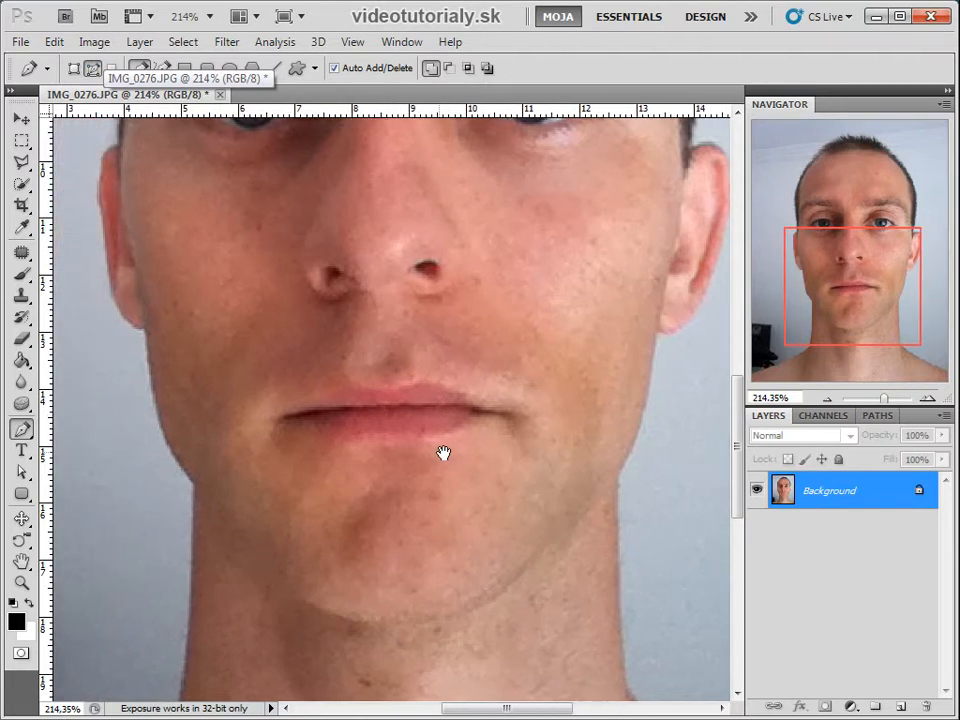
left_click(655, 332)
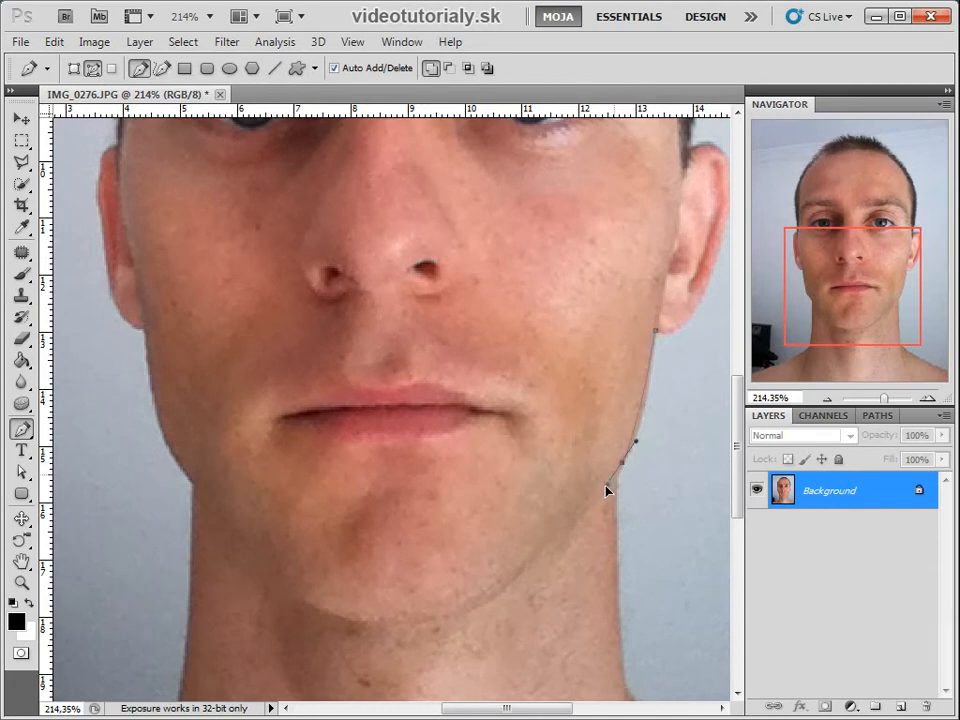
left_click_drag(607, 490, 596, 501)
left_click_drag(460, 612, 457, 616)
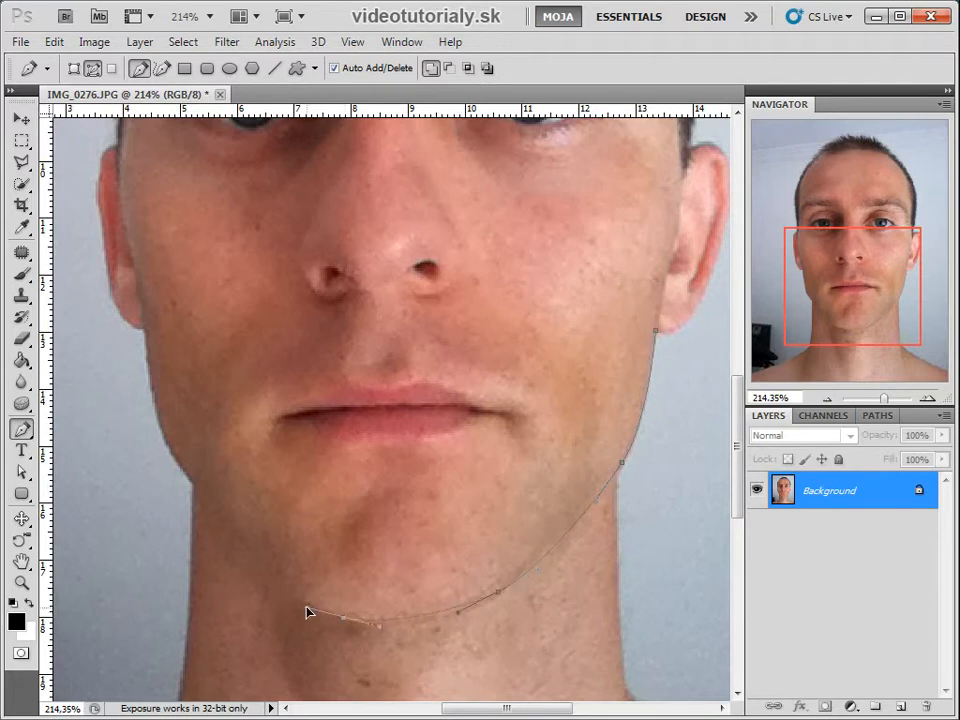
left_click_drag(307, 612, 305, 608)
left_click_drag(213, 512, 214, 513)
left_click_drag(164, 451, 158, 425)
left_click_drag(147, 341, 151, 311)
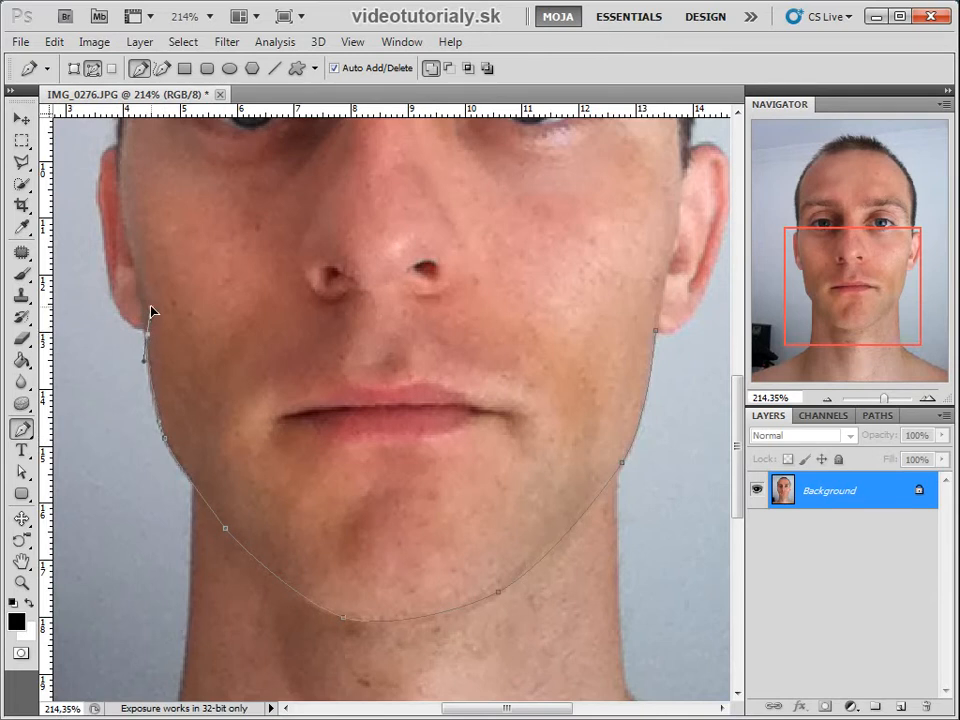
left_click(656, 335)
Convert the jaw path into a new anti-aliased selection with a feather radius of 0,5 pixels
right_click(342, 370)
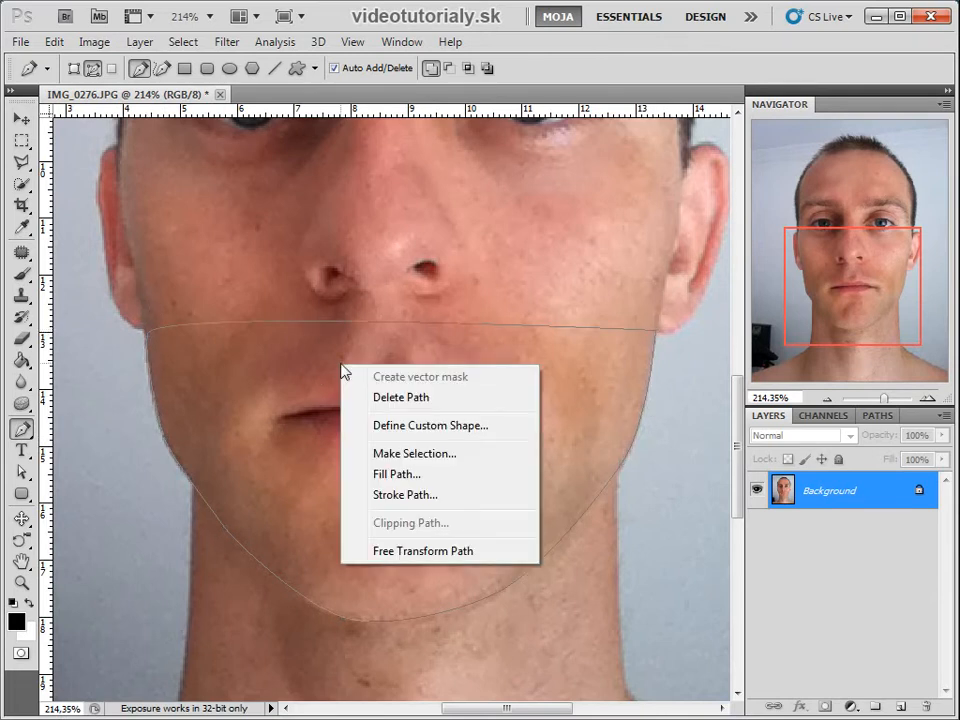
left_click(428, 455)
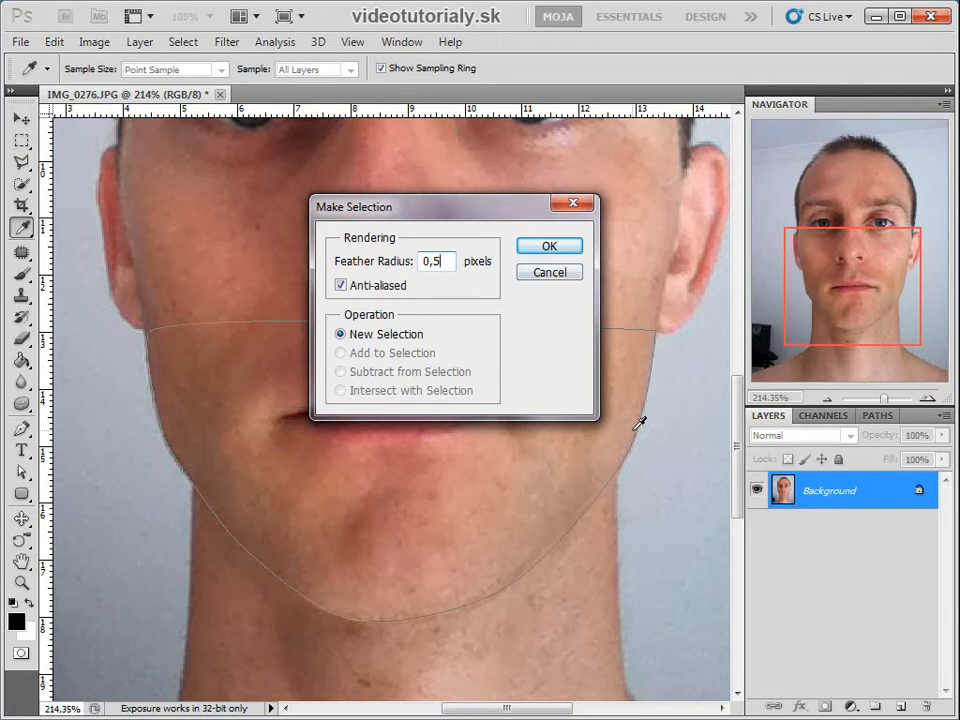
left_click(549, 248)
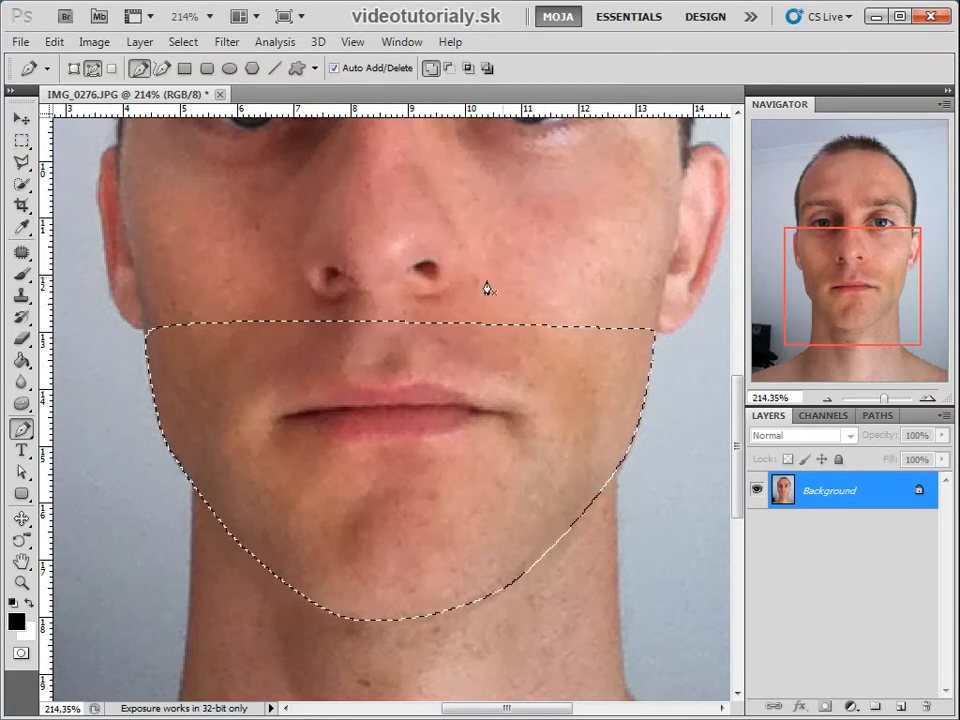
Copy the selected lower face to a new layer with Layer via Copy
left_click(24, 142)
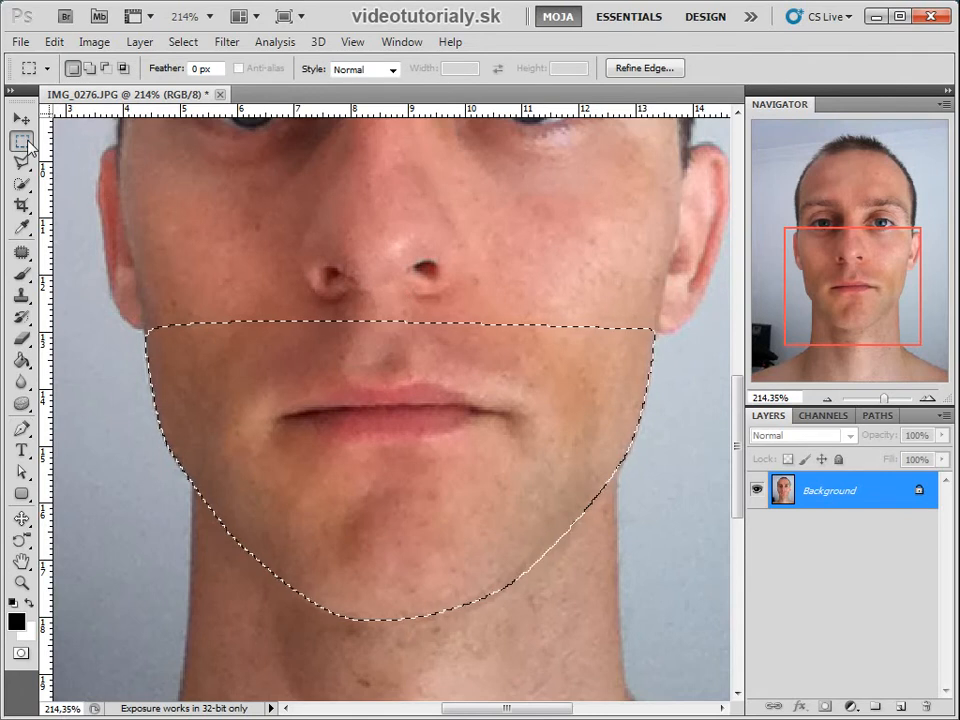
right_click(28, 146)
left_click(438, 388)
right_click(440, 388)
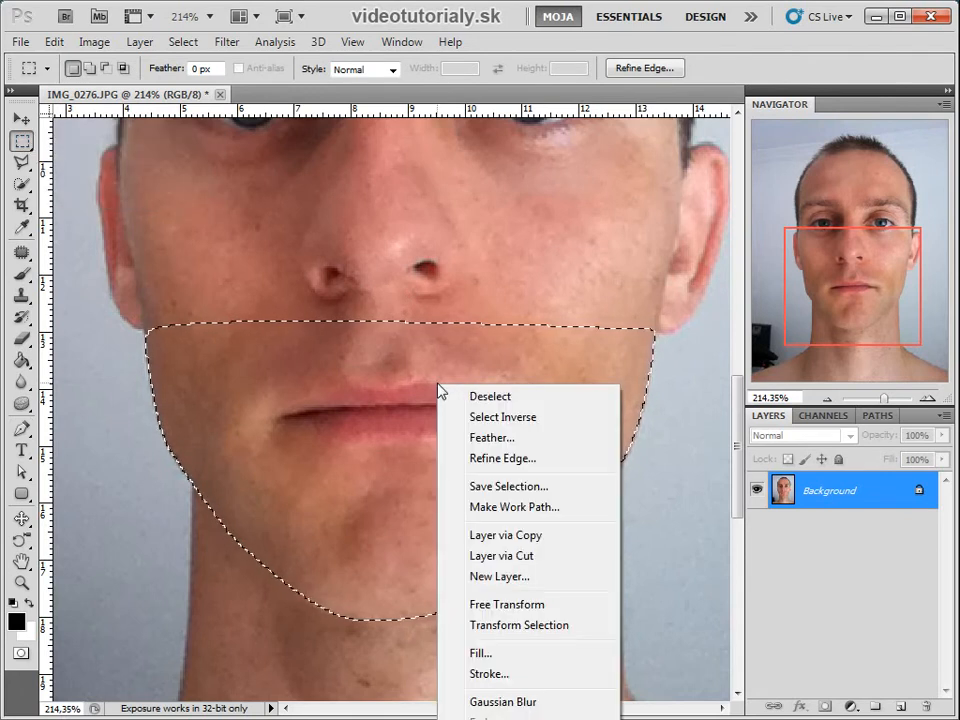
right_click(435, 329)
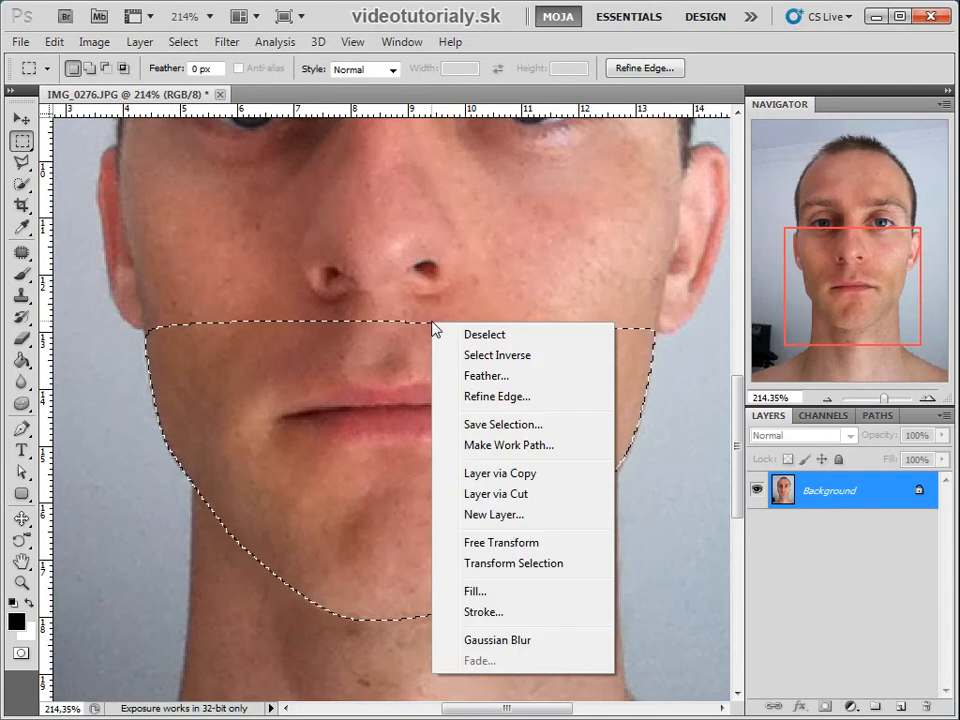
left_click(503, 476)
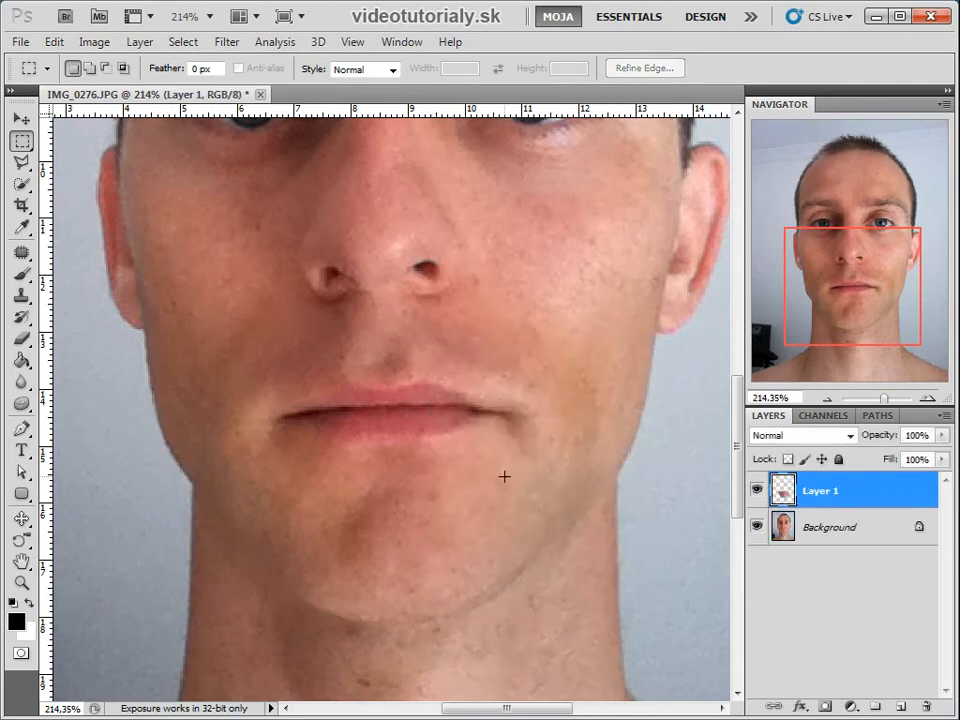
Hide and show the Background layer to inspect the copied lower face on its own
left_click(756, 527)
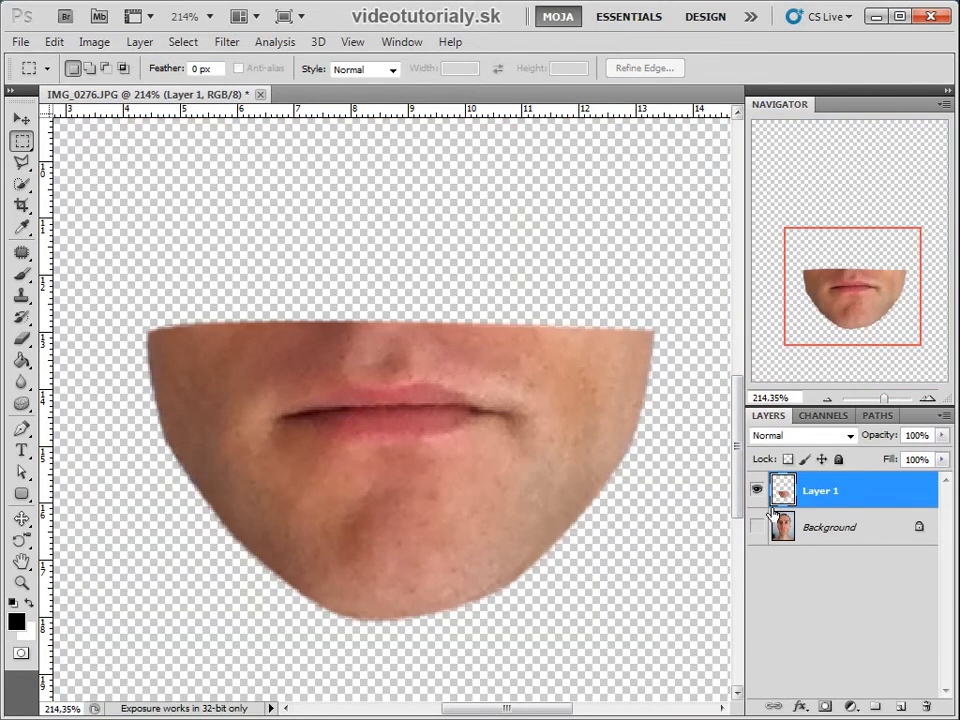
left_click(757, 527)
left_click(757, 527)
left_click(757, 528)
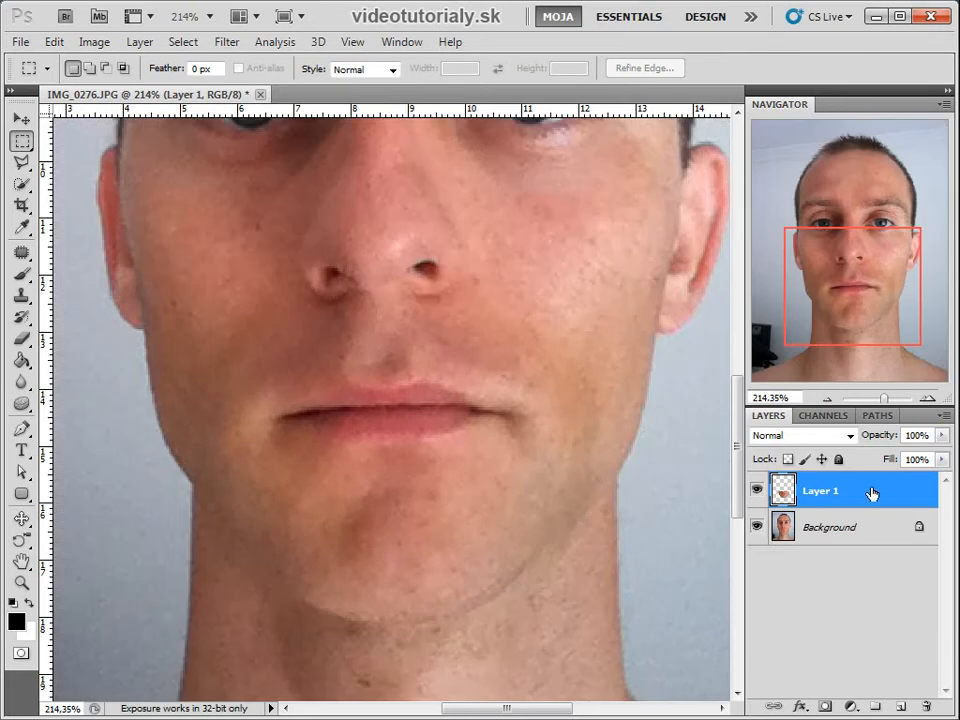
Warp Layer 1 with a custom mesh, pulling both sides of the jaw outward and downward to widen the lower face, and apply it
left_click(55, 42)
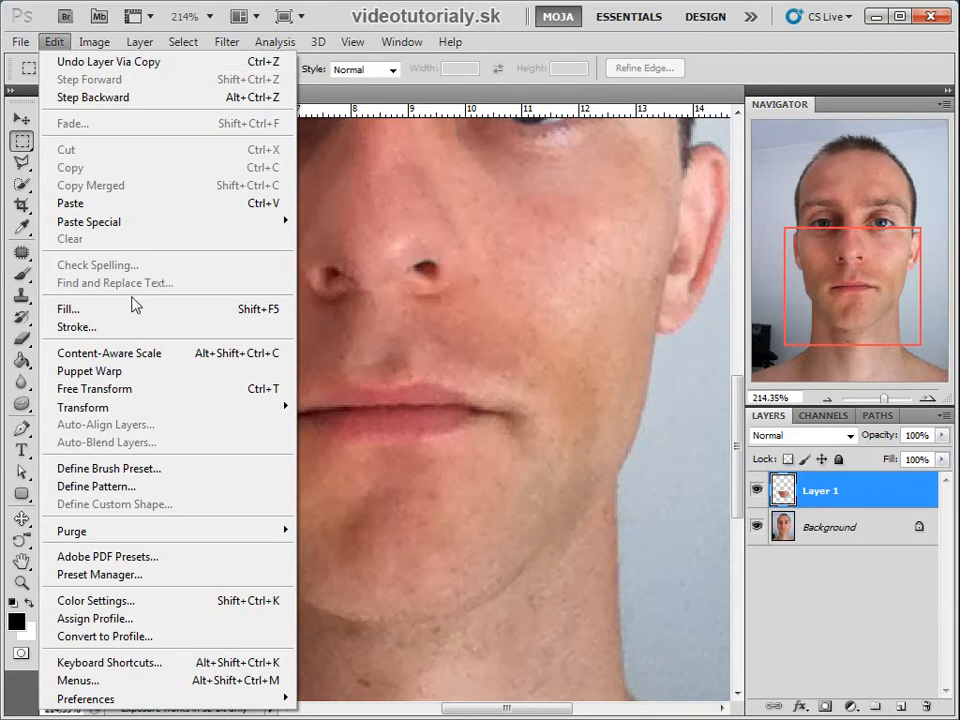
mouse_move(148, 408)
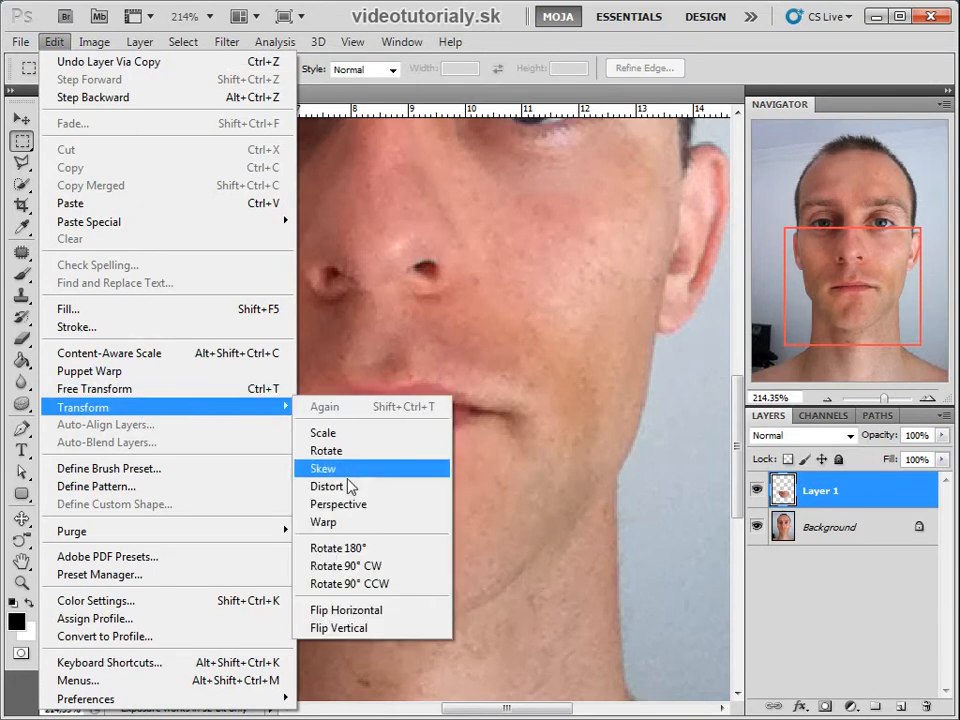
left_click(347, 524)
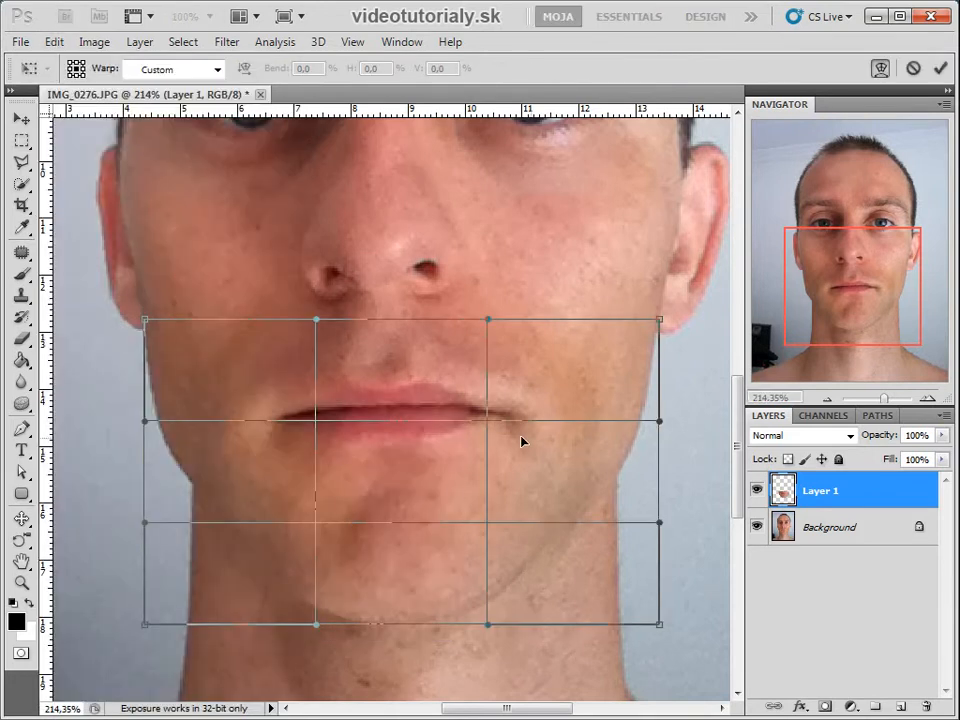
left_click_drag(568, 549, 605, 567)
left_click_drag(249, 555, 212, 559)
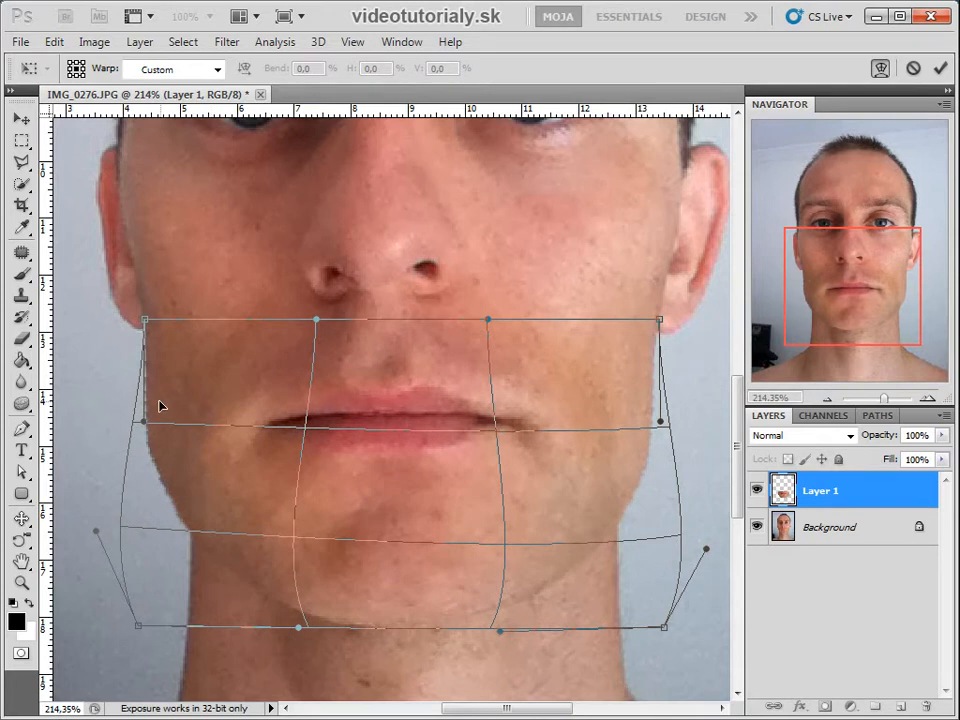
left_click_drag(143, 425, 127, 421)
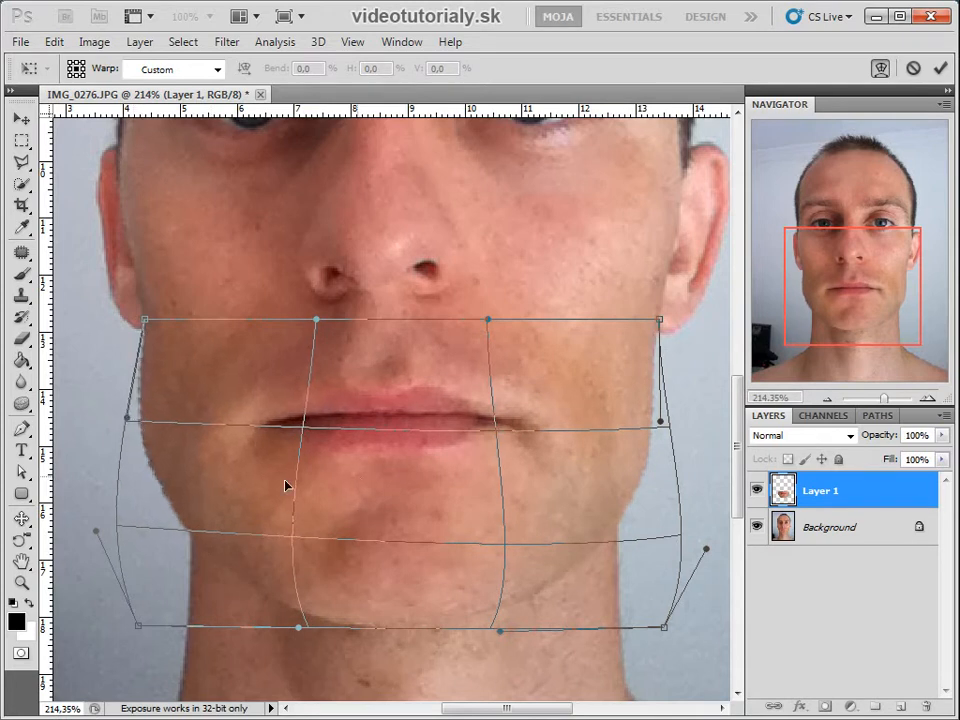
left_click_drag(129, 514, 136, 515)
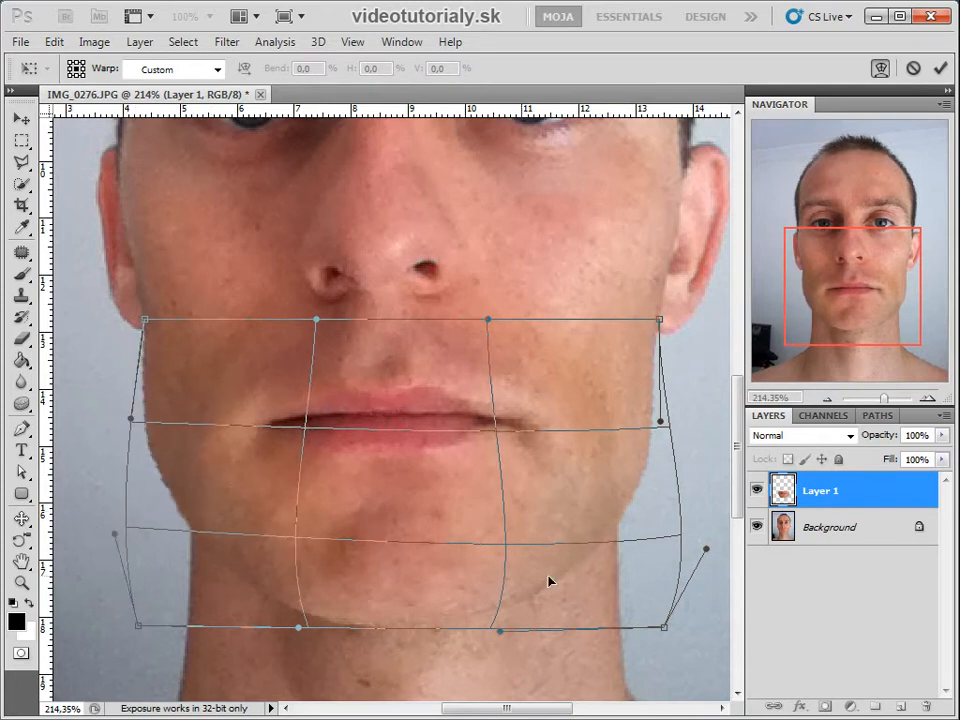
left_click_drag(590, 587, 594, 591)
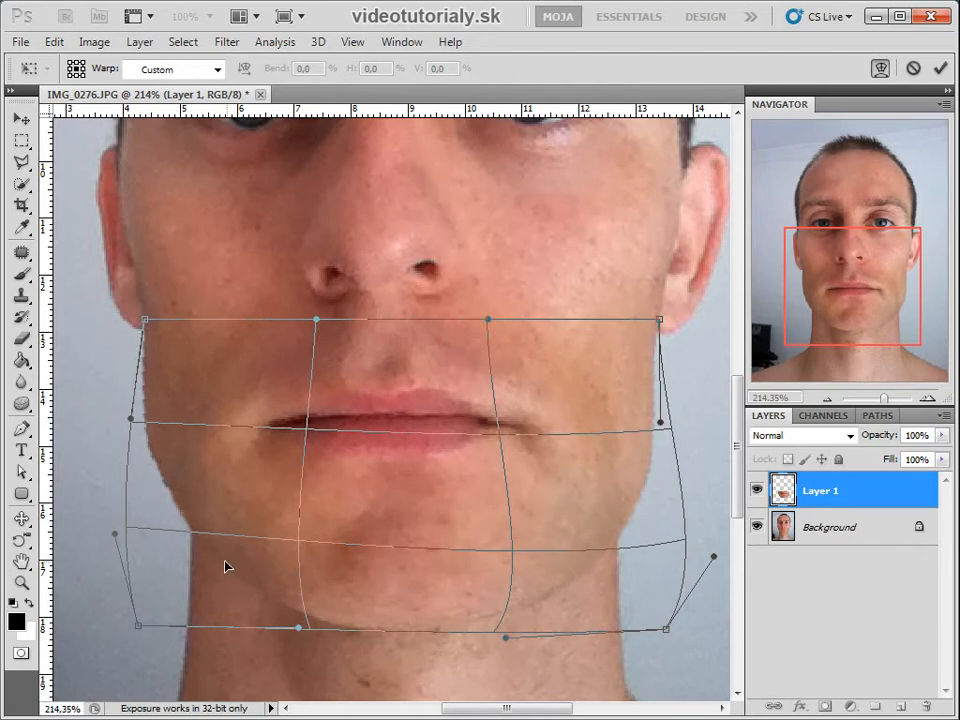
left_click_drag(225, 566, 222, 573)
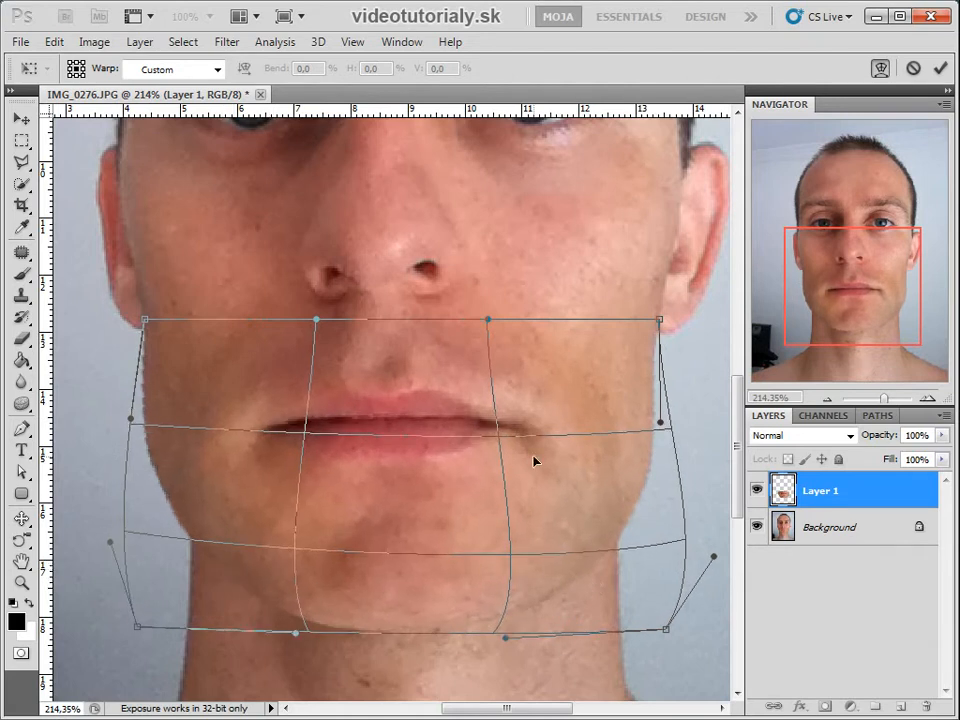
key("Return")
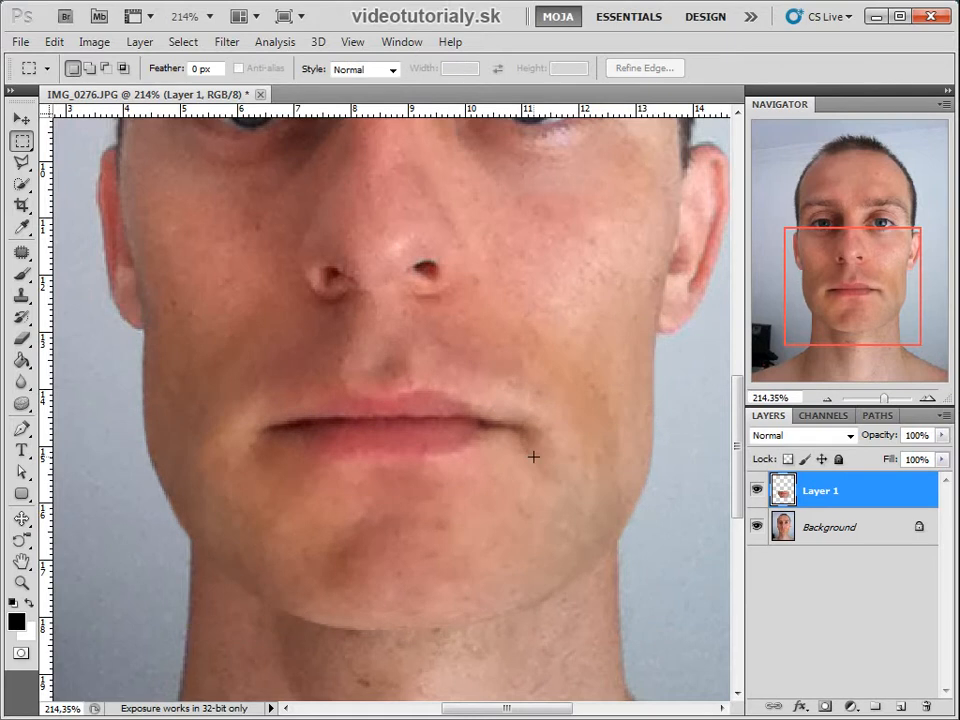
Toggle Layer 1's visibility to compare the widened jaw with the original face
key("z")
left_click(467, 75)
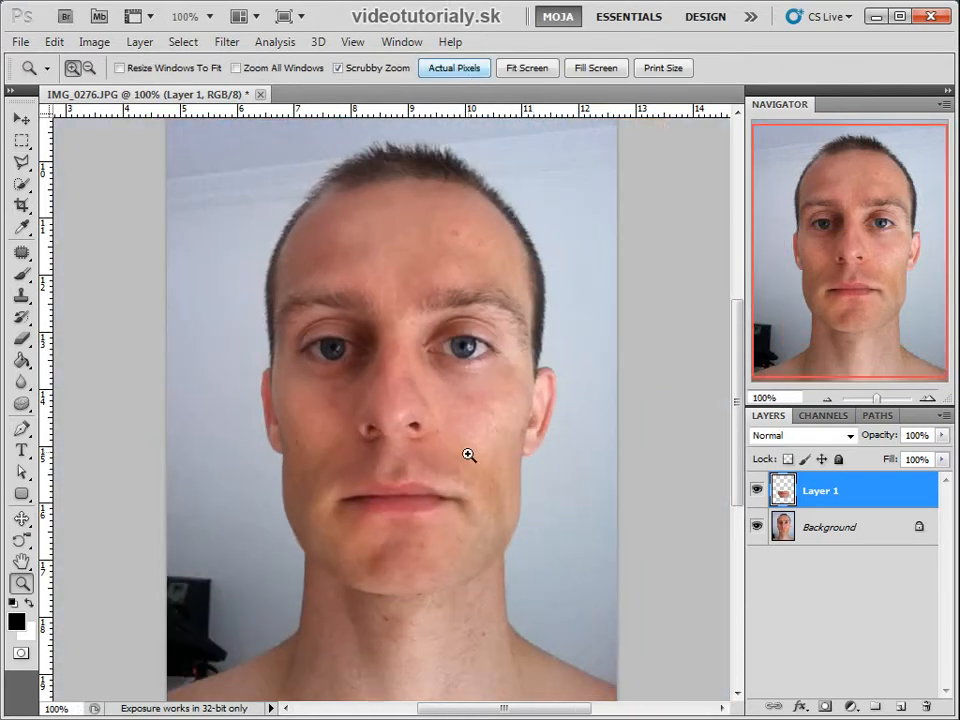
left_click(757, 490)
left_click(757, 490)
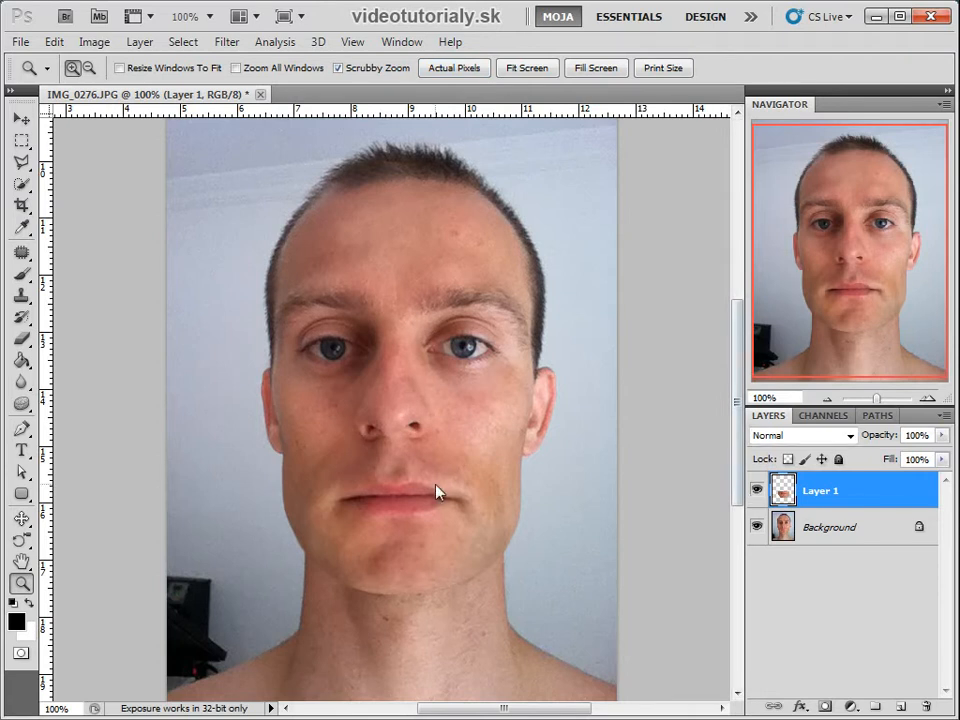
Nudge the warped jaw on Layer 1 up by about 15 pixels with the Move tool
key("v")
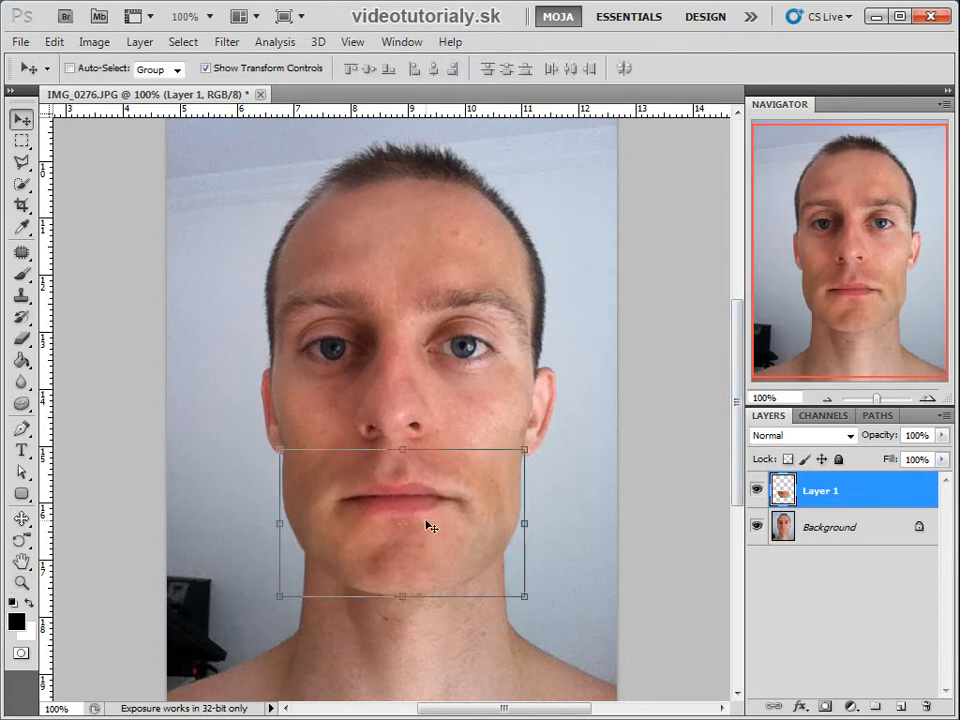
key("Up")
key("Up")
key("Up")
key("Up")
key("Up")
key("Up")
key("Up")
key("Up")
key("Up")
key("Up")
key("Up")
key("Up")
key("Up")
key("Up")
key("Up")
key("Up")
key("Up")
key("Up")
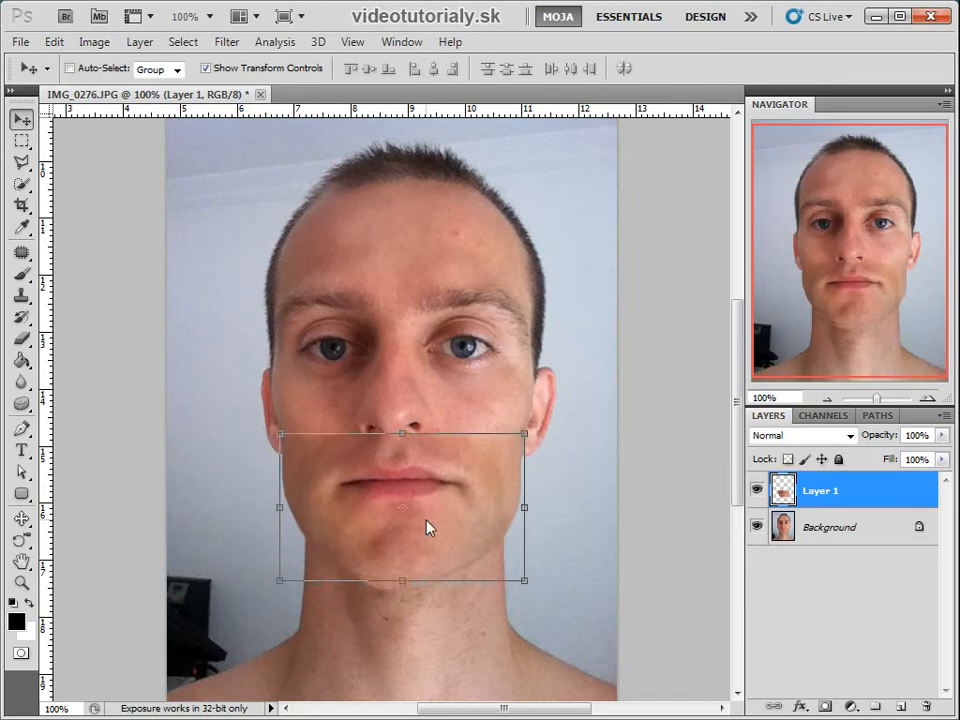
key("Down")
key("Down")
key("Down")
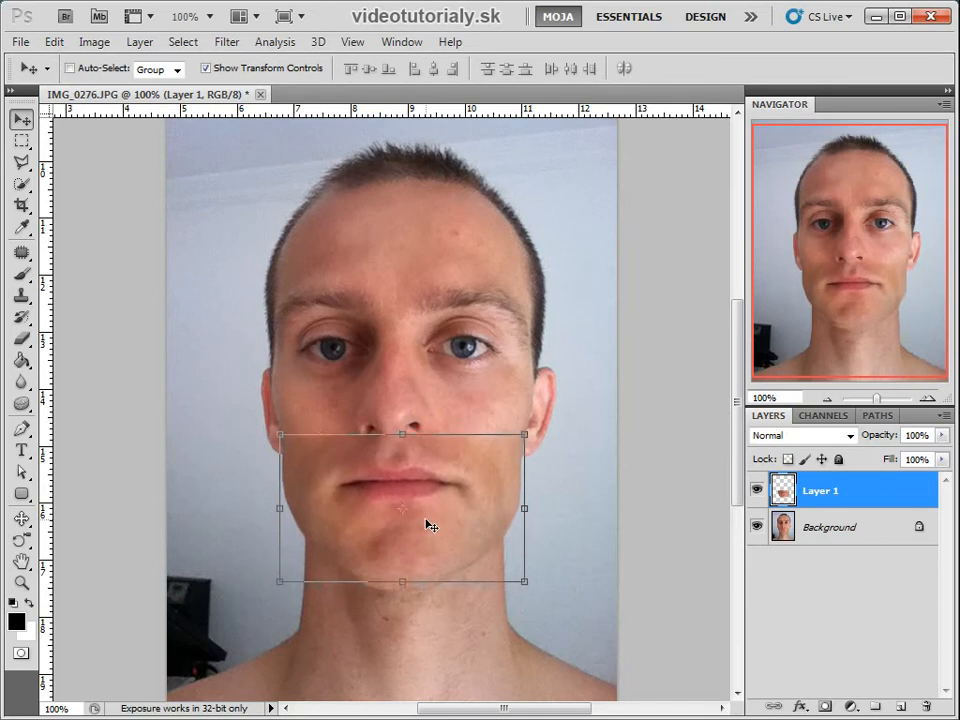
Add a layer mask to Layer 1 and ready the Brush tool with black as the painting colour
key("Return")
key("z")
left_click_drag(426, 518, 446, 576)
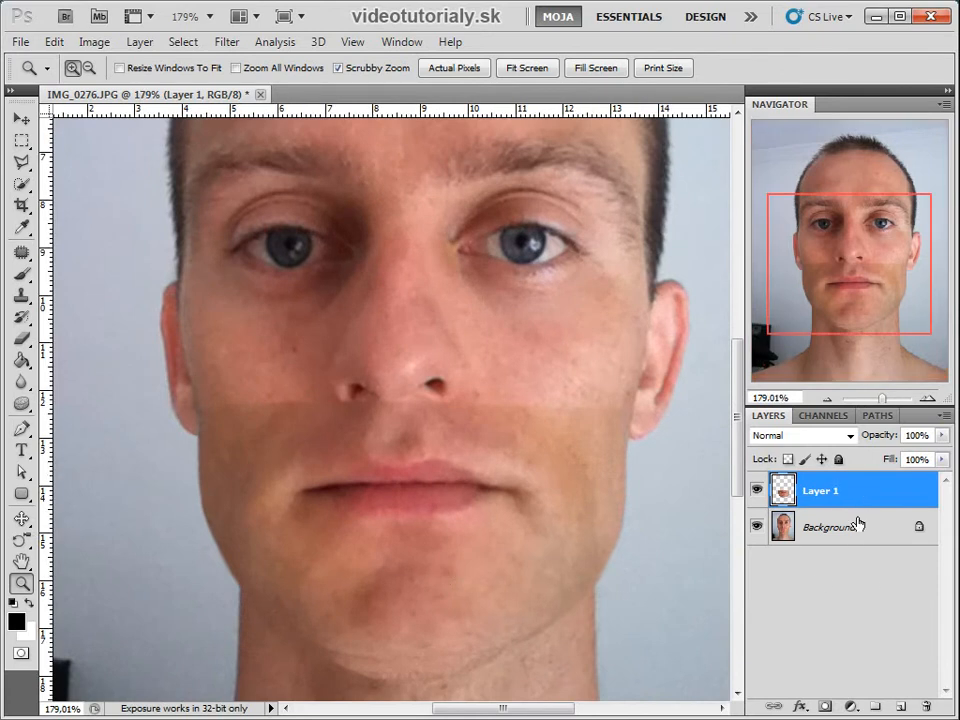
left_click(825, 708)
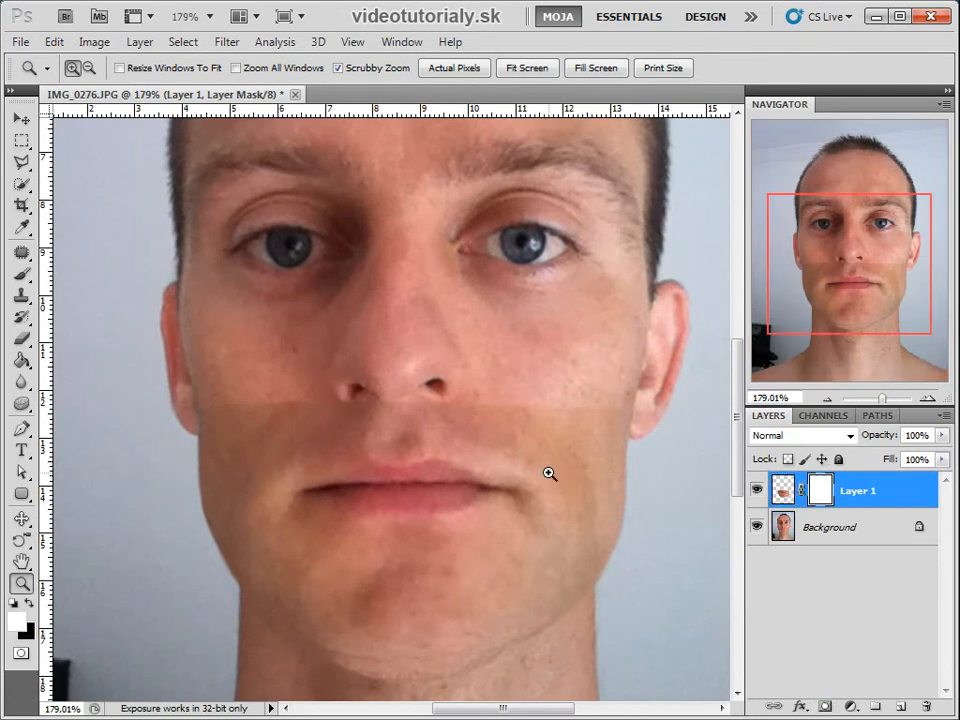
key("b")
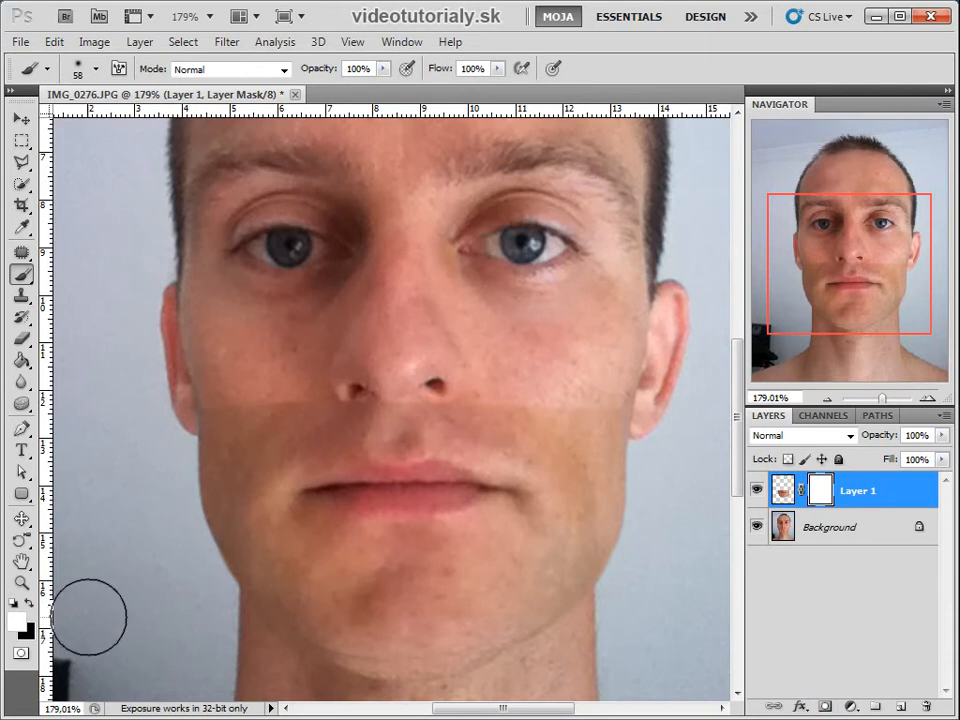
left_click(30, 604)
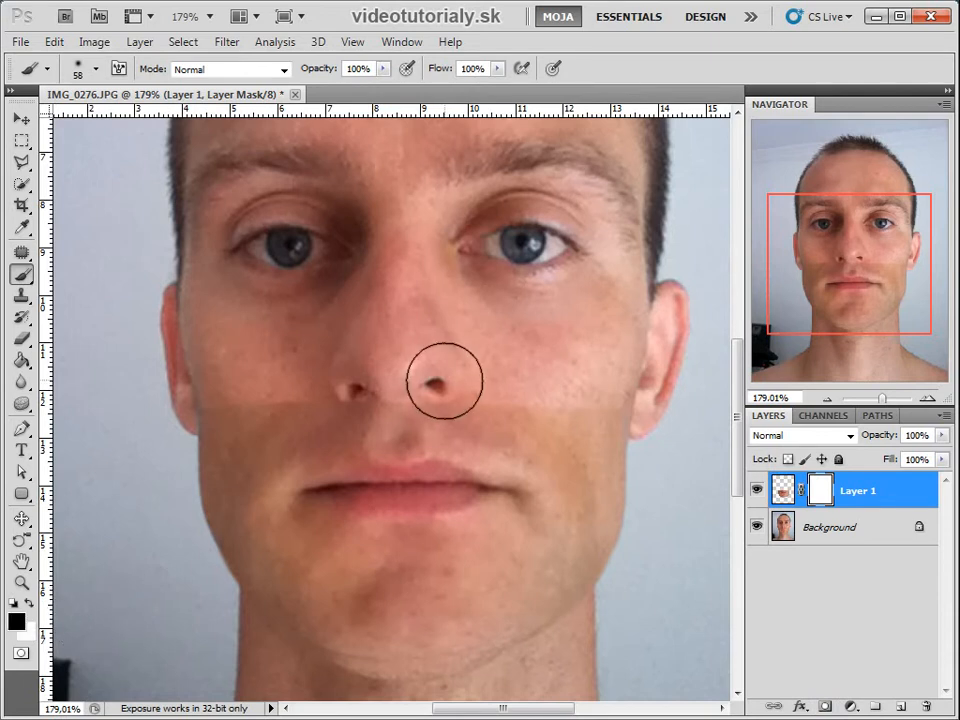
Paint black on Layer 1's mask with a 58 px, 0% hardness brush along the cheek seam and over the mouth to blend the jaw
left_click(353, 222)
key("ctrl+z")
right_click(414, 410)
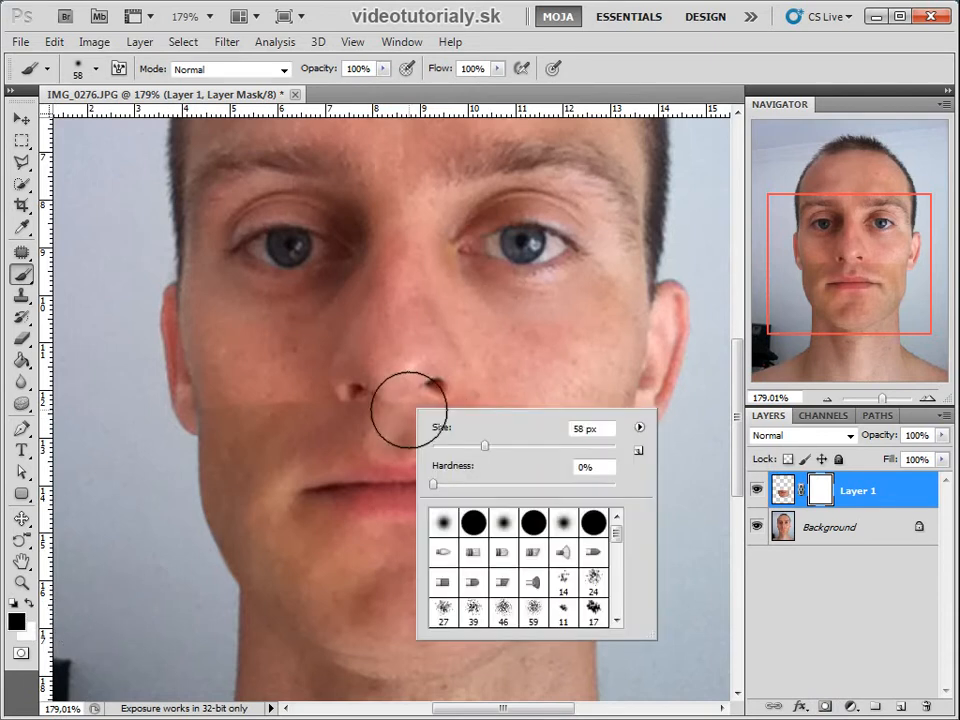
left_click(435, 488)
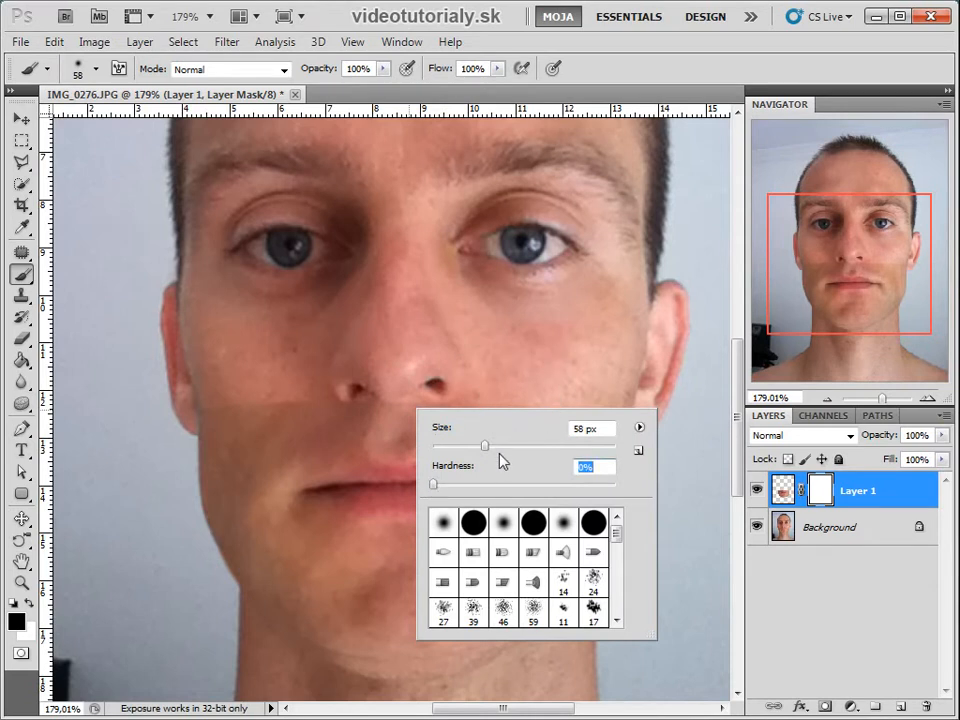
left_click(437, 380)
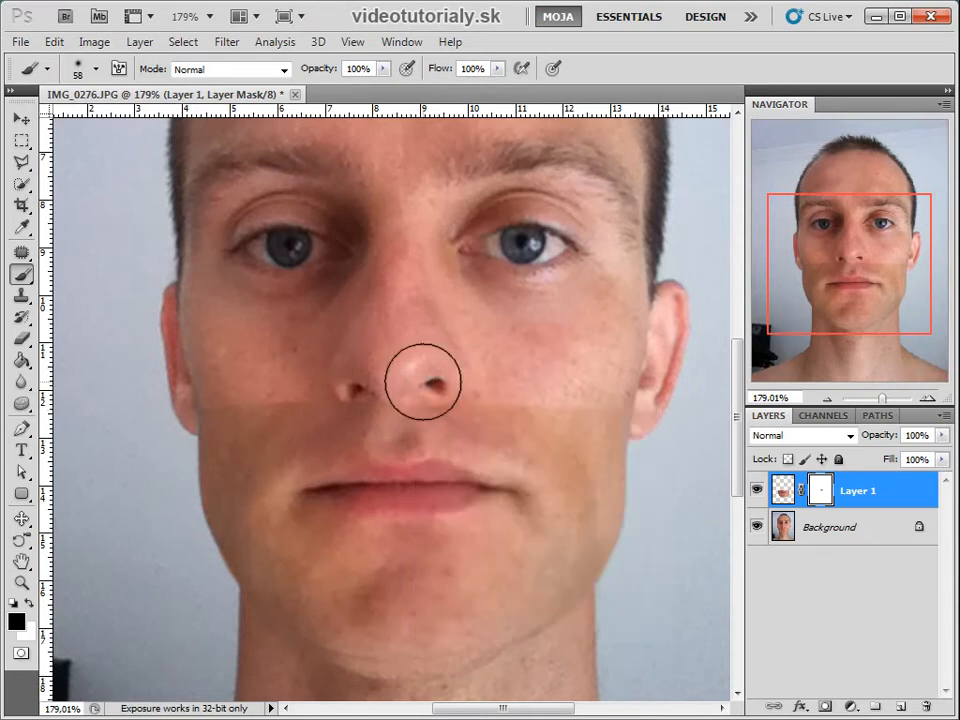
left_click_drag(492, 387, 497, 409)
mouse_move(377, 406)
left_mouse_down()
mouse_move(320, 425)
mouse_move(398, 431)
mouse_move(239, 379)
left_mouse_up()
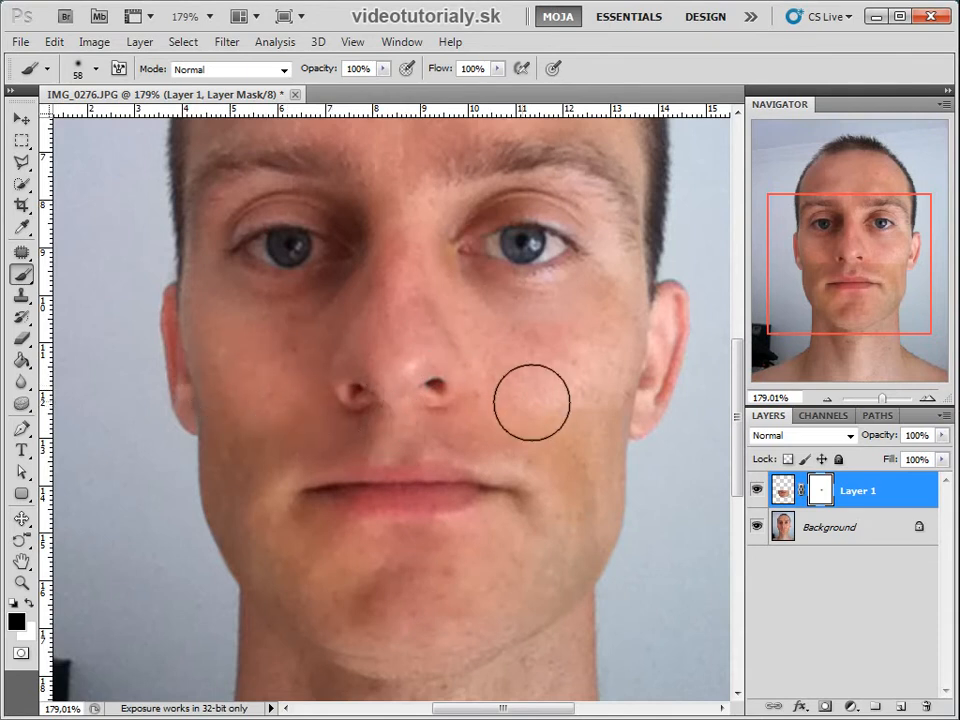
mouse_move(491, 440)
left_mouse_down()
mouse_move(485, 498)
mouse_move(477, 448)
mouse_move(431, 434)
mouse_move(445, 492)
mouse_move(508, 495)
mouse_move(348, 493)
mouse_move(345, 505)
mouse_move(299, 487)
mouse_move(363, 445)
mouse_move(280, 443)
mouse_move(285, 434)
mouse_move(395, 487)
mouse_move(441, 488)
mouse_move(473, 453)
mouse_move(491, 465)
mouse_move(515, 425)
left_mouse_up()
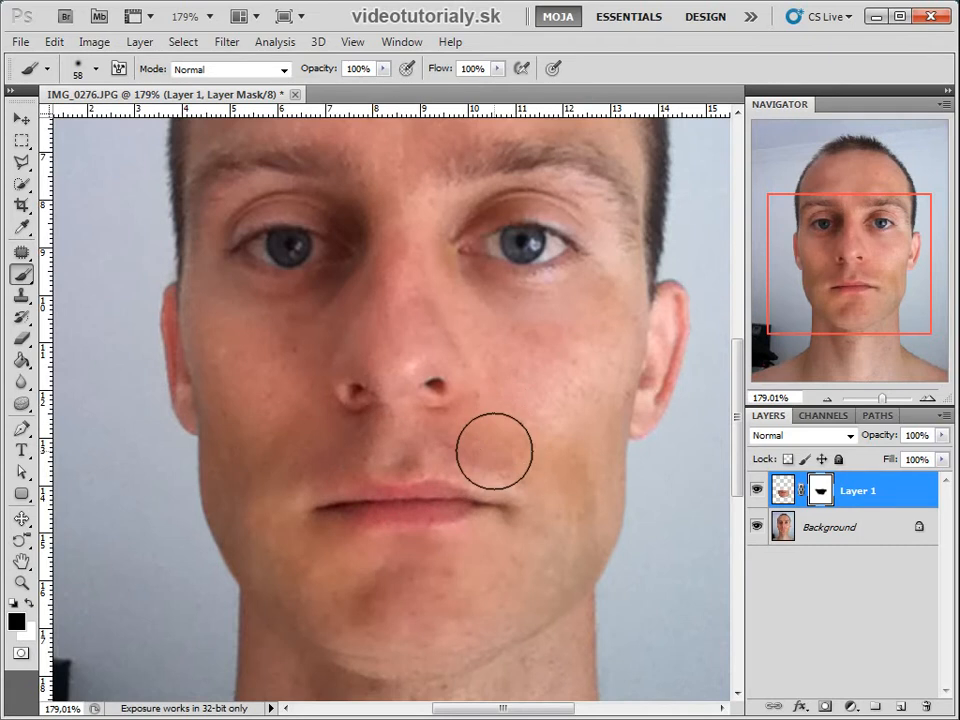
Warp the masked Layer 1 slightly with a custom mesh, pulling both sides of the jaw outward and downward, and apply it
key("z")
left_click_drag(510, 476, 461, 471)
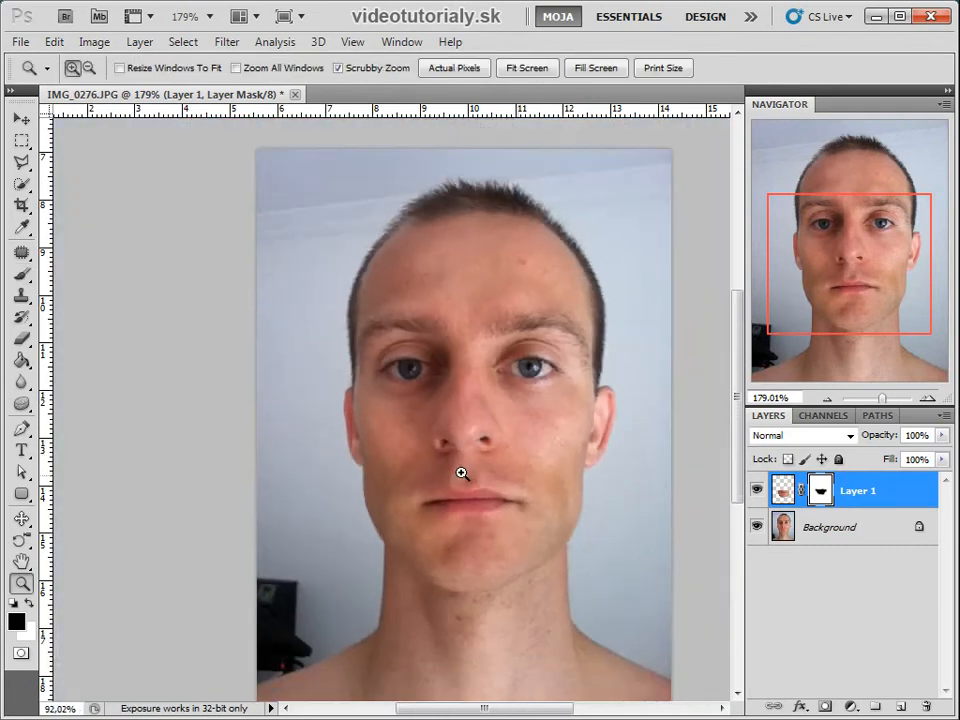
key("v")
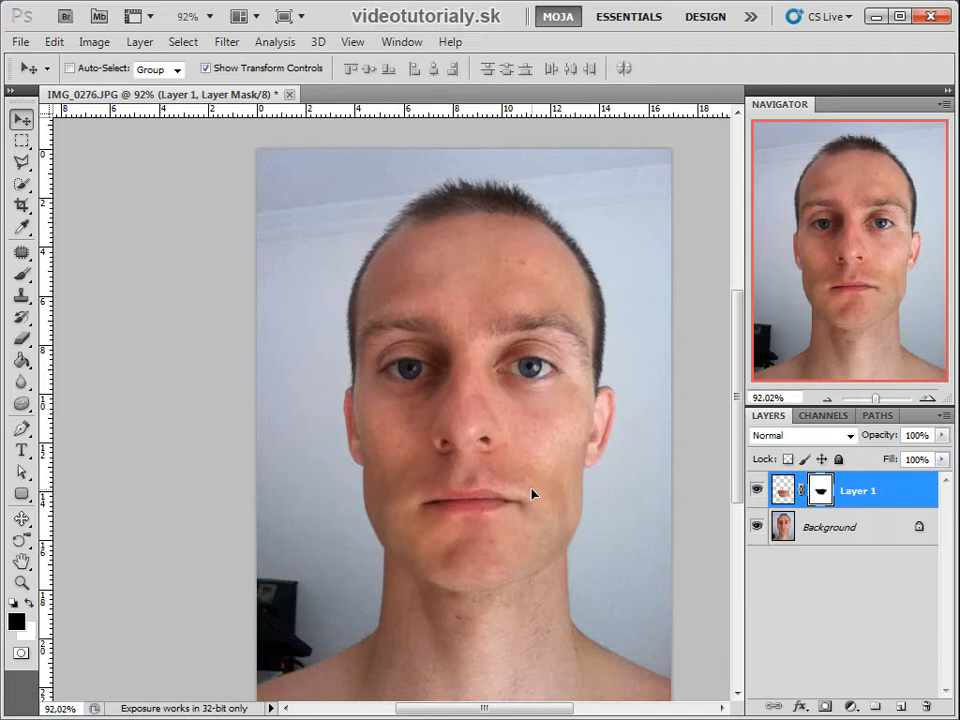
key("z")
left_click_drag(533, 490, 643, 568)
left_click(54, 41)
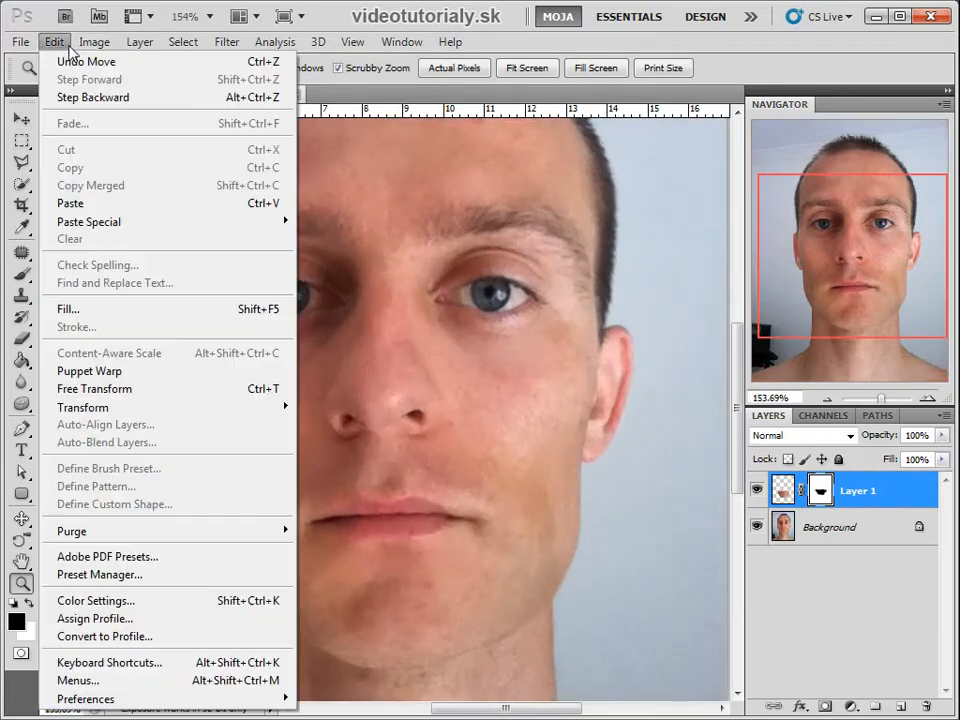
mouse_move(118, 408)
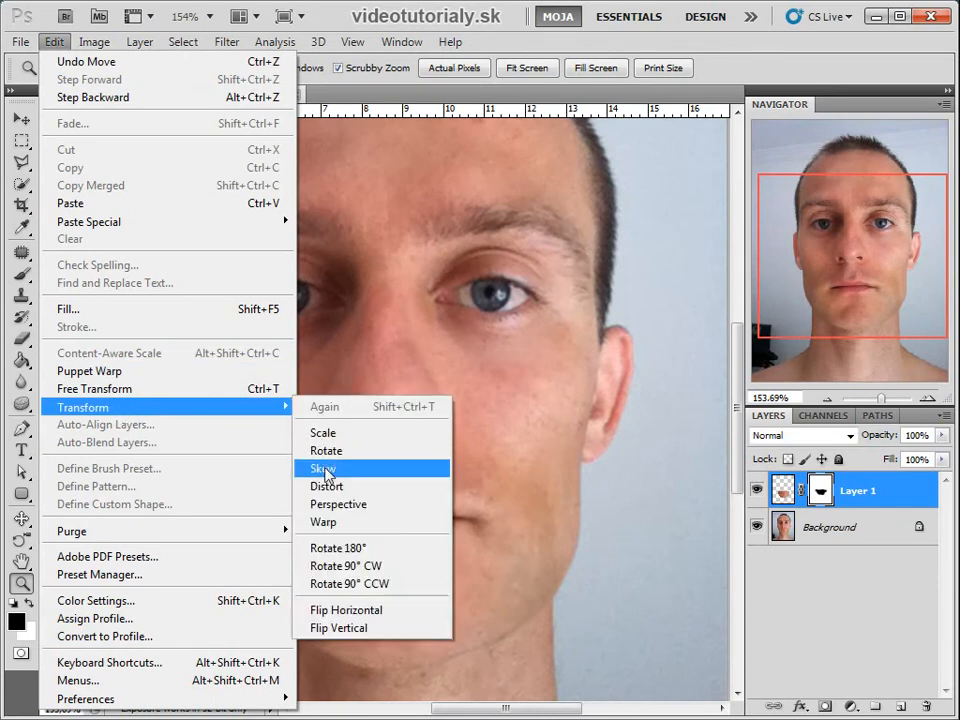
left_click(334, 522)
left_click_drag(589, 516, 594, 514)
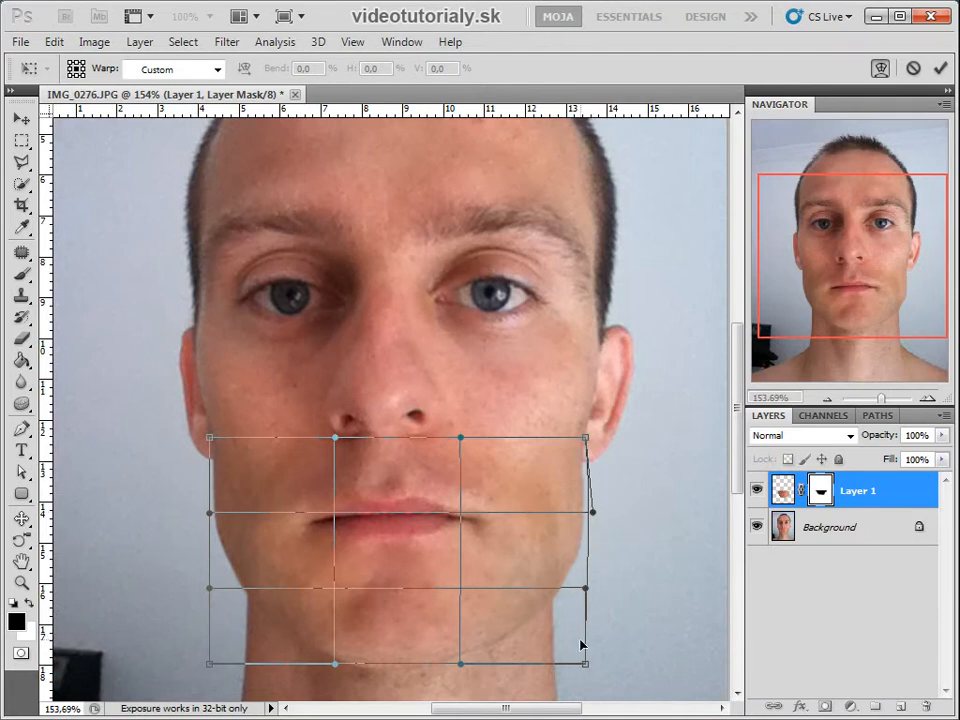
left_click_drag(546, 606, 546, 608)
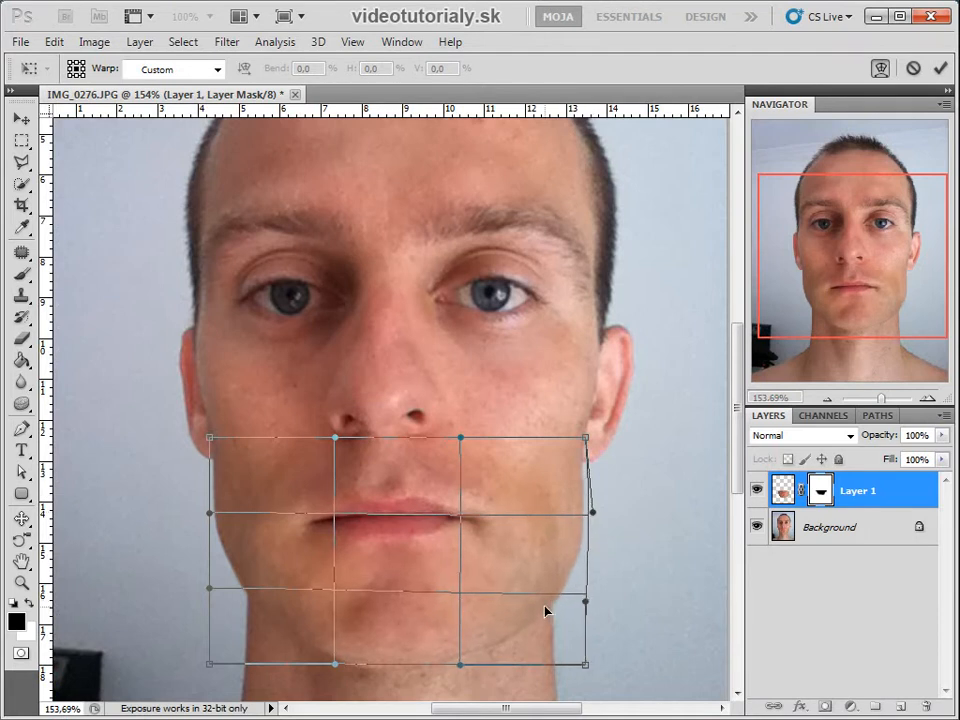
left_click_drag(264, 612, 255, 619)
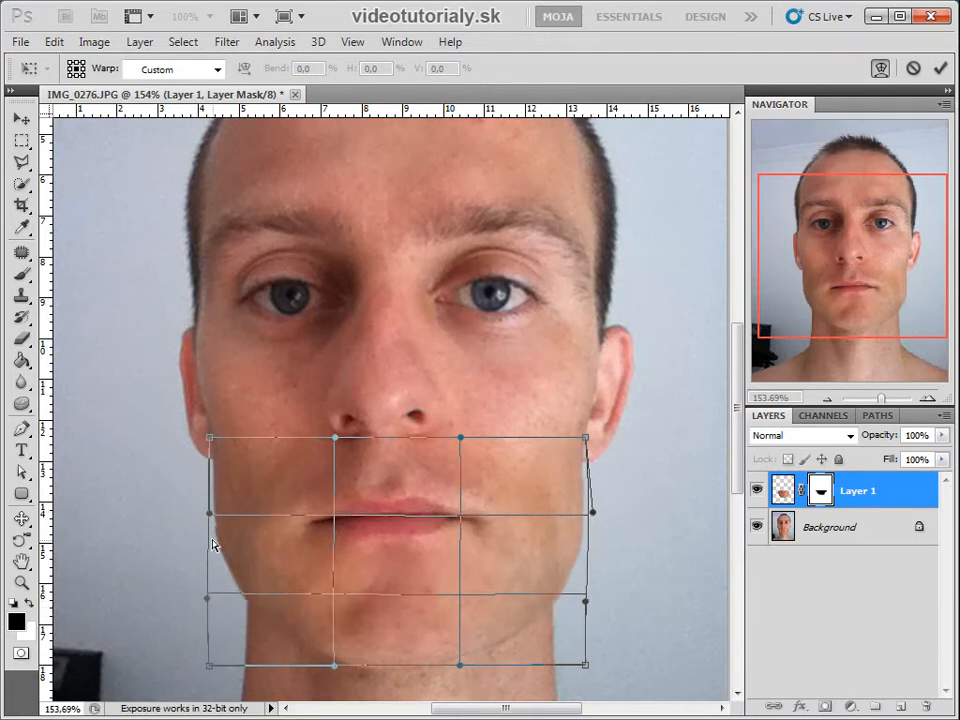
left_click_drag(210, 516, 204, 516)
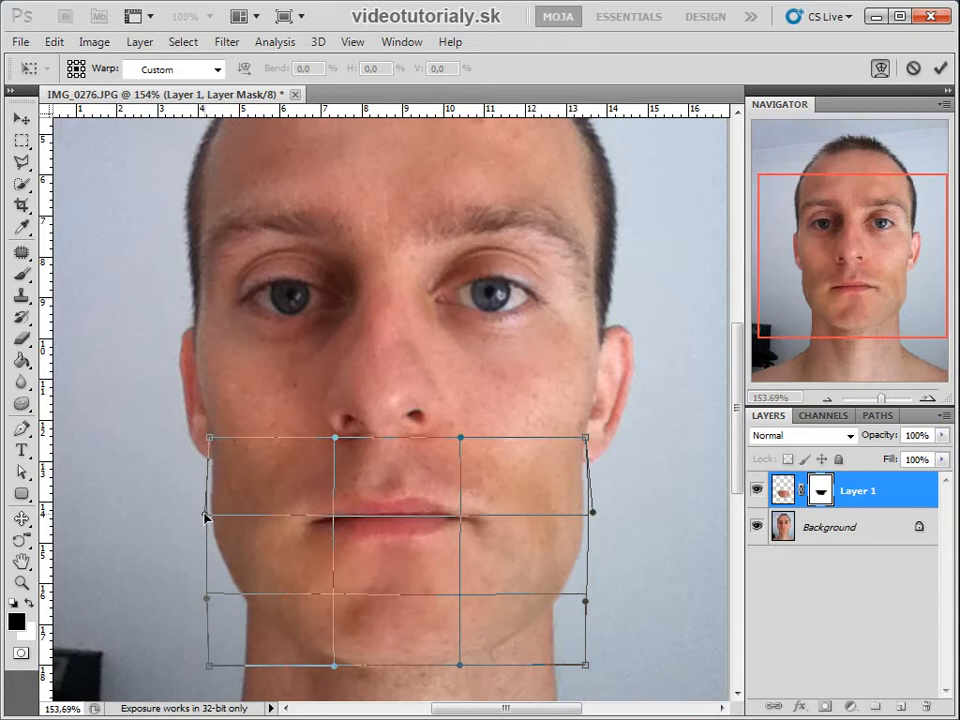
key("Return")
Paint more black on Layer 1's mask beside the mouth and above the upper lip to soften the transition
key("z")
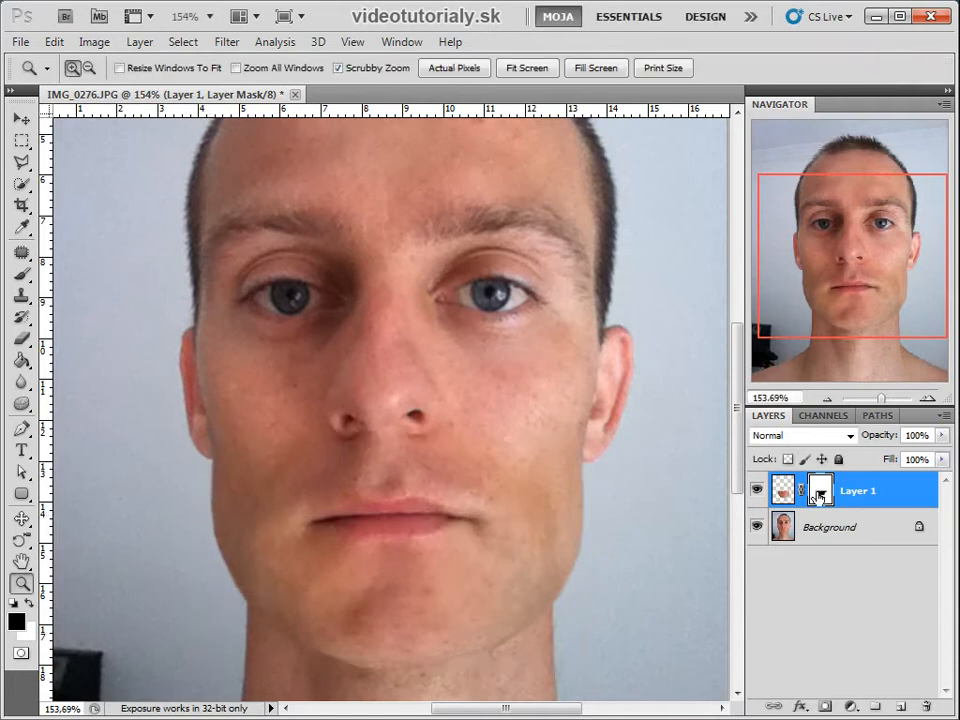
key("b")
mouse_move(508, 499)
left_mouse_down()
mouse_move(414, 502)
mouse_move(422, 456)
left_mouse_up()
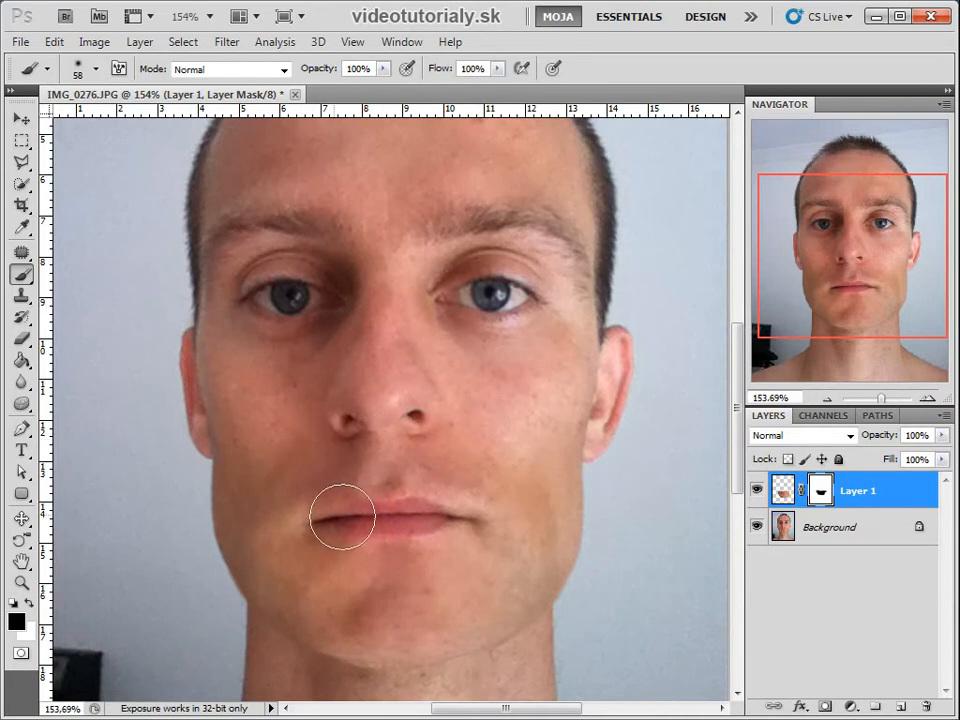
left_click_drag(390, 527, 392, 366)
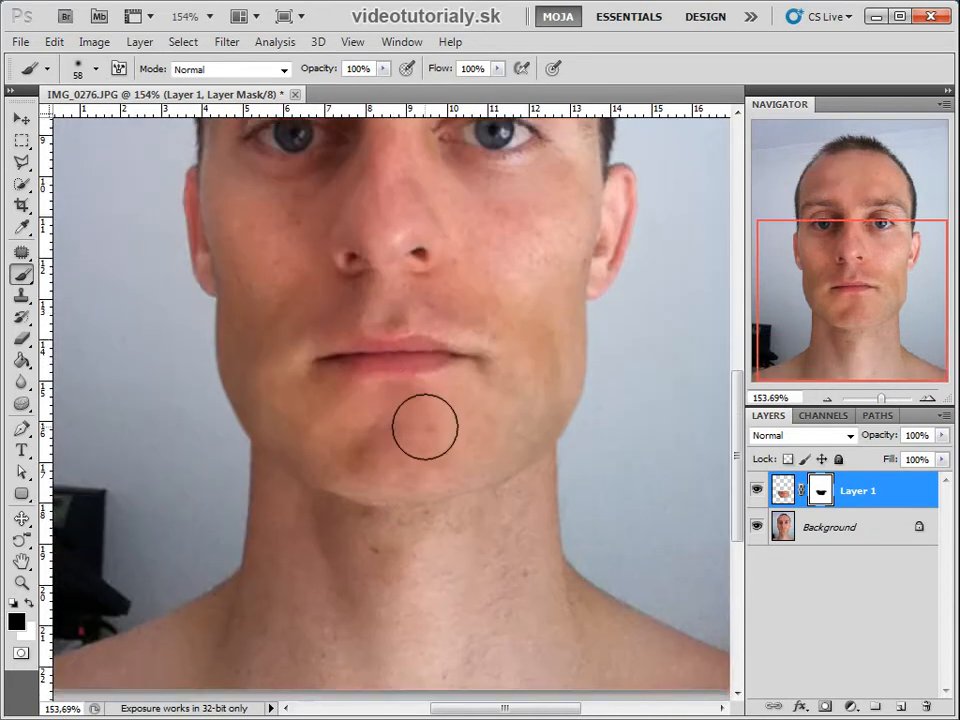
Nudge Layer 1 down by a net 1 pixel with the Move tool
key("v")
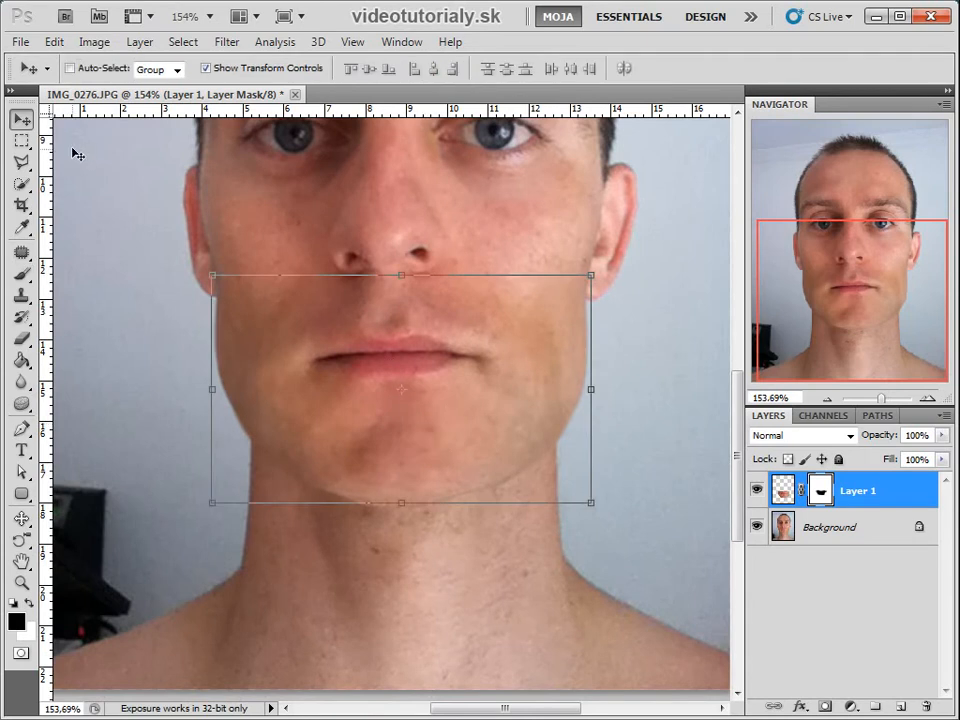
key("Down")
key("Down")
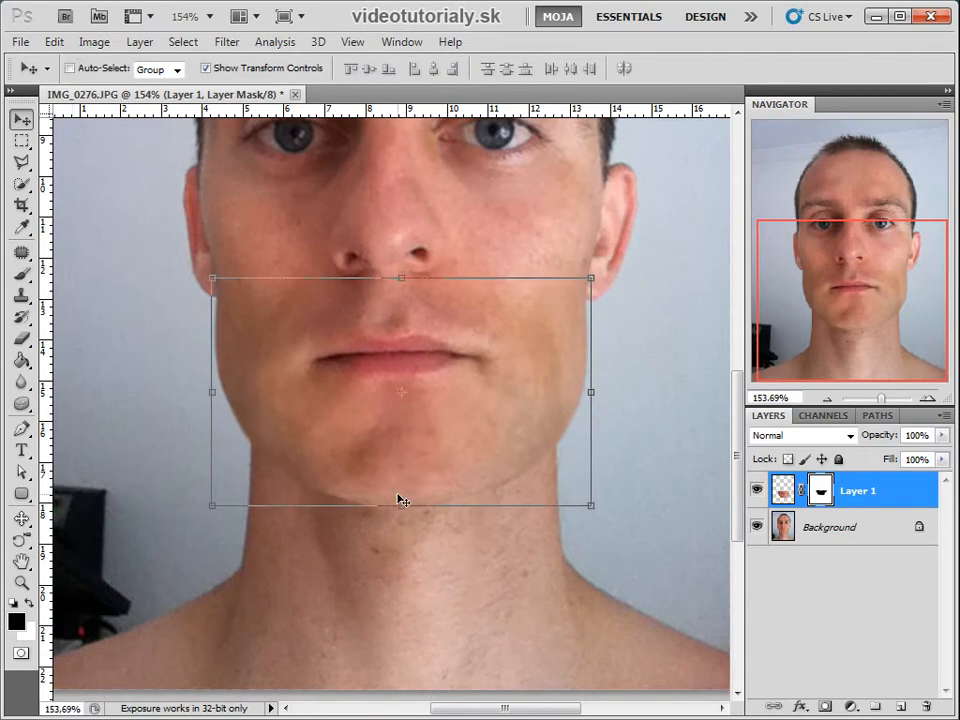
key("Up")
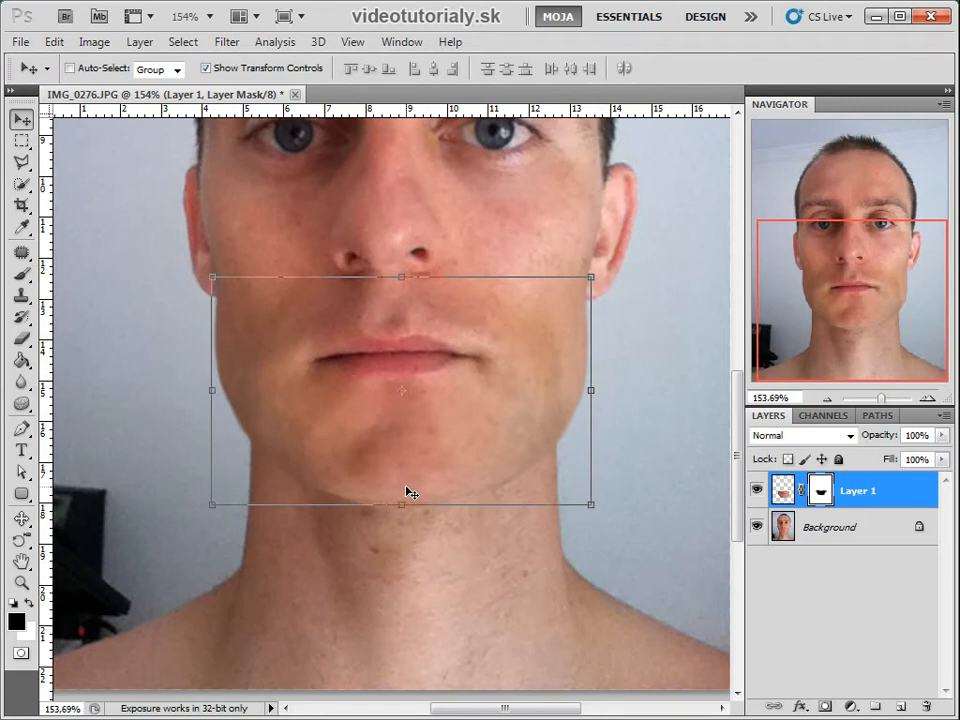
View the image at 100% and toggle Layer 1's visibility to compare the blended jaw with the original face
key("z")
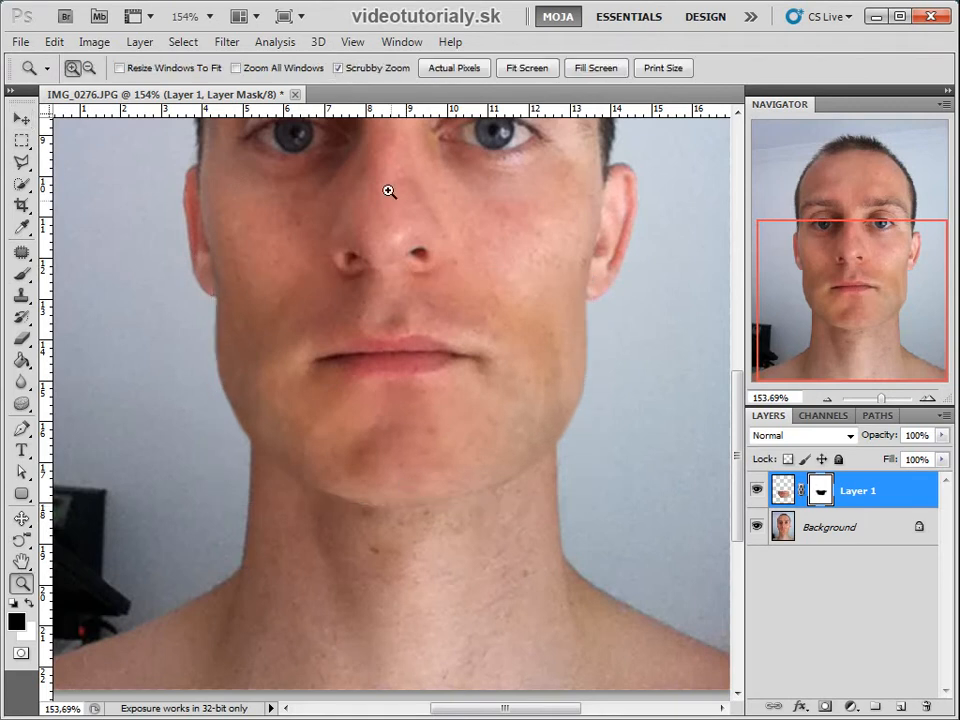
left_click(455, 69)
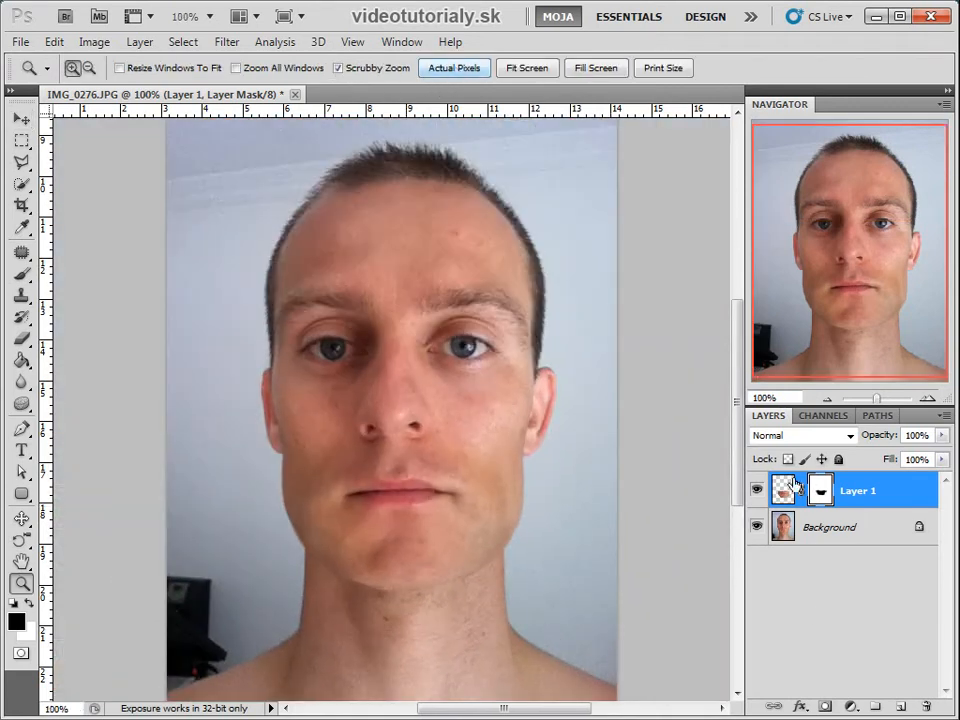
left_click(756, 490)
left_click(756, 490)
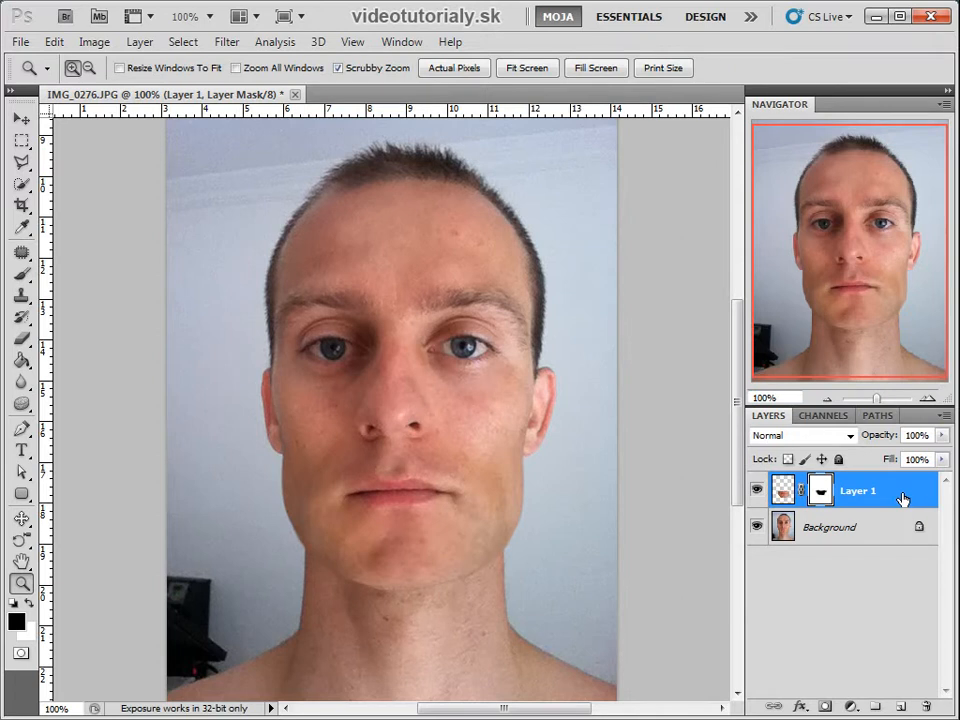
Duplicate Layer 1 and permanently apply the layer mask of the original Layer 1 beneath the copy
left_click(790, 500)
key("ctrl+j")
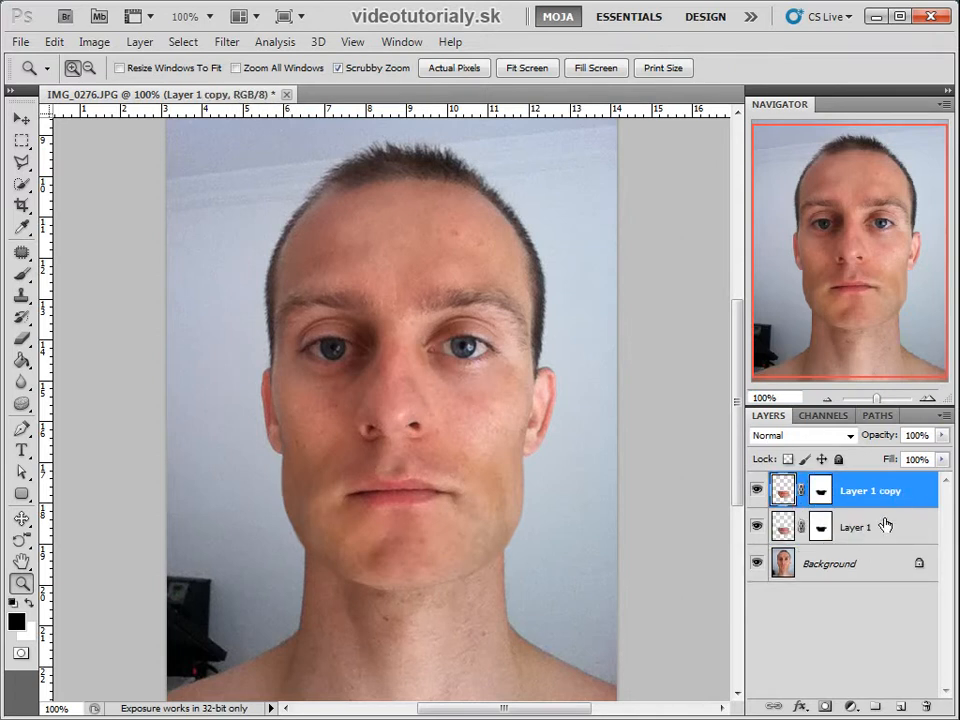
left_click(870, 527)
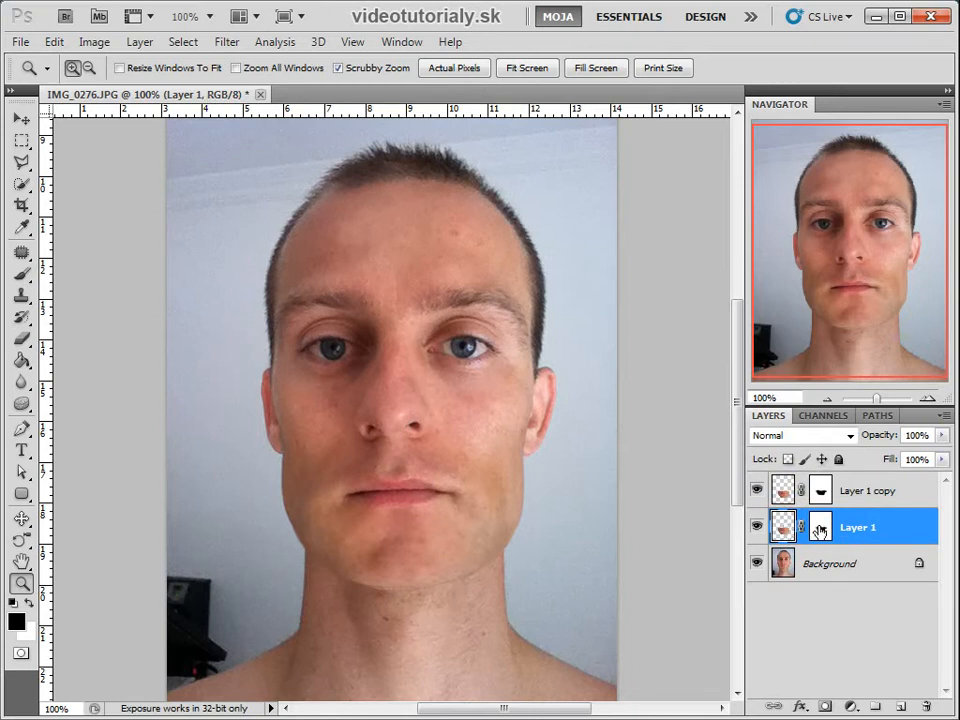
left_click_drag(819, 530, 927, 706)
left_click(414, 250)
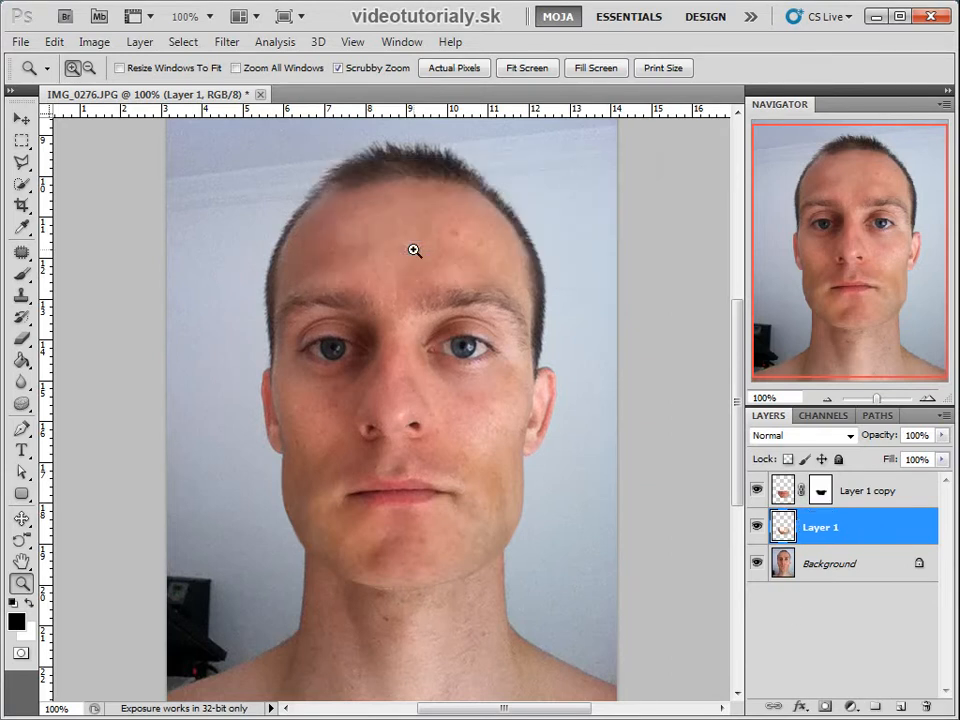
Hide Layer 1 copy and Background, and turn Layer 1's jaw shape black using Levels with the white output level at 0
left_click(756, 490)
left_click(757, 563)
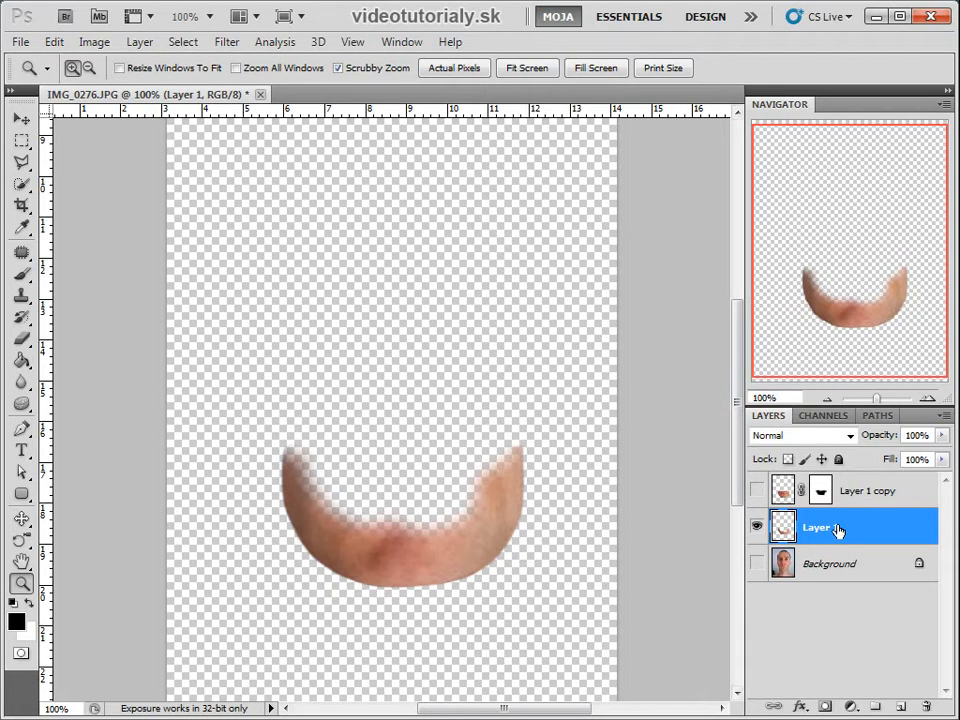
key("i")
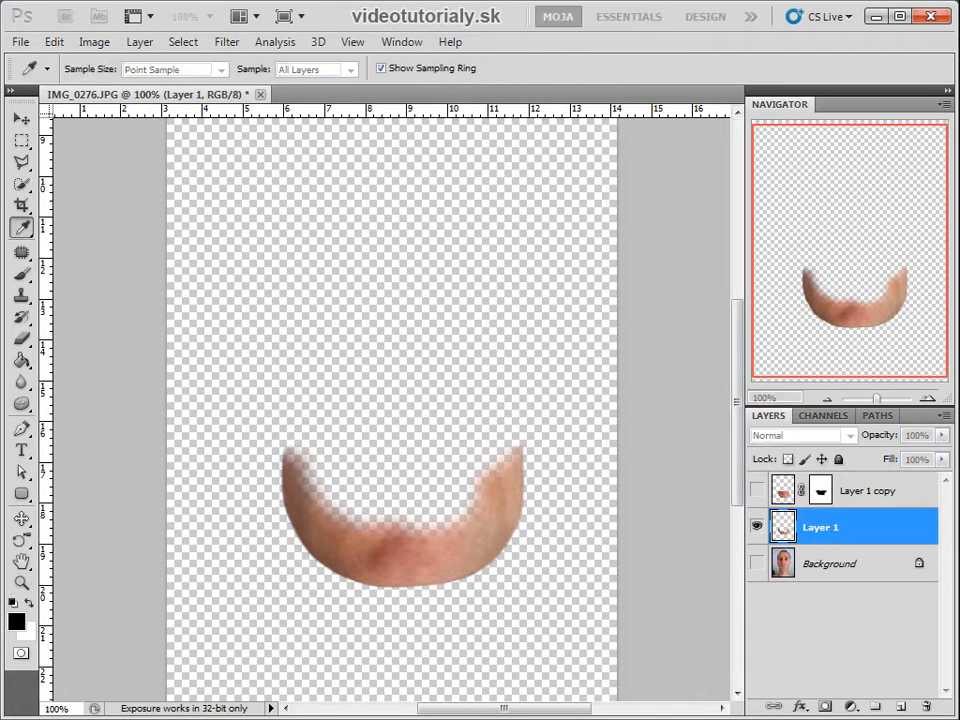
key("ctrl+l")
left_click_drag(439, 208, 563, 160)
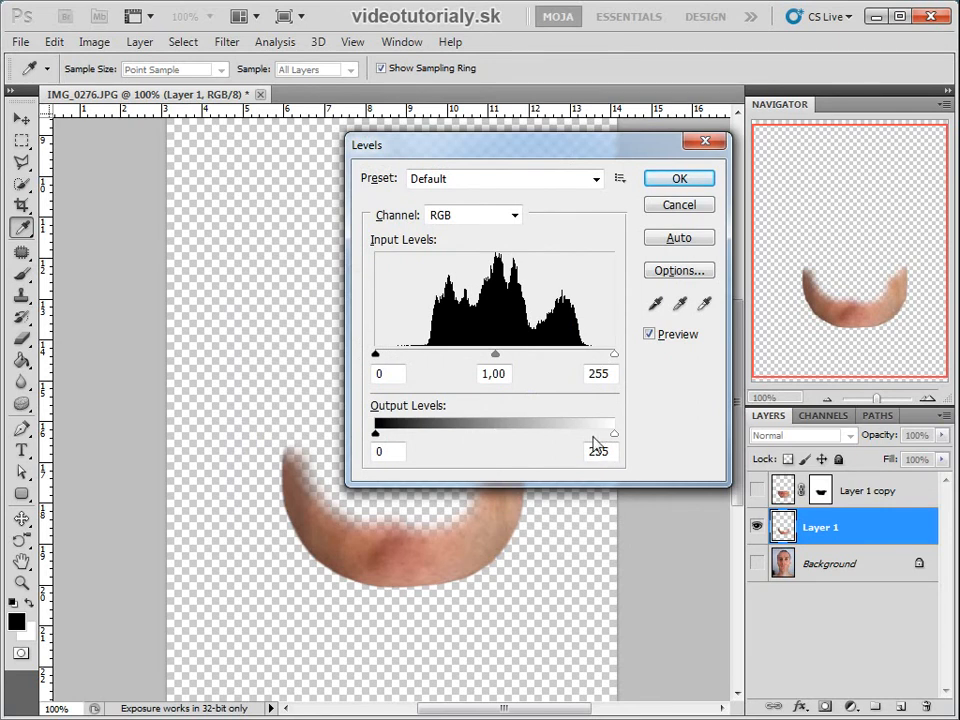
left_click_drag(614, 440, 349, 426)
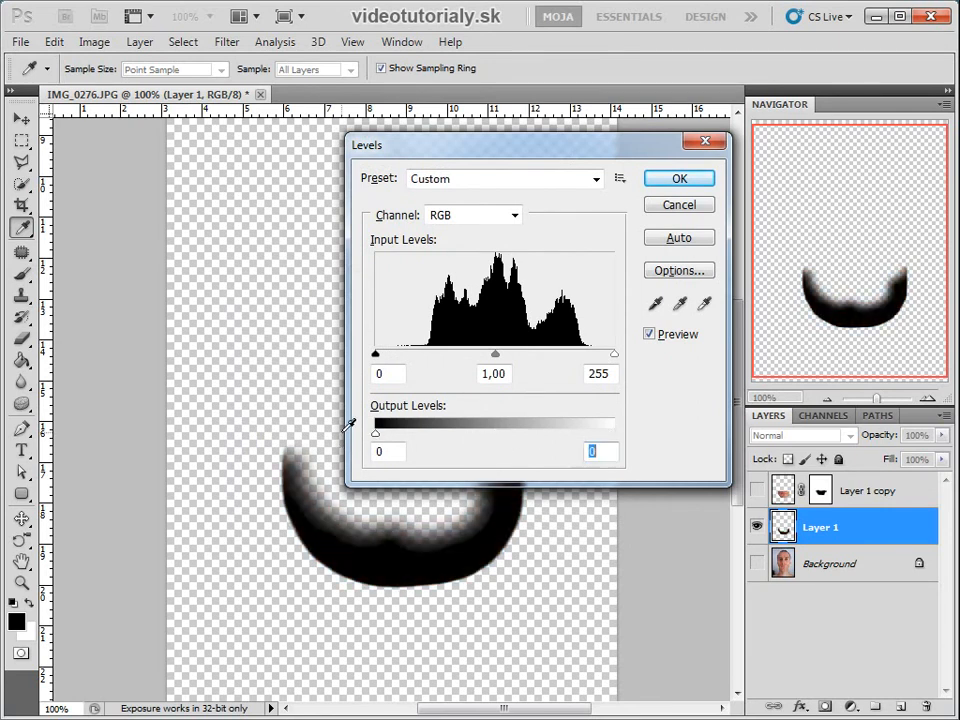
left_click(680, 178)
Make Layer 1 copy and the Background visible again around the blackened jaw shape
key("z")
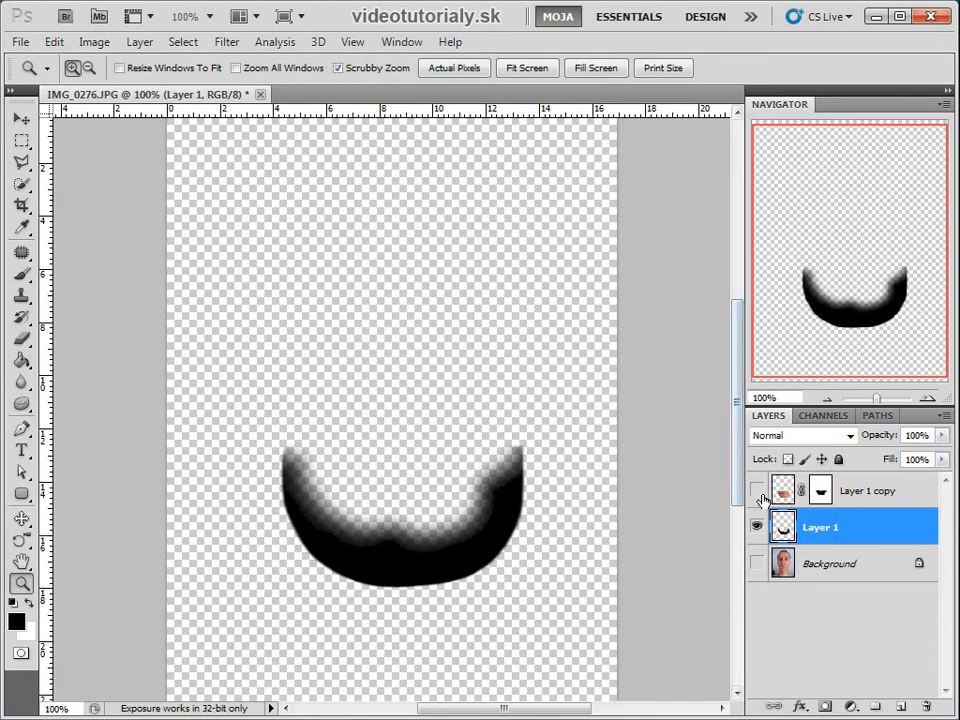
left_click(757, 490)
left_click(757, 564)
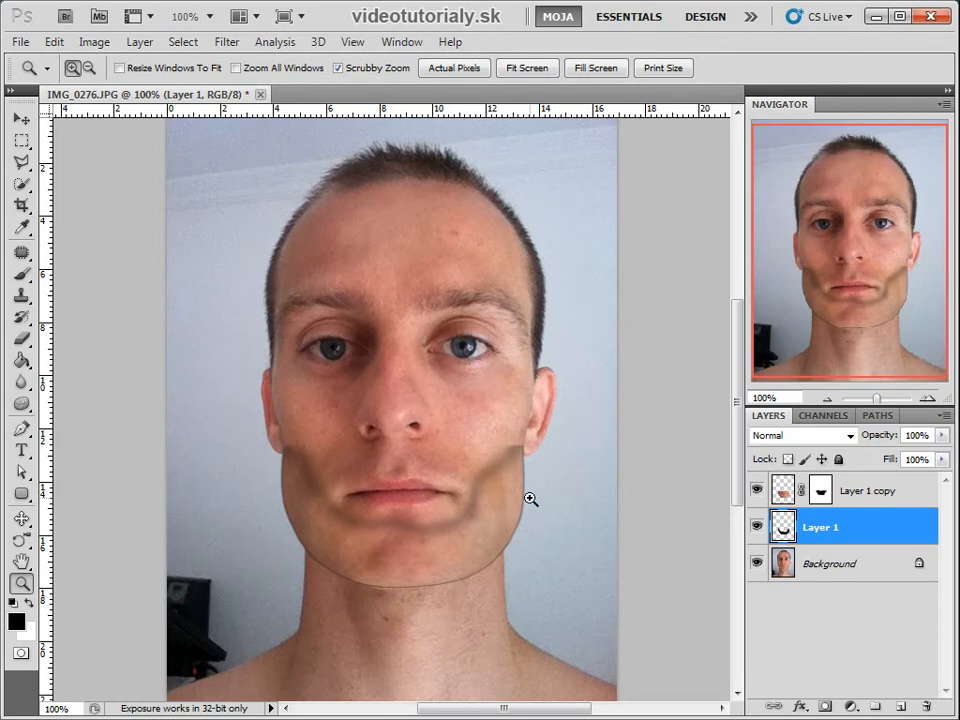
Nudge Layer 1's black jaw shape slightly downward so a thin dark edge shows beneath the widened jaw
left_click(22, 120)
key("Down")
key("Down")
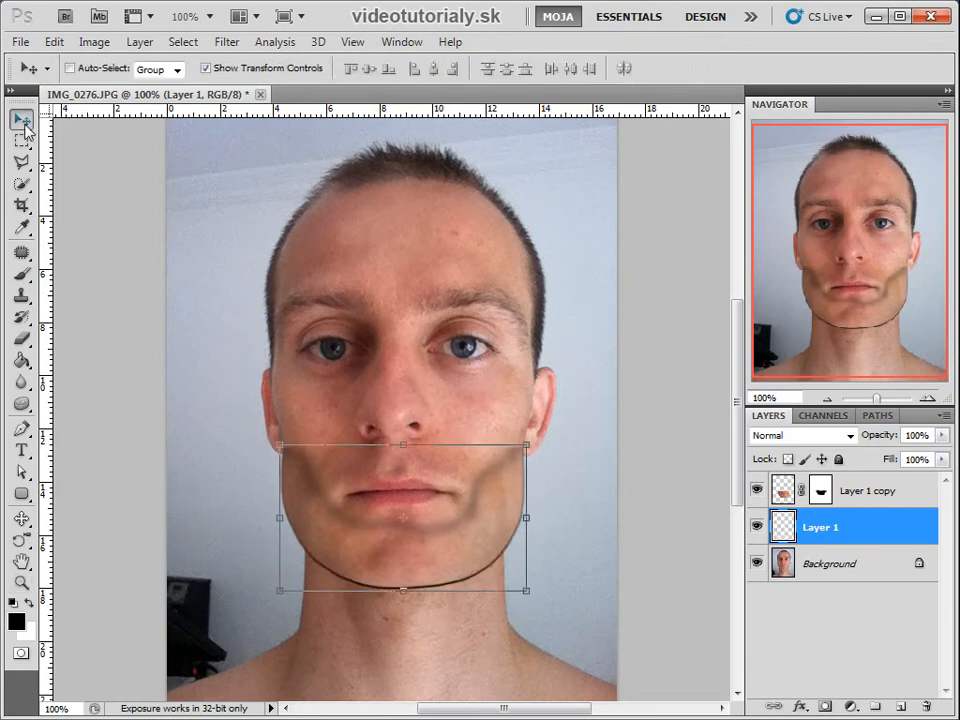
Soften the black jaw shape on Layer 1 with a slight Gaussian Blur
left_click(227, 43)
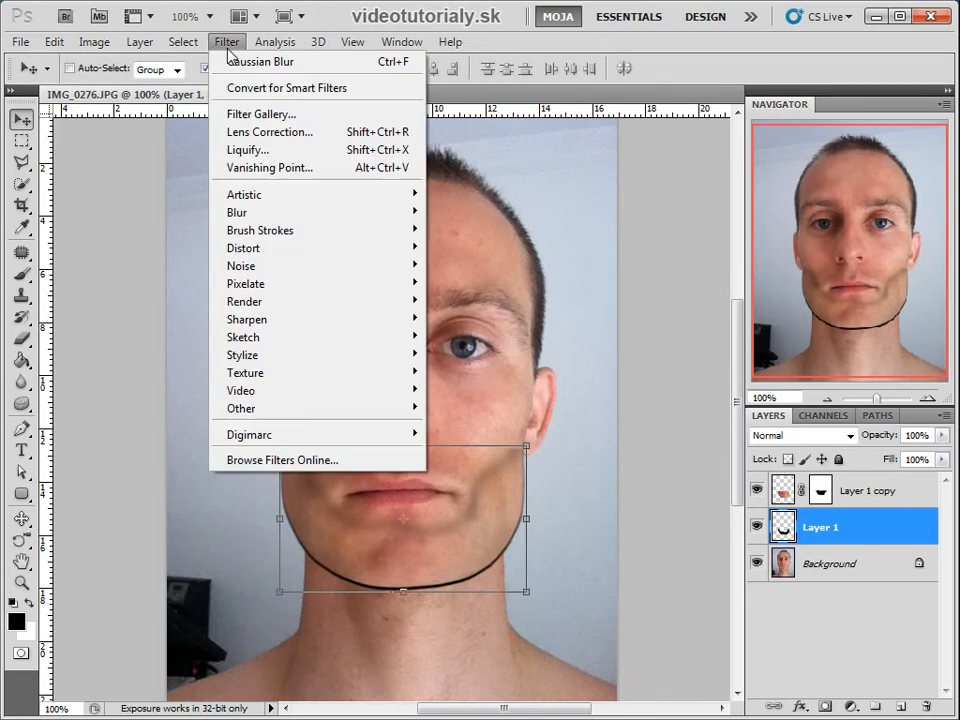
mouse_move(280, 212)
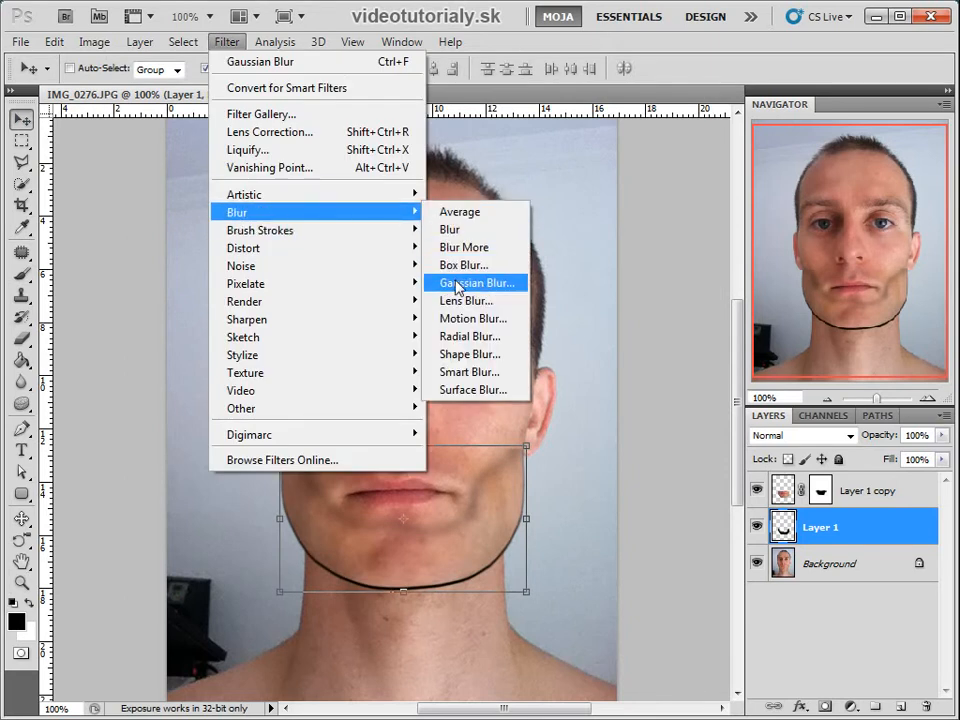
left_click(462, 281)
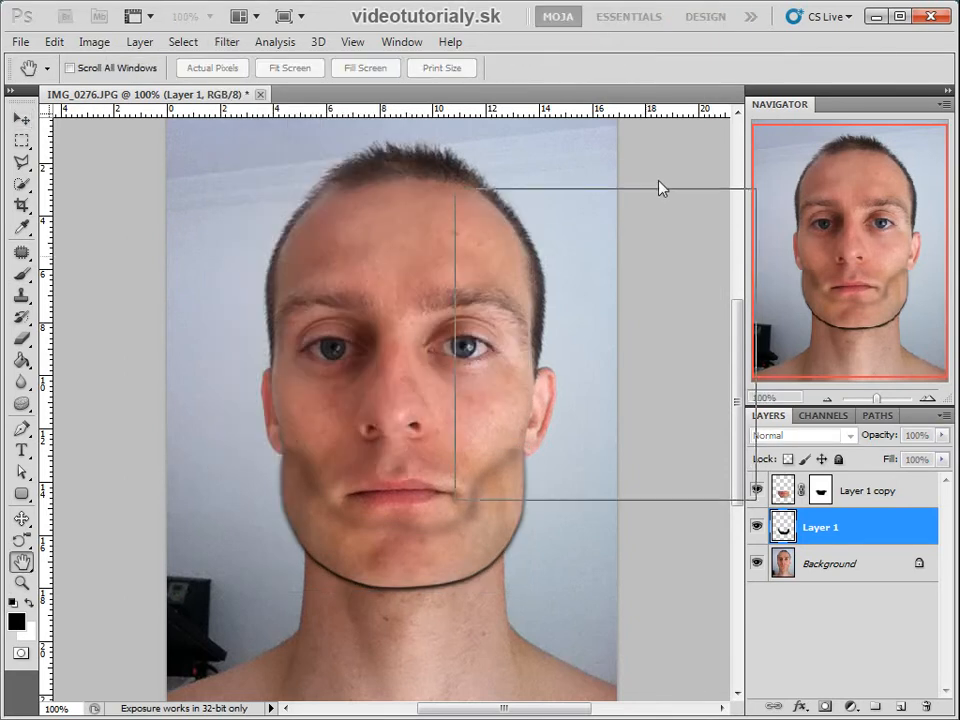
left_click(513, 457)
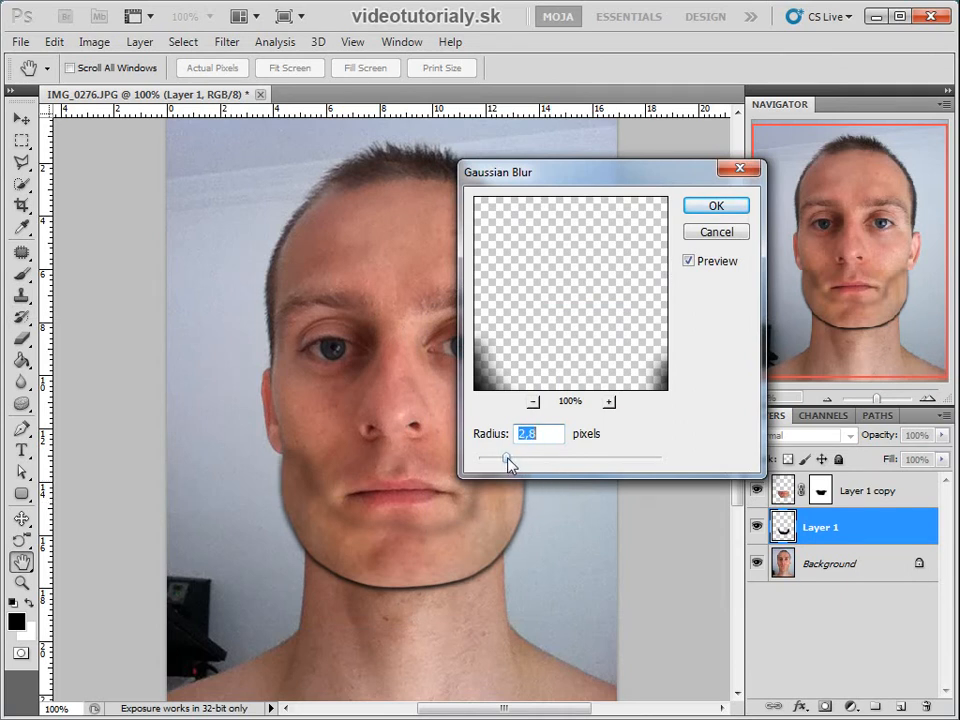
left_click_drag(508, 458, 513, 458)
left_click(735, 207)
Erase Layer 1's dark edge along both sides of the jaw using a 78 px eraser with 0% hardness, keeping the shadow under the chin
key("v")
key("e")
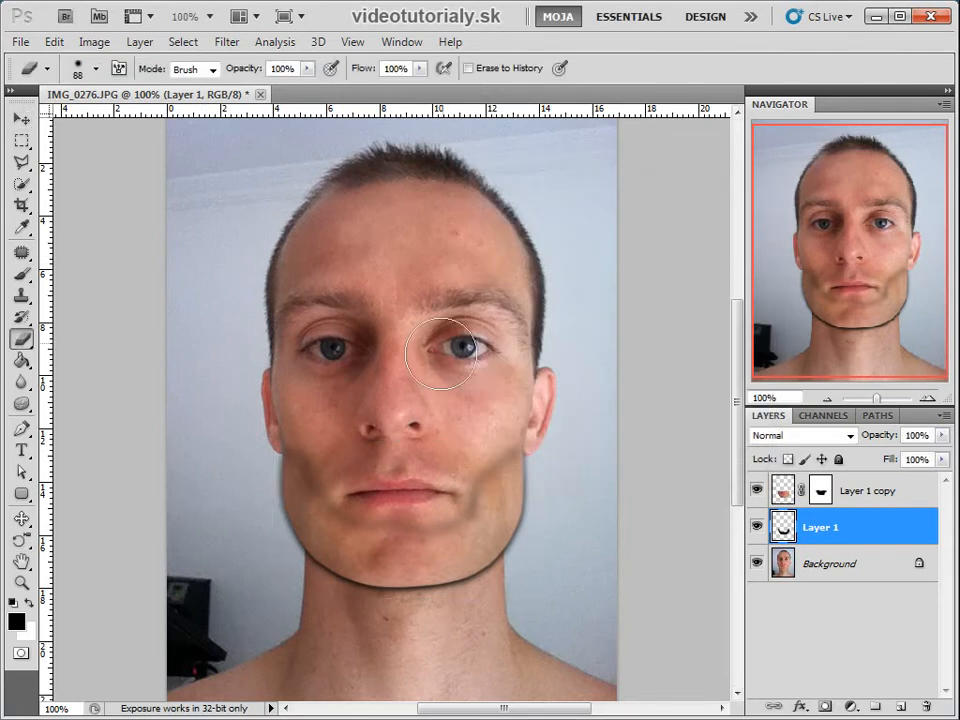
right_click(436, 350)
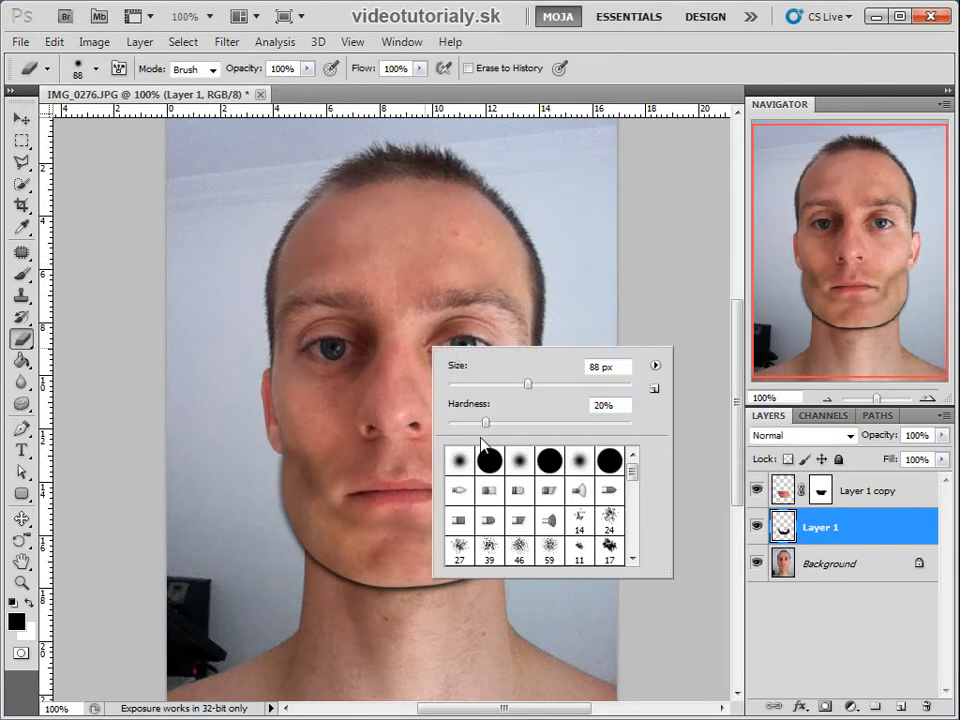
left_click_drag(474, 422, 449, 422)
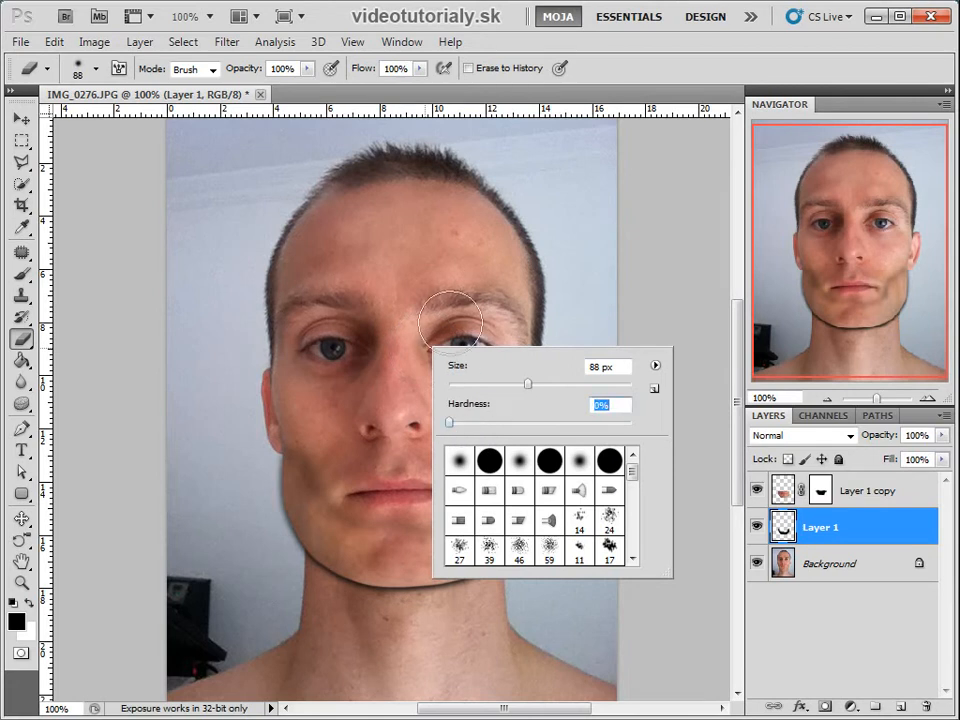
left_click(505, 384)
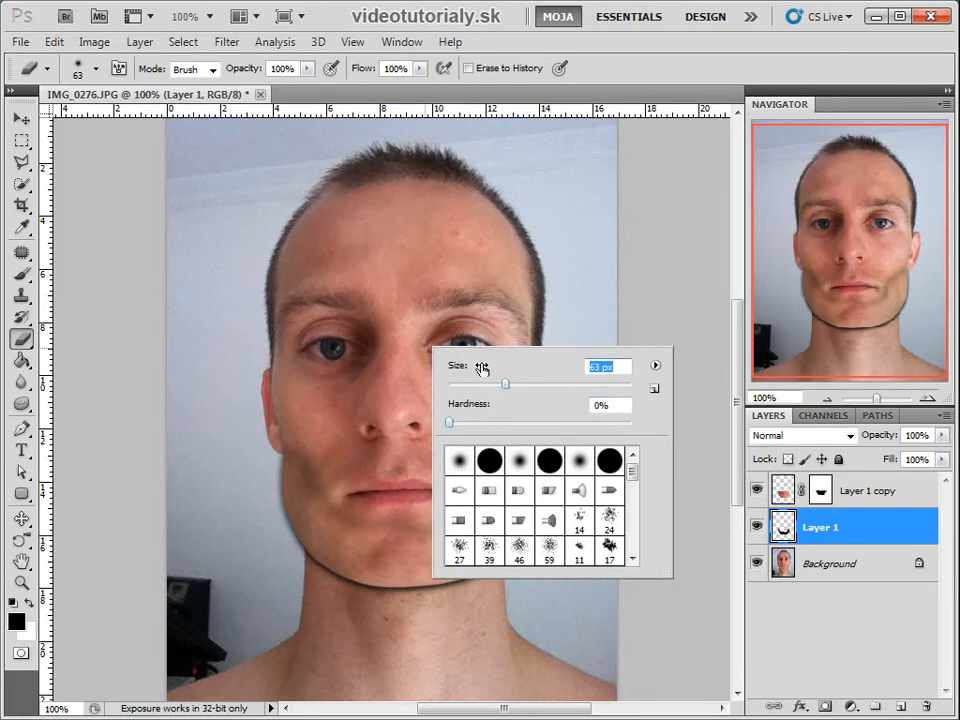
left_click(519, 384)
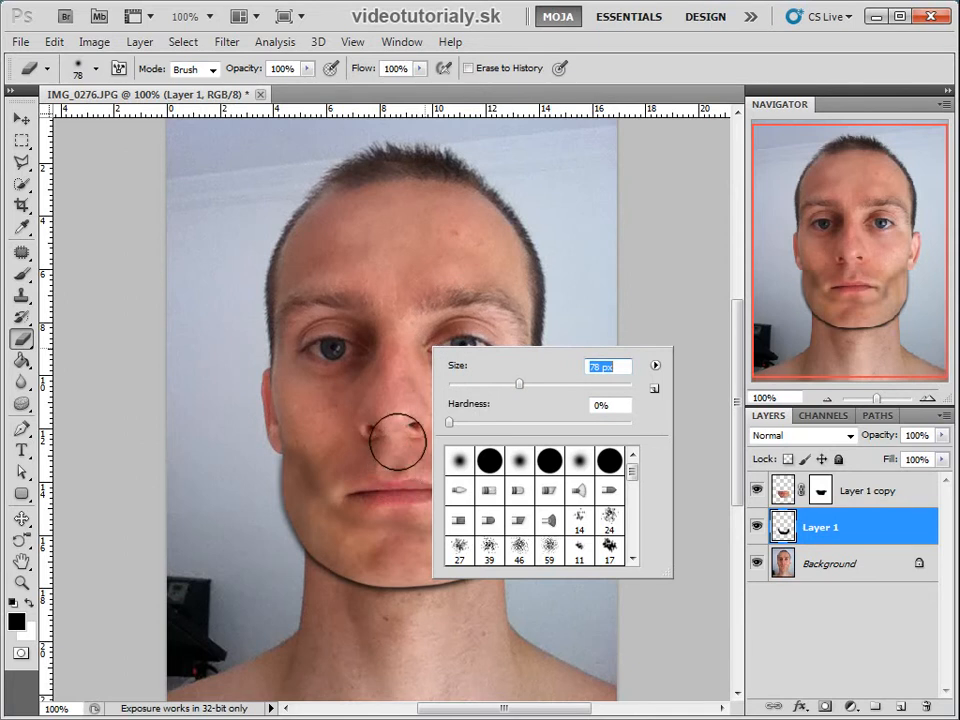
left_click(379, 487)
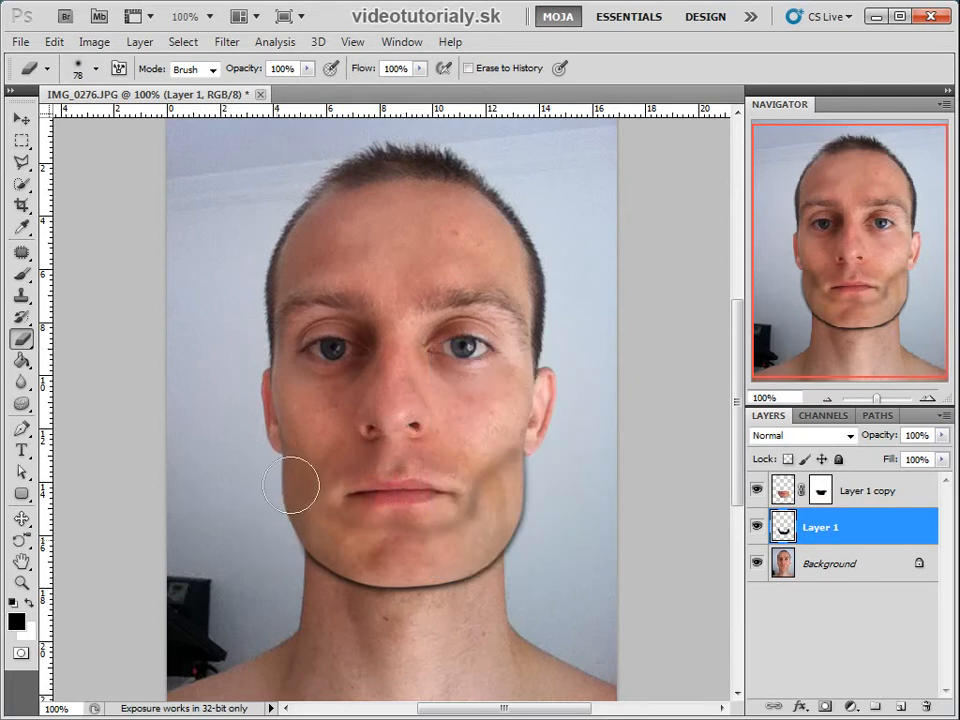
left_click_drag(360, 516, 420, 502)
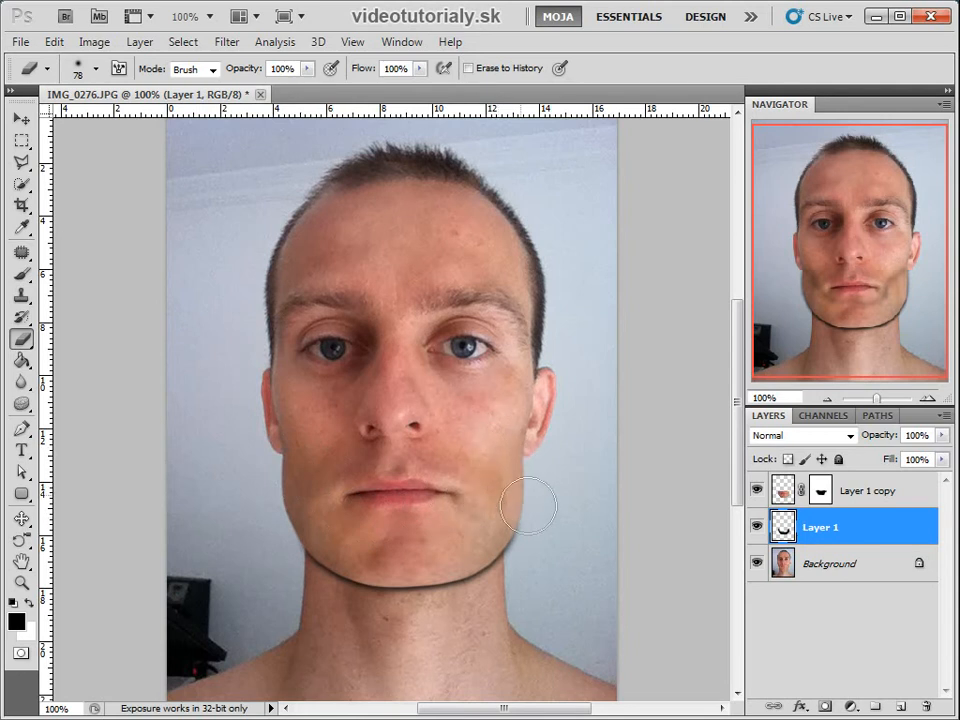
left_click_drag(547, 500, 535, 520)
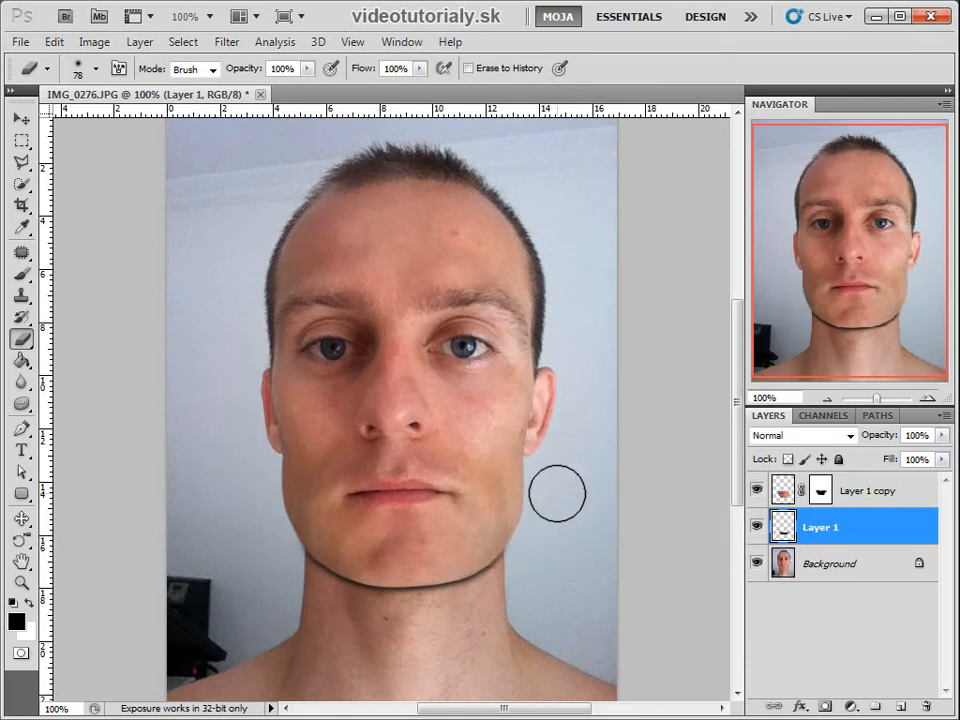
Set Layer 1's opacity to 50% and place a duplicate of it above Layer 1 copy
key("v")
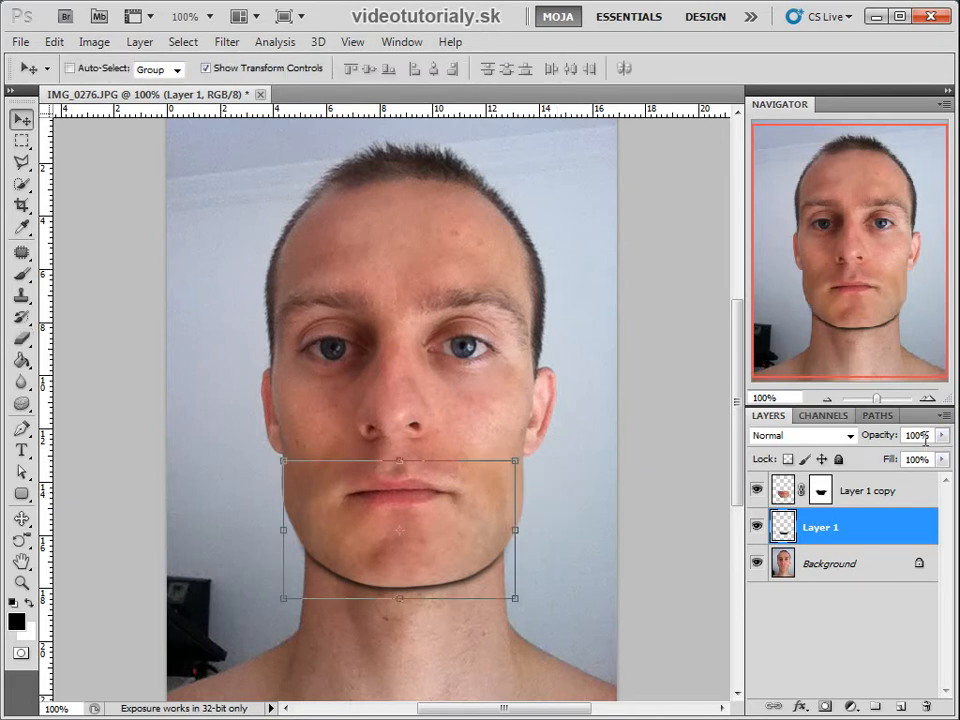
key("6")
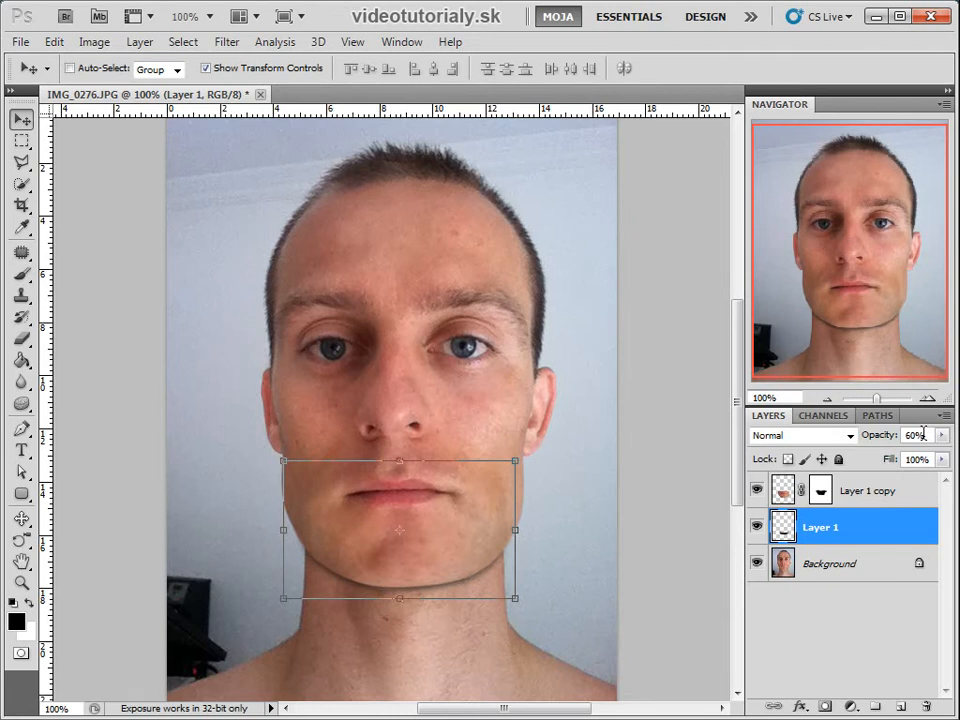
key("5")
key("ctrl+j")
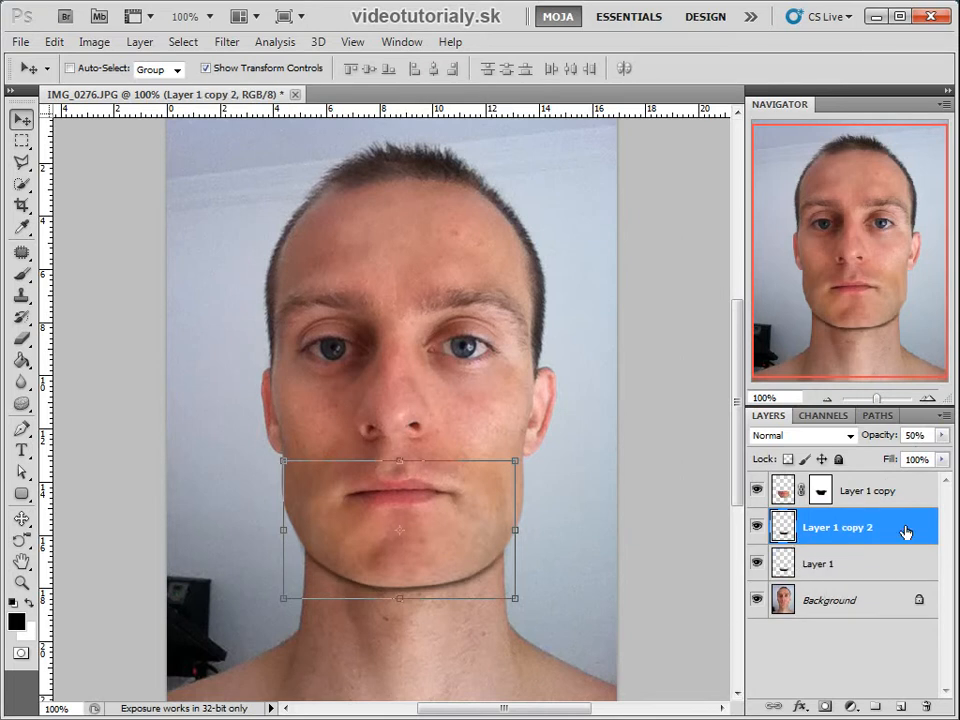
left_click_drag(912, 525, 911, 486)
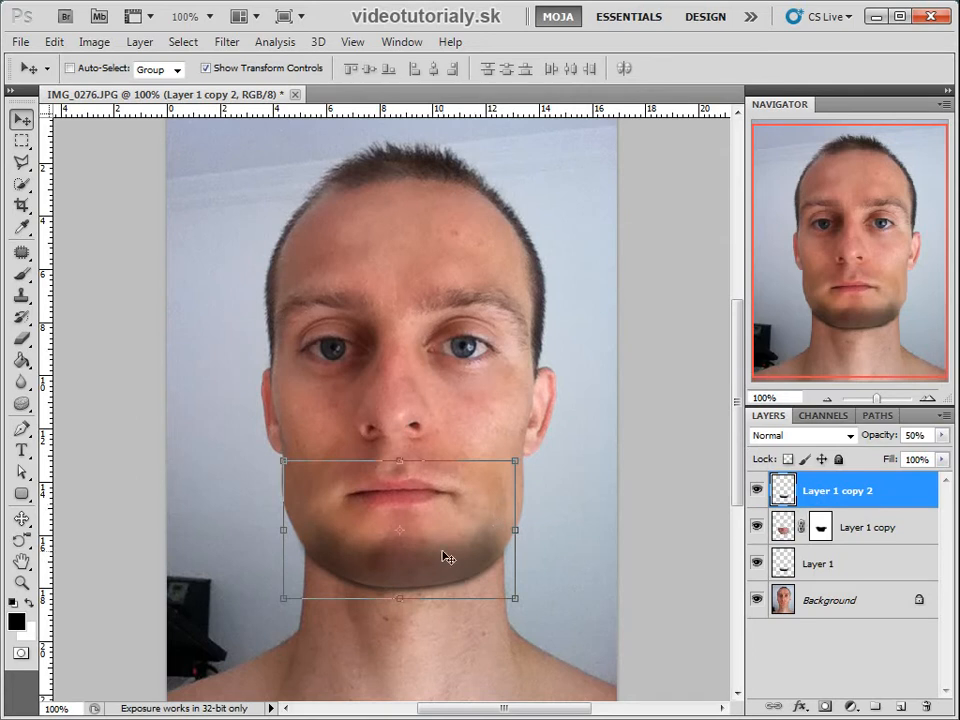
Paint black shading along both sides of the jaw on Layer 1 copy 2 with a 90 px brush at 0% hardness
key("b")
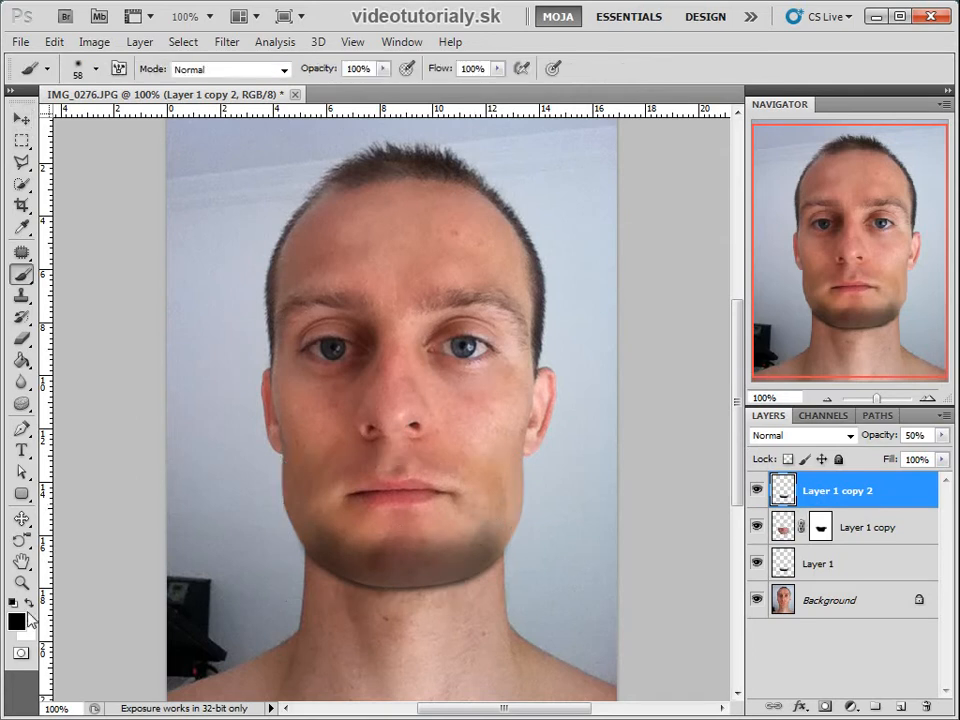
right_click(451, 474)
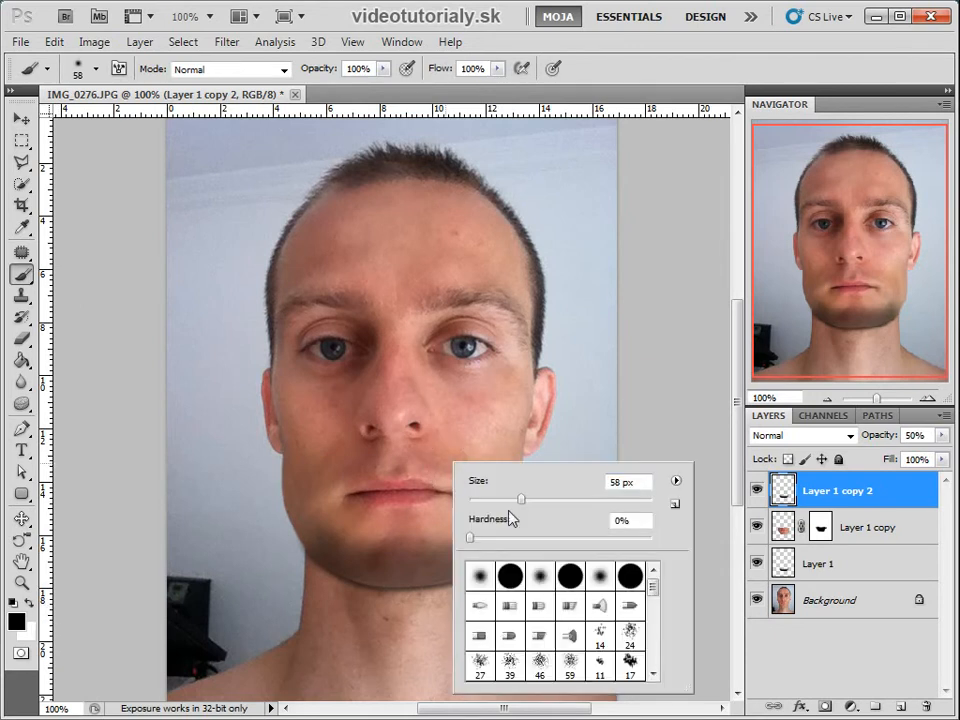
left_click_drag(560, 494, 550, 499)
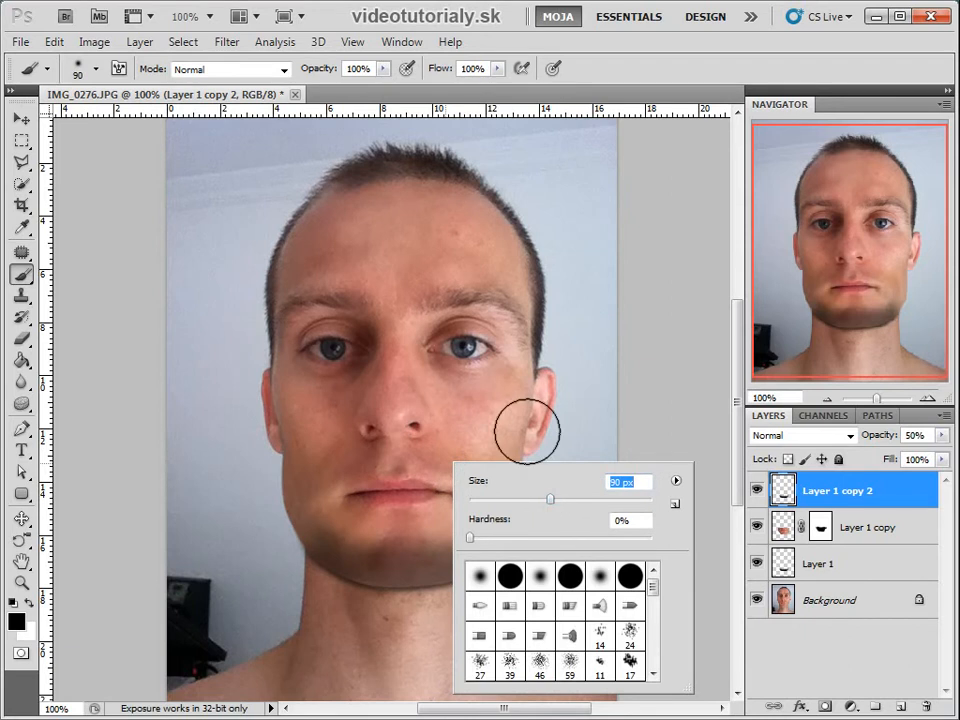
left_click_drag(531, 456, 523, 525)
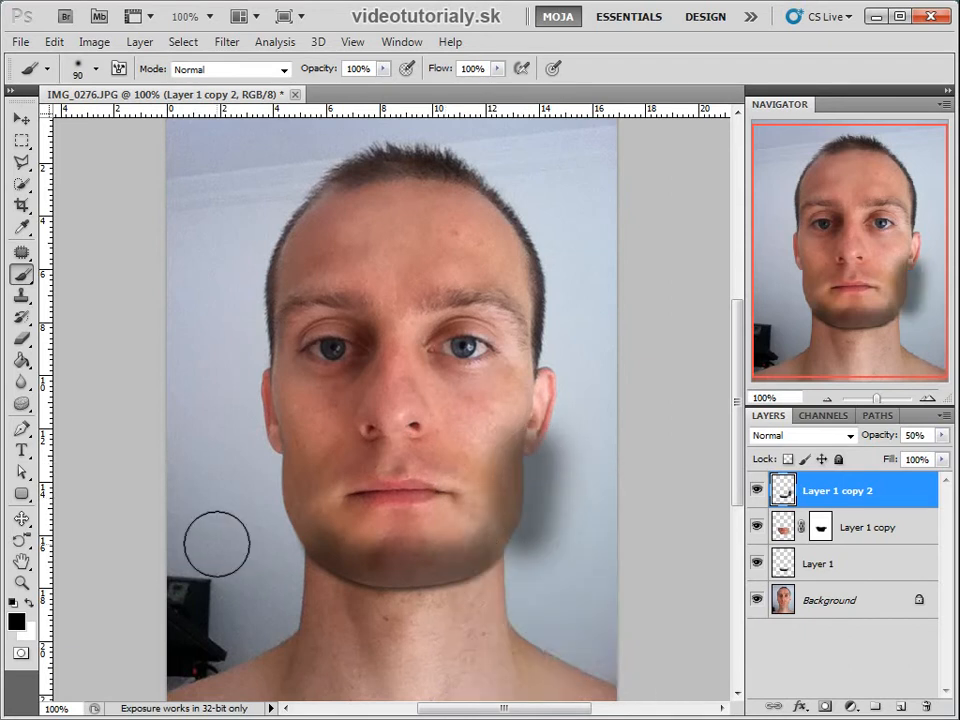
mouse_move(283, 536)
left_mouse_down()
mouse_move(277, 487)
mouse_move(286, 541)
left_mouse_up()
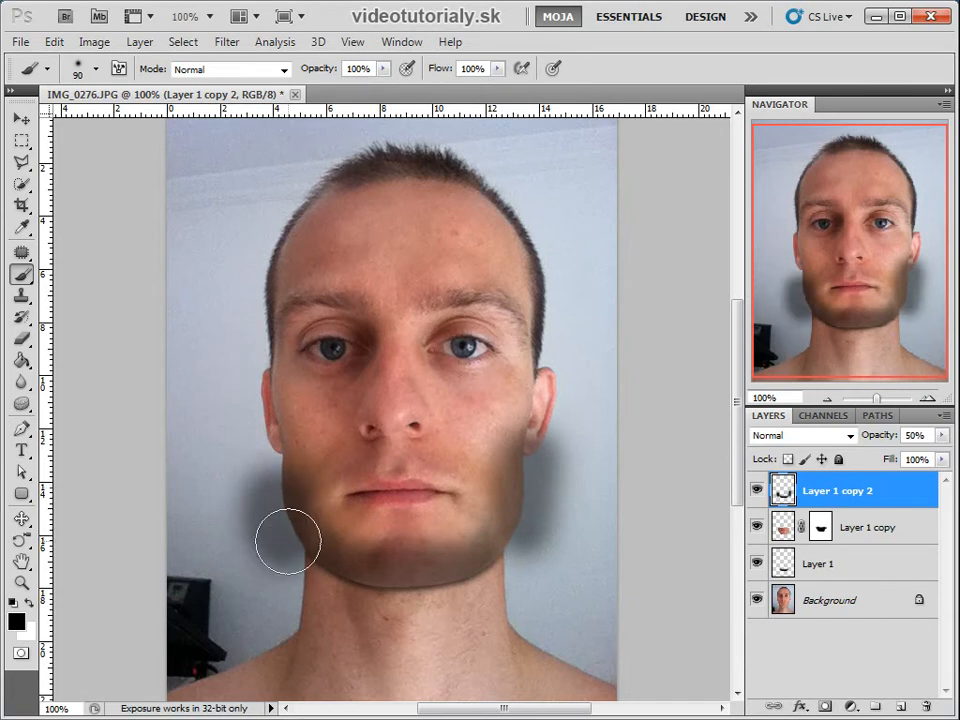
Erase the shading that spills onto the wall on both sides of the jaw, using a 70 px eraser
key("e")
left_click_drag(558, 424, 553, 465)
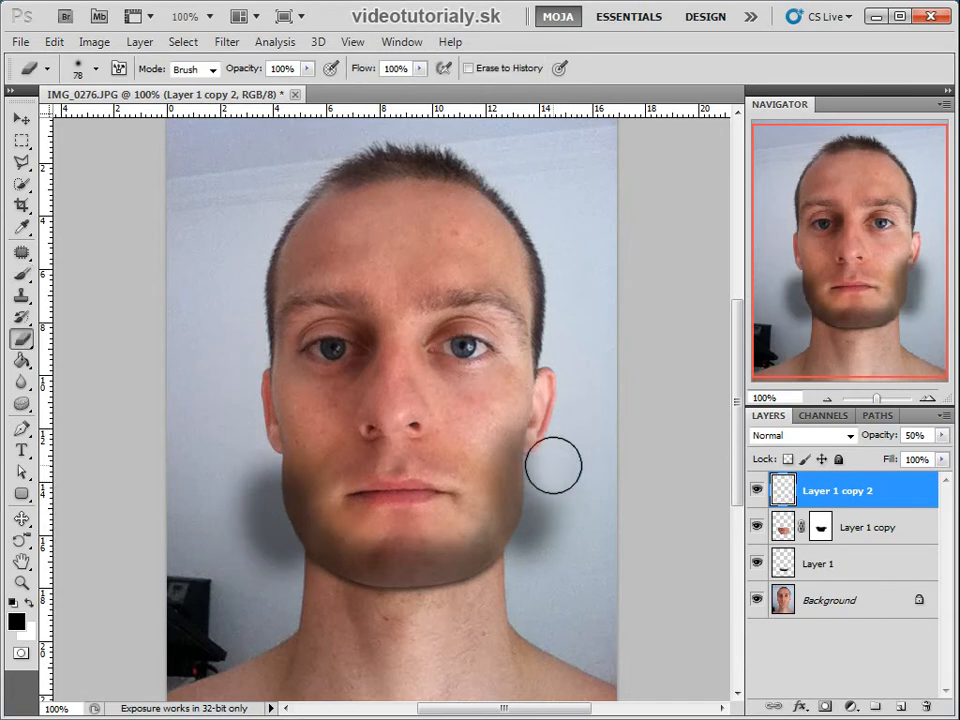
left_click_drag(558, 518, 557, 628)
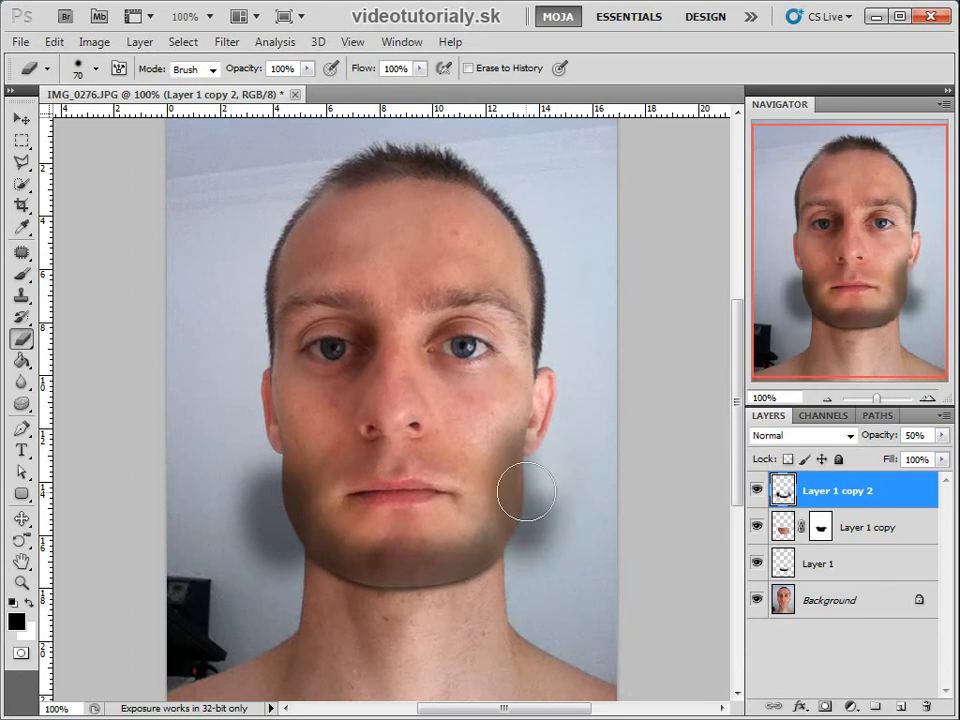
right_click(530, 492)
left_click_drag(603, 566, 615, 568)
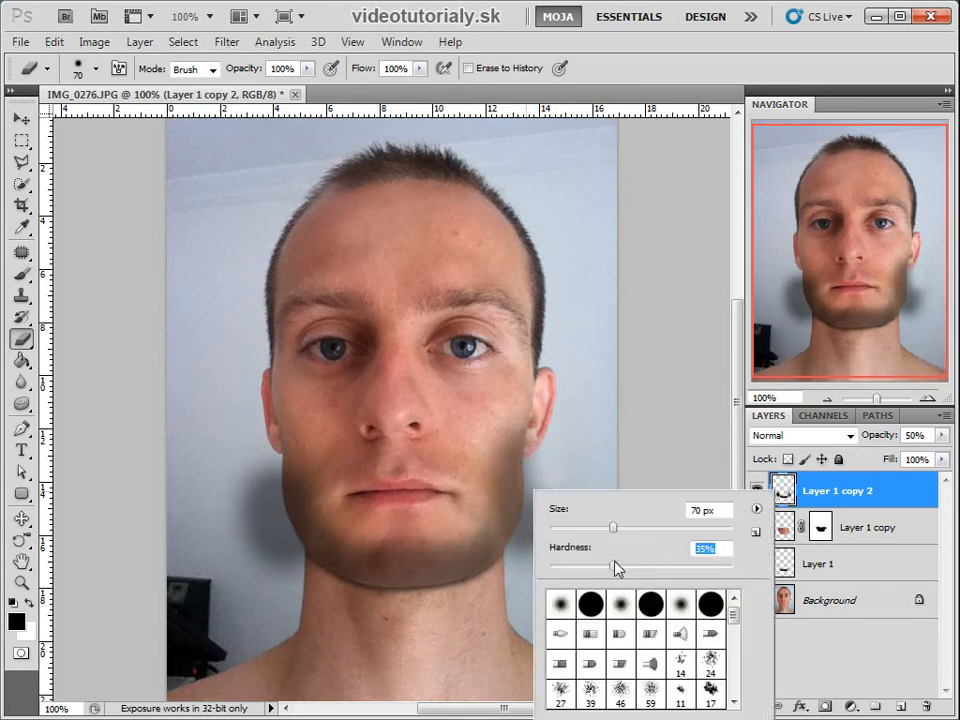
left_click(559, 442)
mouse_move(556, 456)
left_mouse_down()
mouse_move(534, 564)
mouse_move(545, 556)
mouse_move(526, 594)
left_mouse_up()
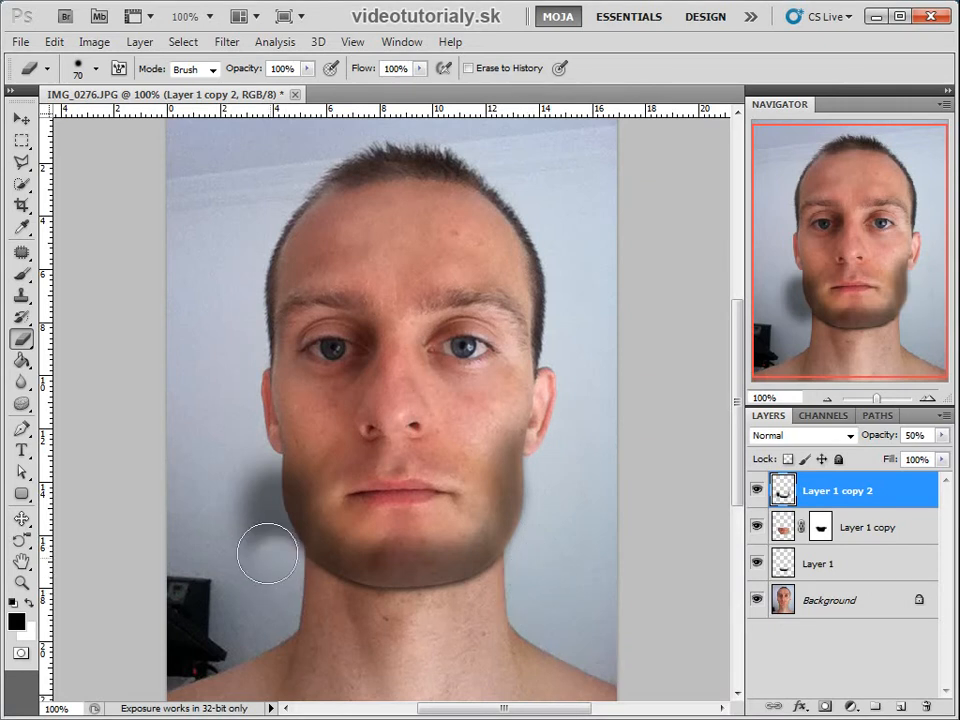
mouse_move(265, 537)
left_mouse_down()
mouse_move(249, 444)
mouse_move(248, 510)
left_mouse_up()
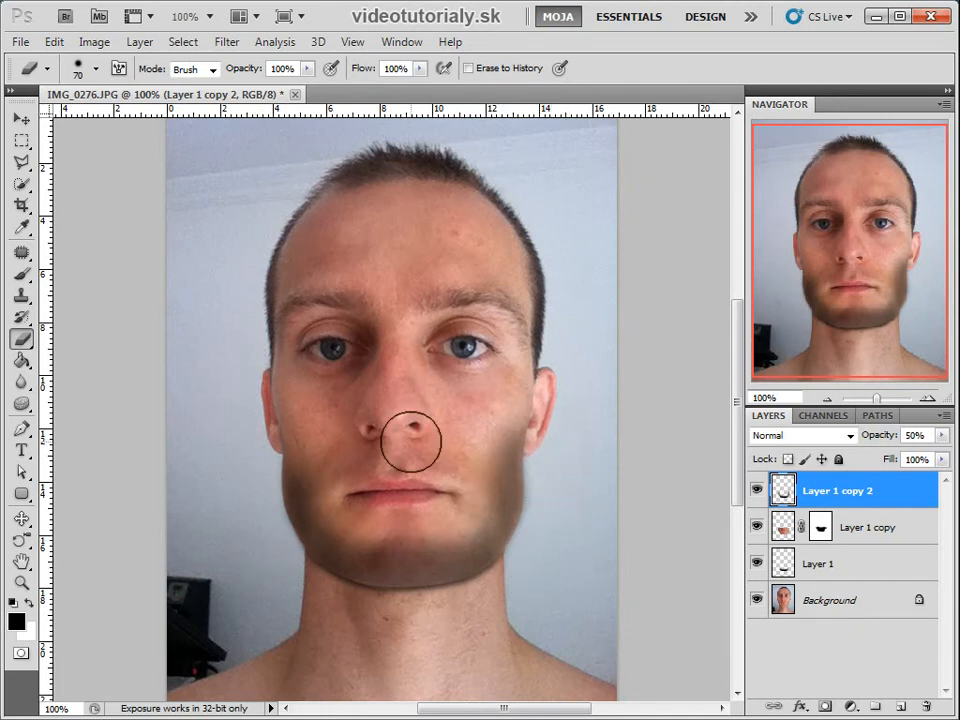
Erase most of the shading inside the cheeks and chin with a 0% hardness eraser, leaving a soft shadow along the jaw's edge
right_click(436, 448)
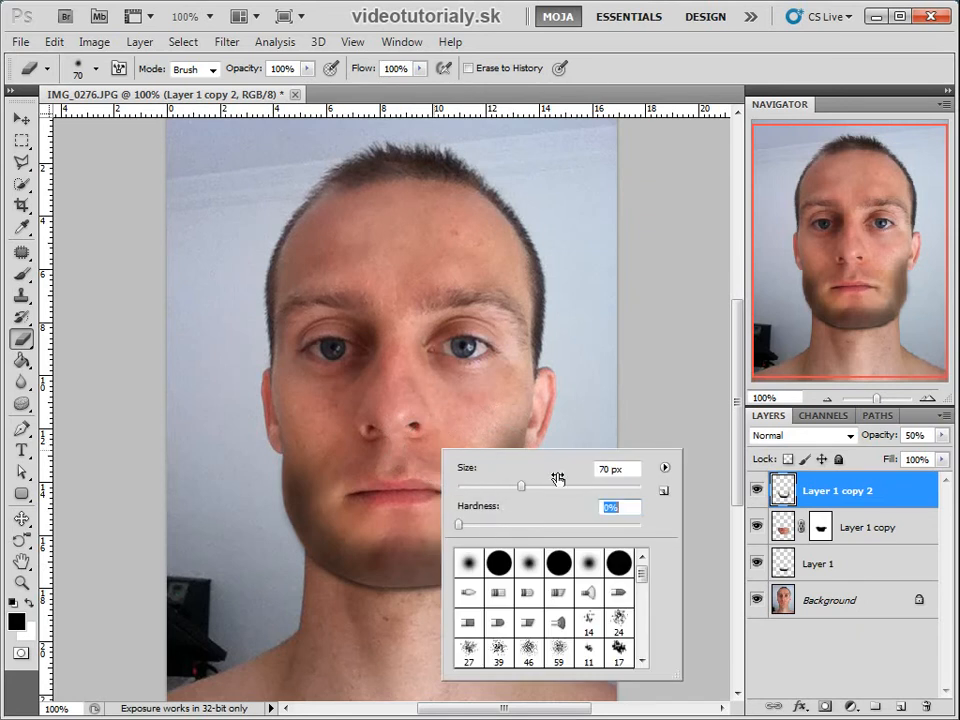
left_click_drag(515, 487, 528, 493)
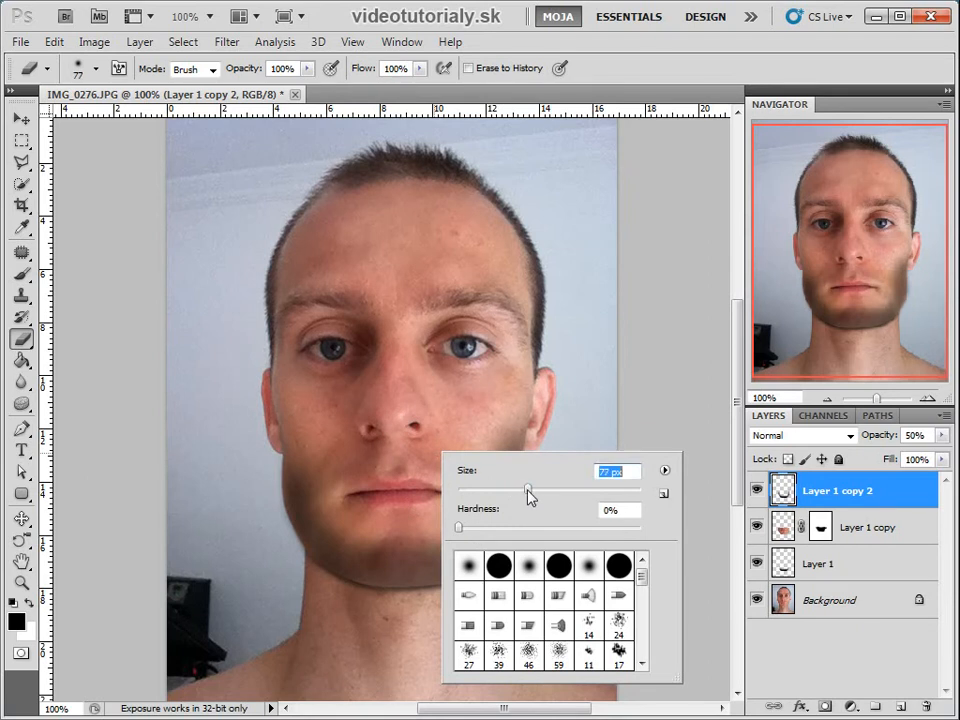
left_click(448, 438)
mouse_move(476, 466)
left_mouse_down()
mouse_move(478, 508)
mouse_move(457, 518)
mouse_move(469, 534)
mouse_move(468, 511)
mouse_move(469, 519)
mouse_move(435, 518)
mouse_move(348, 504)
mouse_move(331, 466)
mouse_move(336, 505)
mouse_move(350, 522)
mouse_move(416, 516)
mouse_move(403, 533)
mouse_move(477, 530)
left_mouse_up()
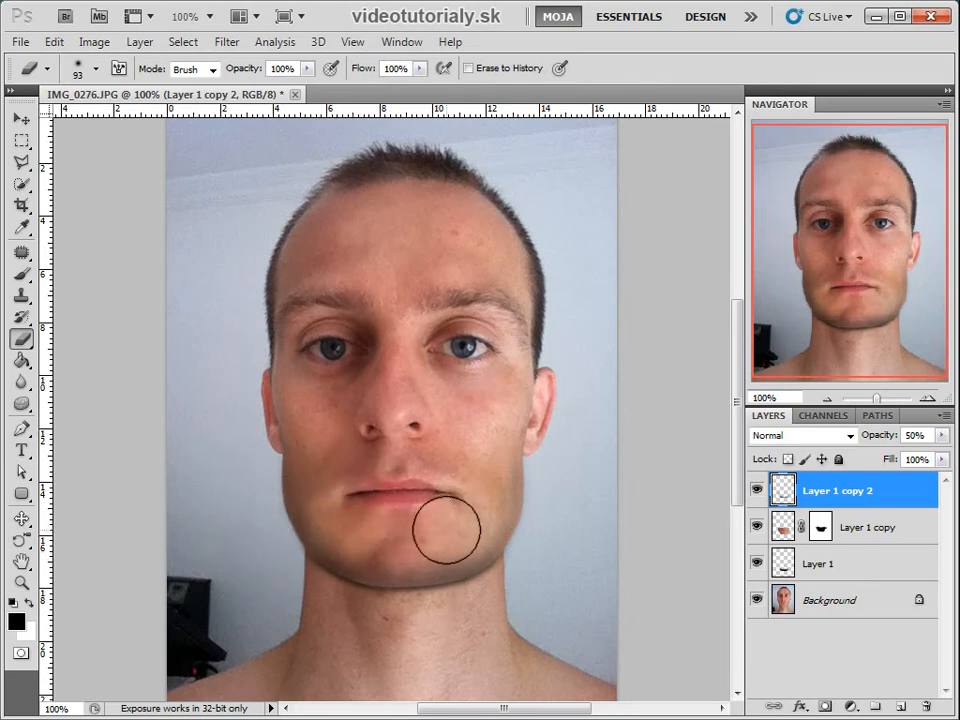
Set Layer 1 copy 2's opacity to 35% and toggle the visibility of both shadow layers to compare their effect
key("v")
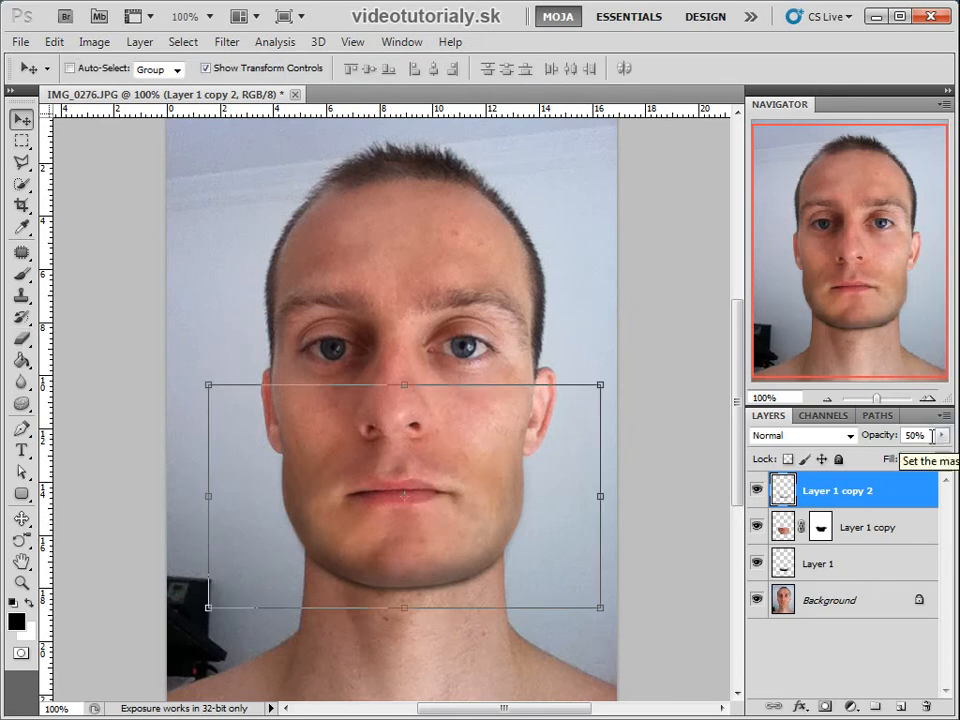
key("3")
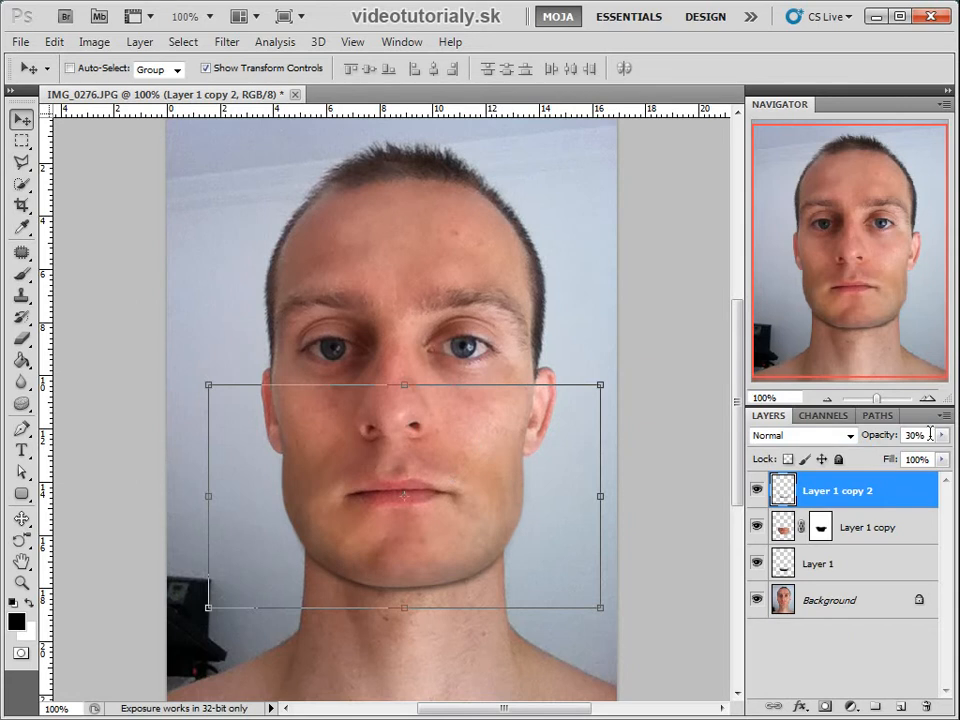
key("m")
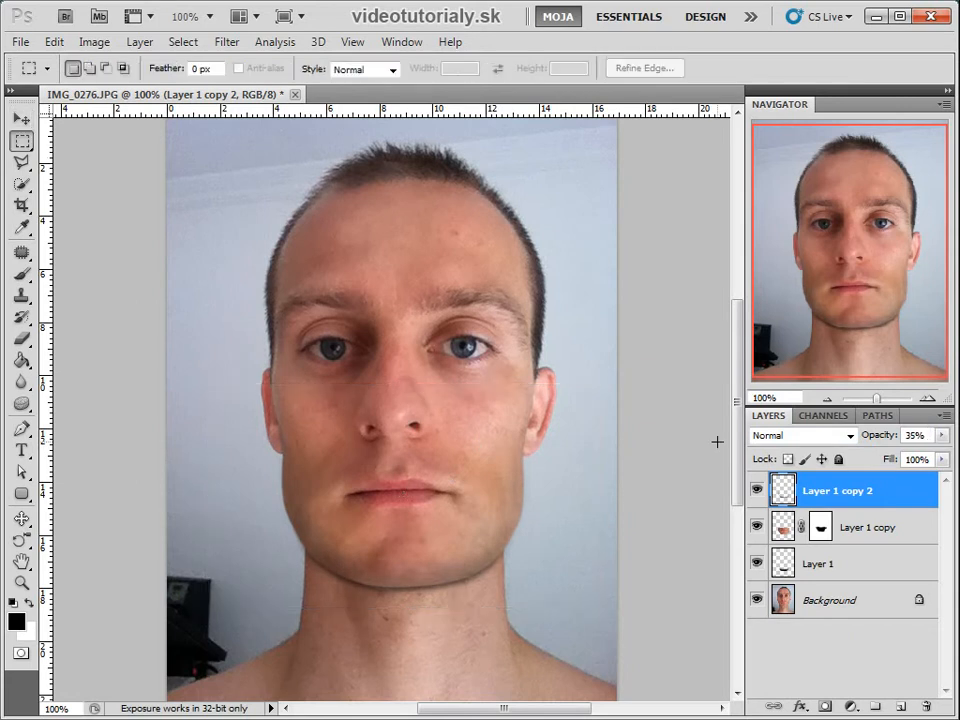
left_click(756, 490)
left_click(756, 490)
left_click(757, 564)
left_click(757, 572)
Add a new layer, draw an elliptical selection on the chin below the lips, fill it with black and deselect
left_click(900, 707)
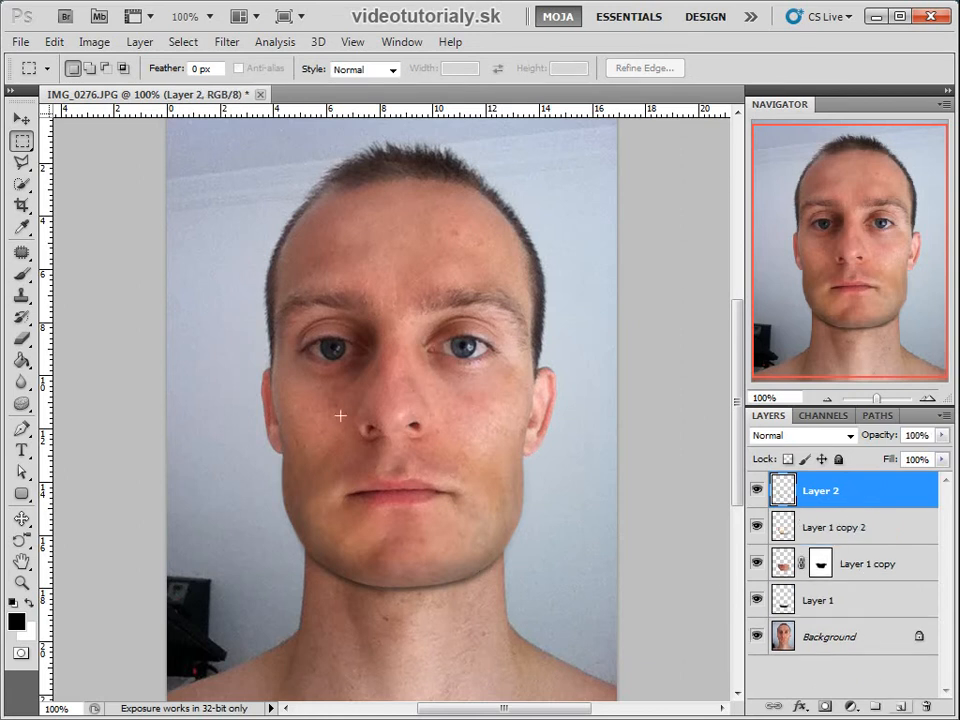
right_click(31, 150)
left_click(60, 157)
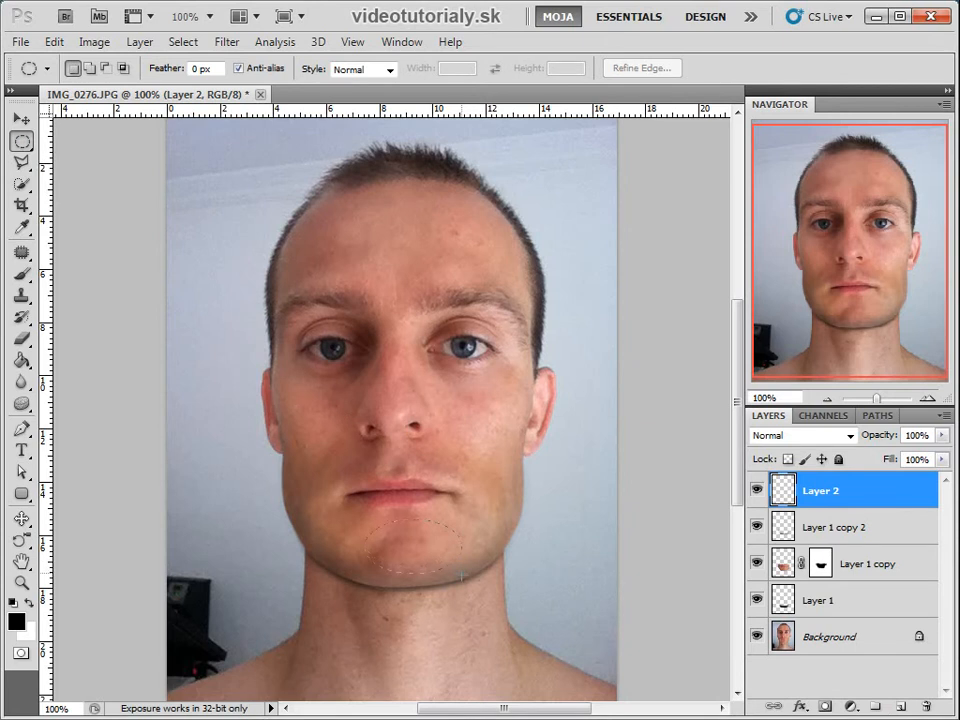
left_click_drag(446, 561, 422, 544)
key("g")
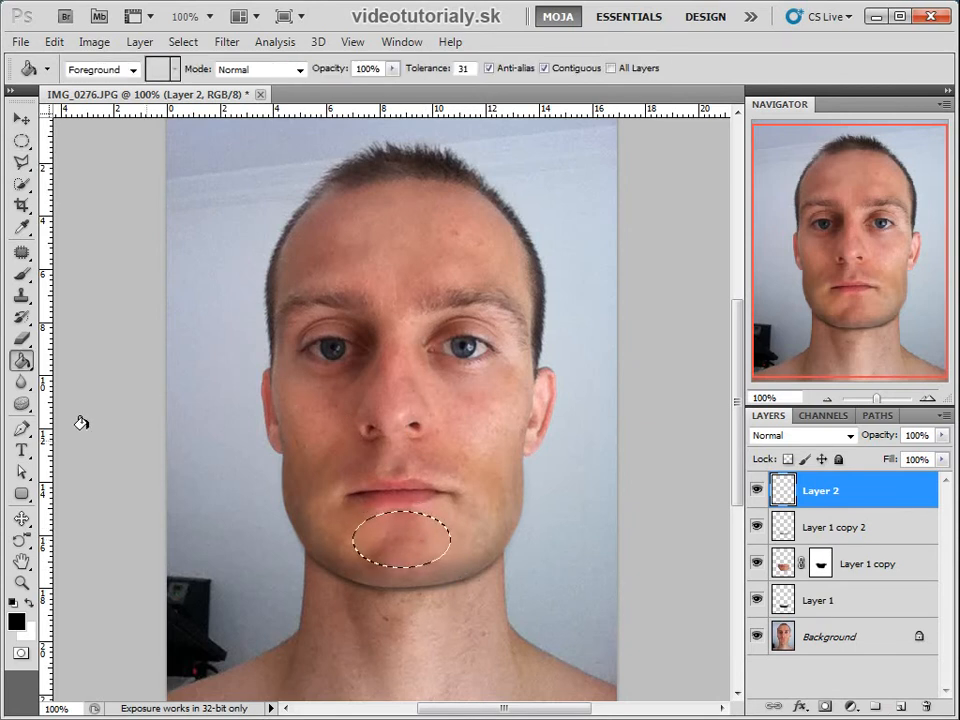
left_click(372, 530)
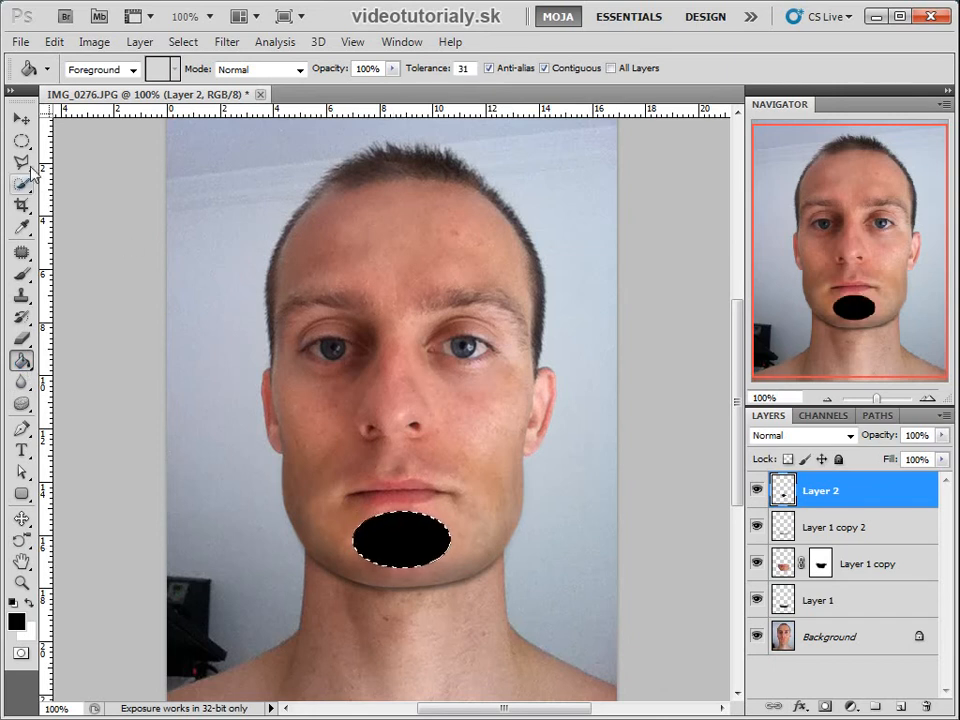
left_click(27, 146)
left_click(402, 382)
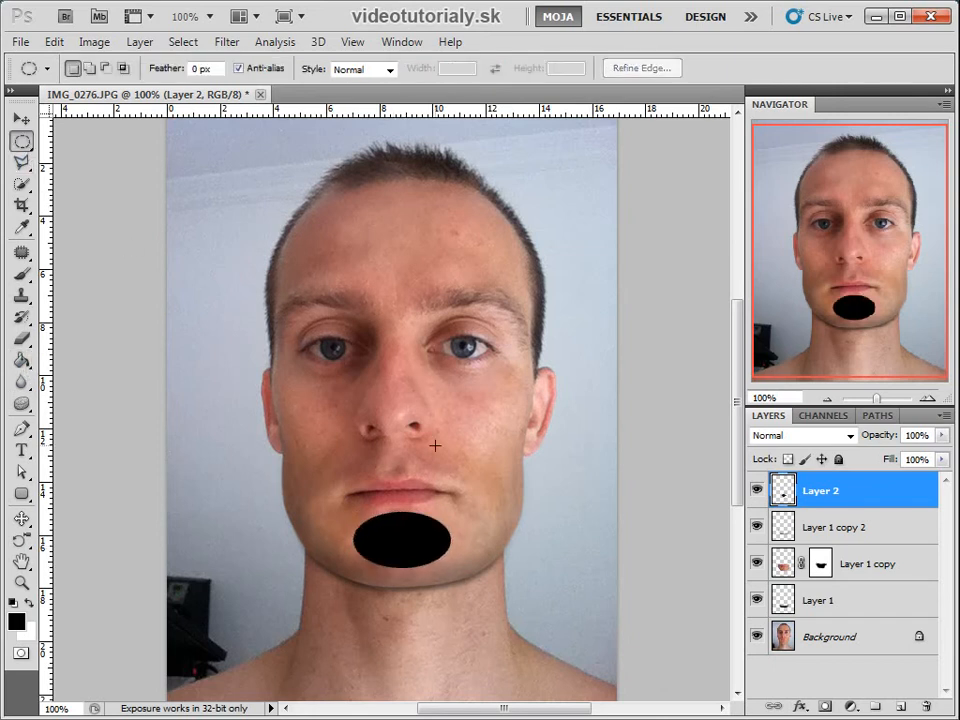
Erase most of the black ellipse with a 76 px eraser at 0% hardness, leaving a thin soft crescent along its lower edge
key("e")
right_click(427, 465)
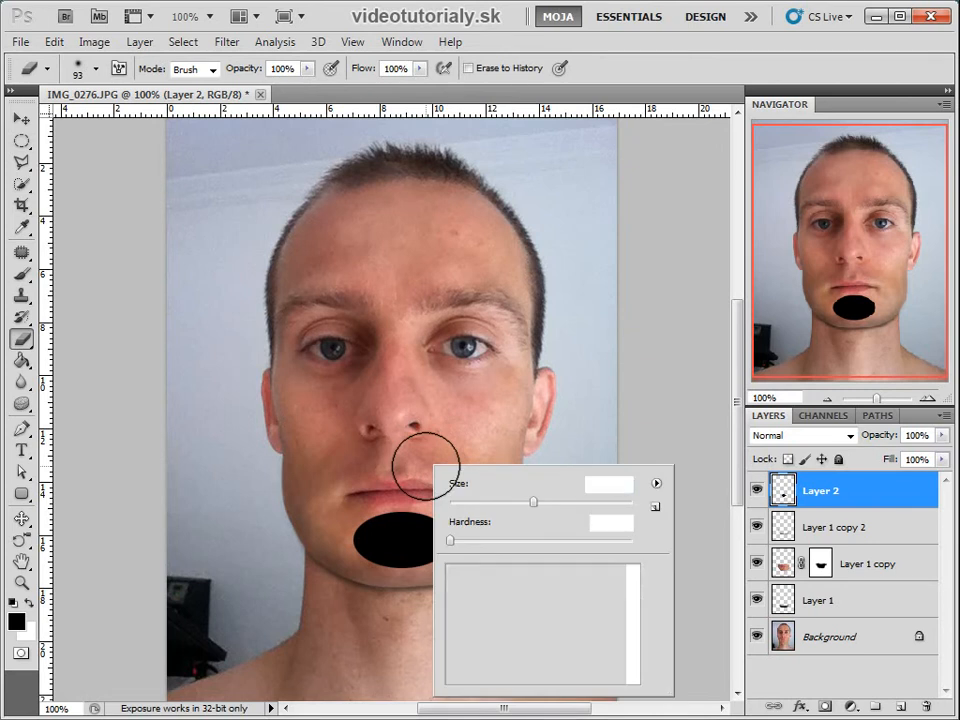
left_click_drag(533, 501, 519, 503)
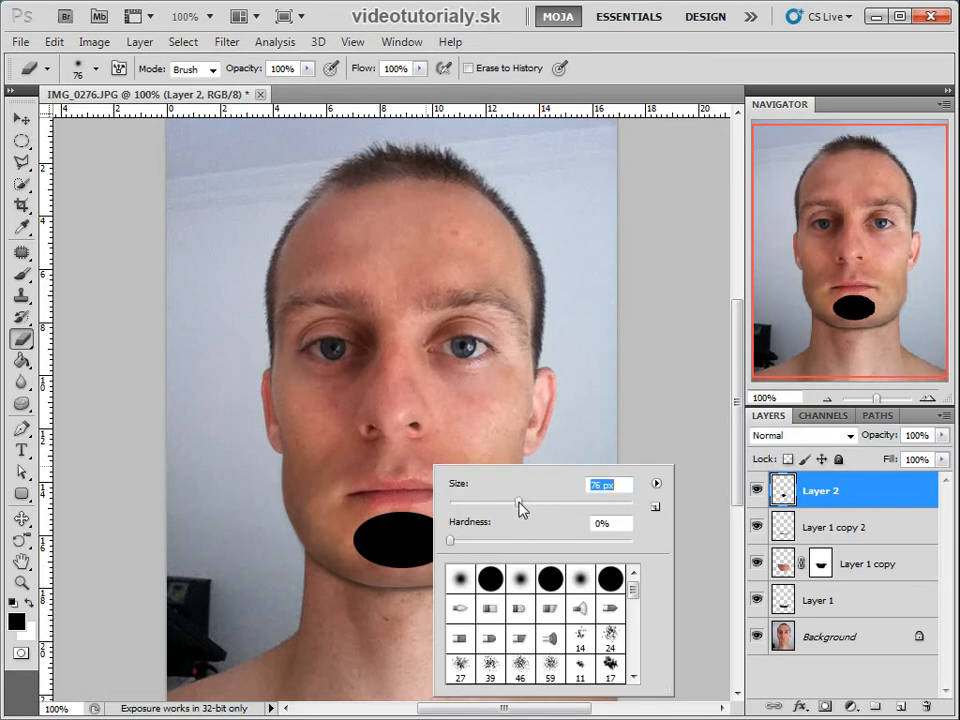
mouse_move(404, 498)
left_mouse_down()
mouse_move(425, 499)
mouse_move(425, 511)
mouse_move(461, 508)
mouse_move(354, 519)
mouse_move(408, 532)
mouse_move(452, 518)
left_mouse_up()
mouse_move(404, 527)
left_mouse_down()
mouse_move(384, 516)
mouse_move(414, 523)
mouse_move(392, 525)
mouse_move(429, 519)
mouse_move(370, 516)
mouse_move(399, 521)
mouse_move(474, 495)
mouse_move(431, 517)
left_mouse_up()
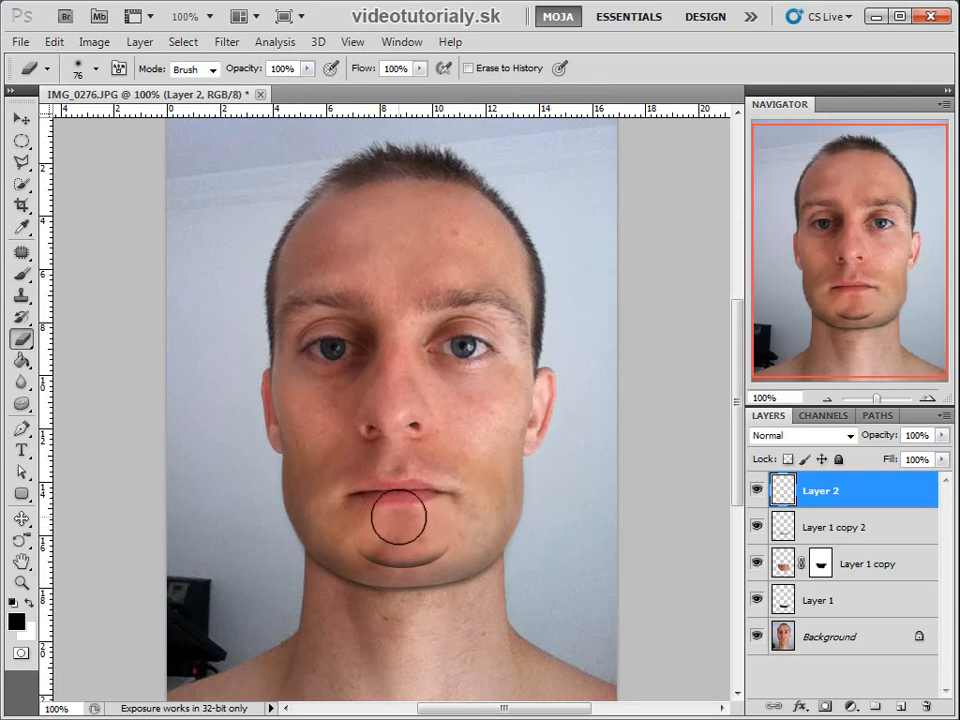
Scale the chin crescent to 95.19% width and 120.59% height, and nudge it a few pixels up on the chin
key("v")
left_click_drag(409, 570, 449, 556)
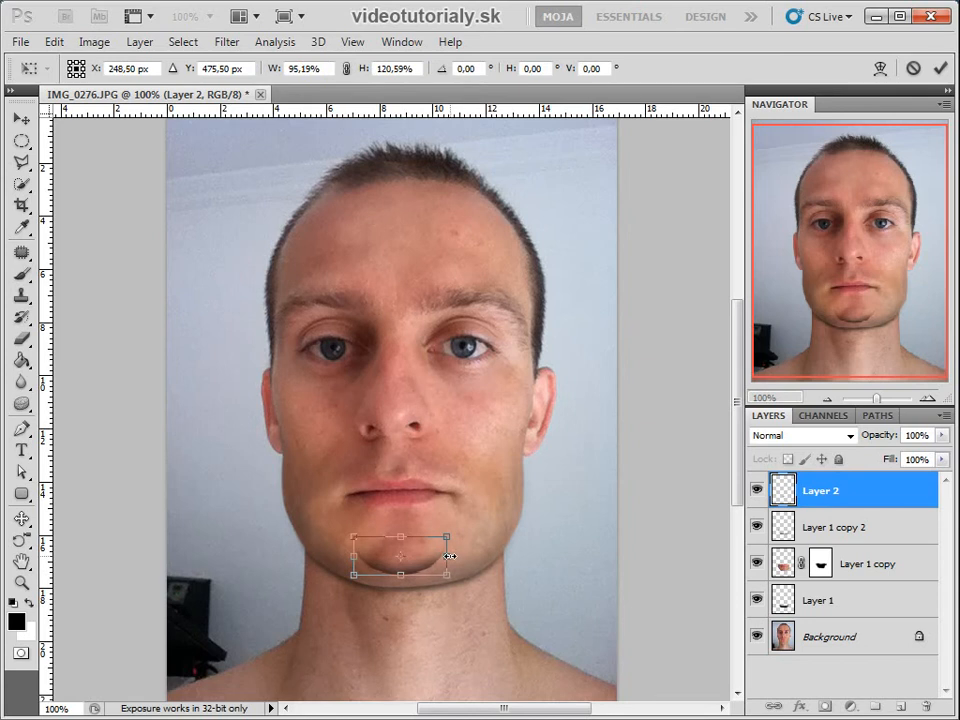
key("Return")
key("Up")
key("Up")
key("Up")
key("Up")
key("Up")
key("Up")
key("Up")
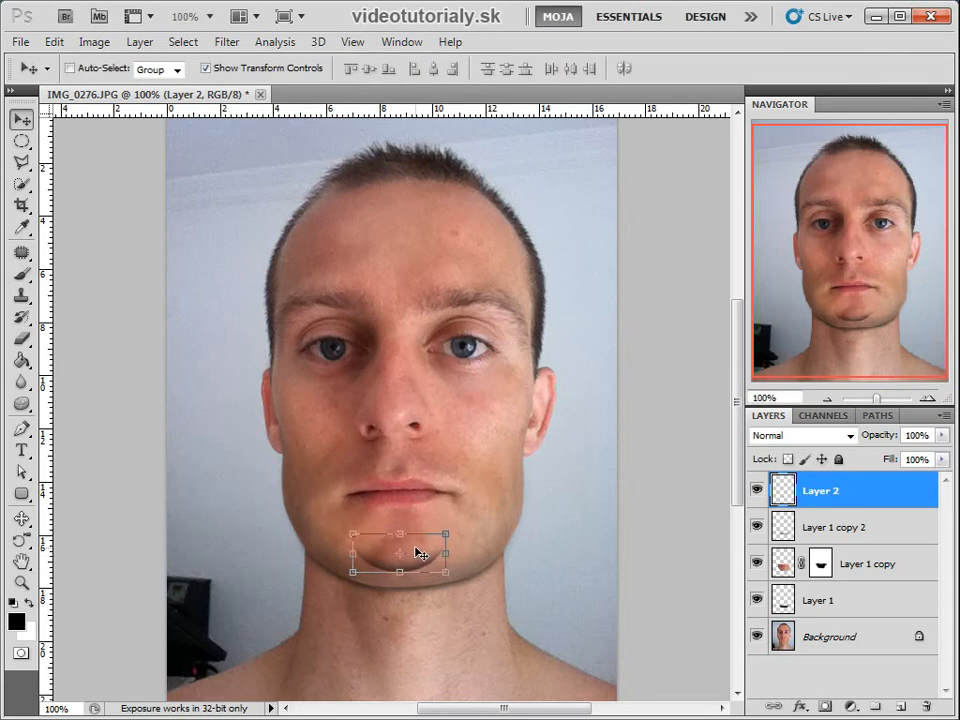
key("Down")
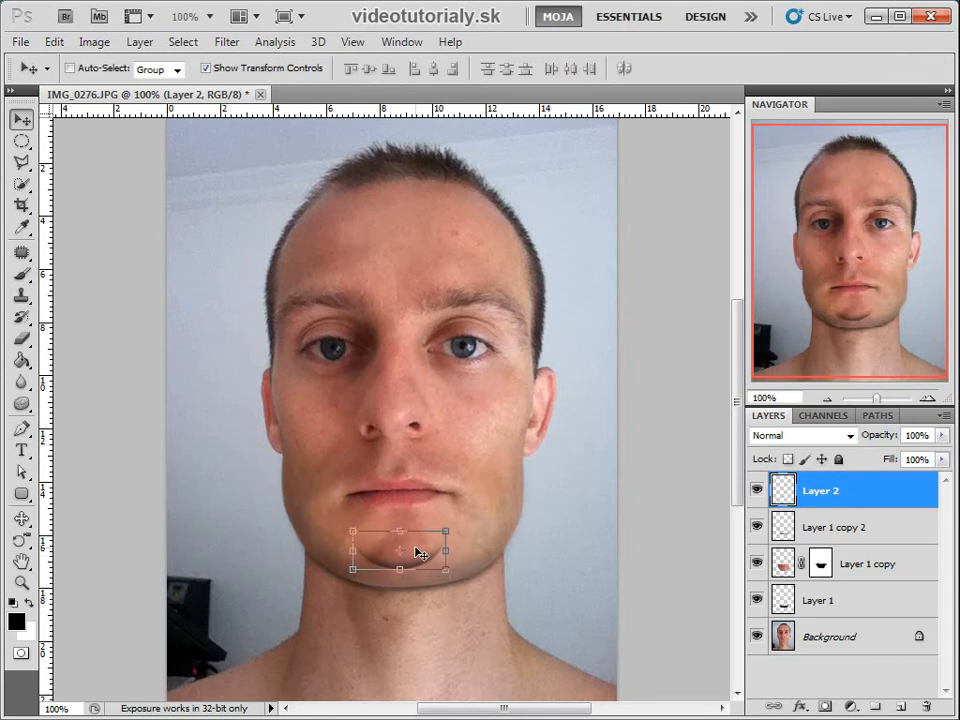
Reduce Layer 2's opacity to 61% to soften the chin crease
key("m")
key("v")
left_click(941, 436)
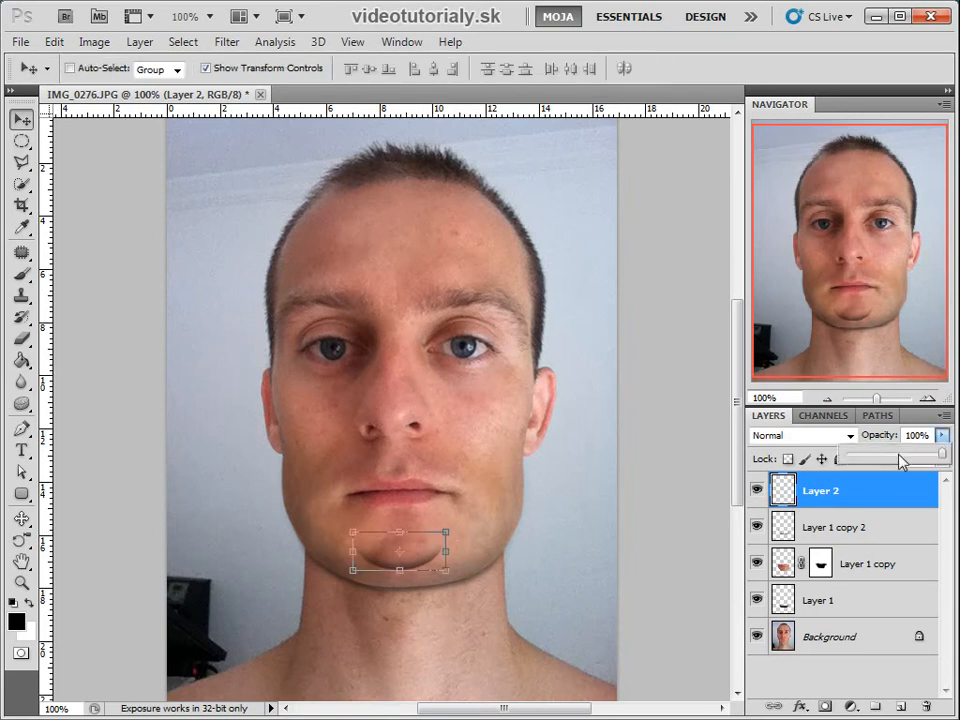
left_click(899, 457)
left_click_drag(903, 459, 908, 460)
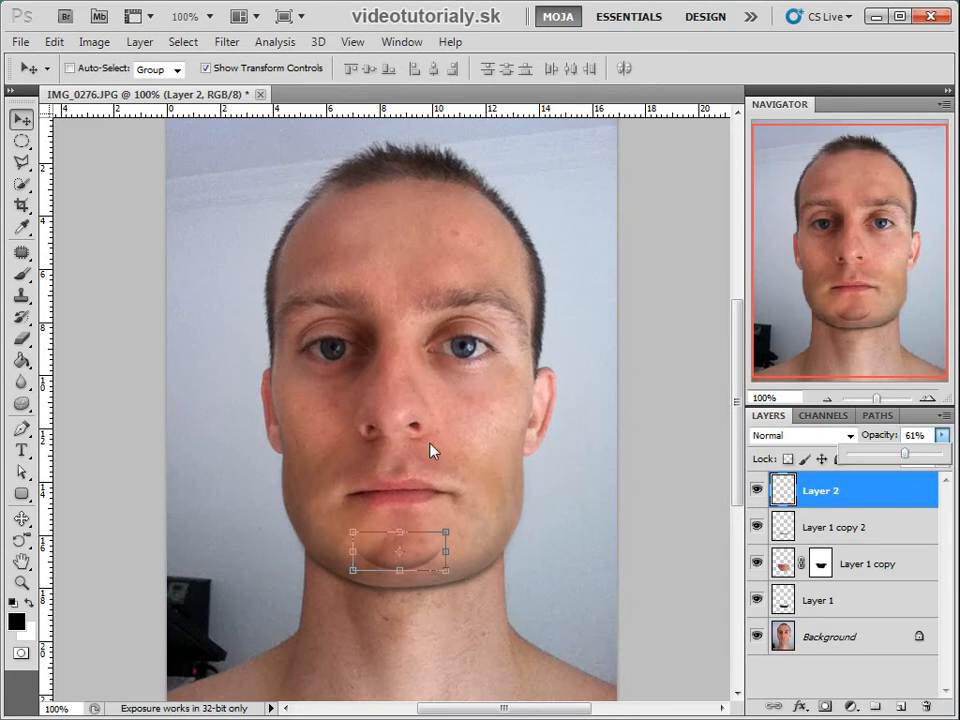
Check the chin crease without its transform frame and nudge it two pixels up and one pixel to the right
key("m")
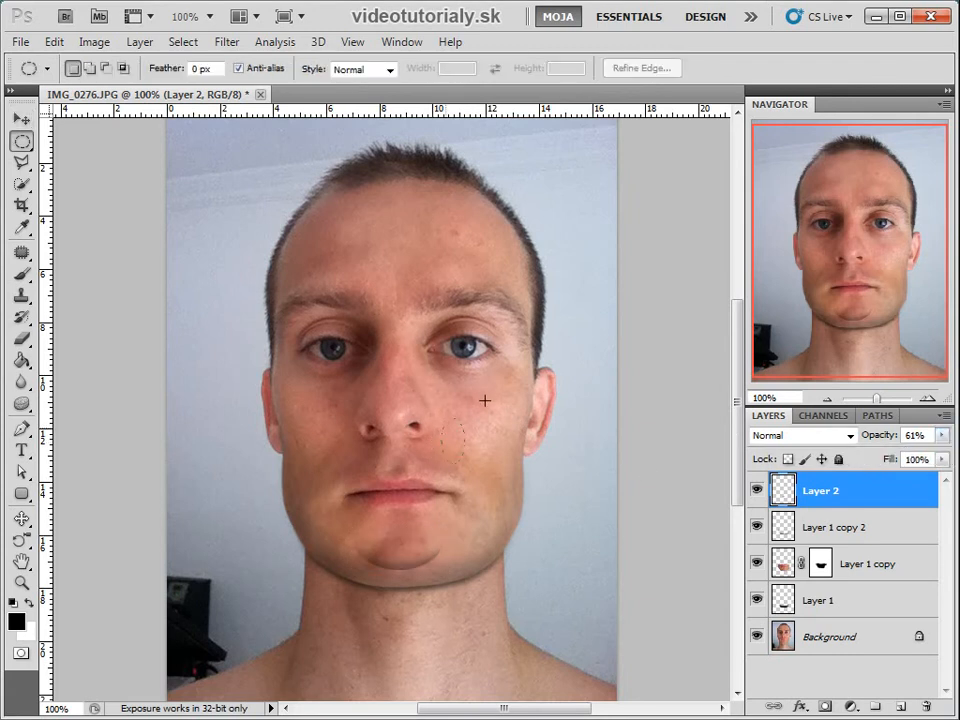
key("v")
key("Up")
key("Up")
key("Right")
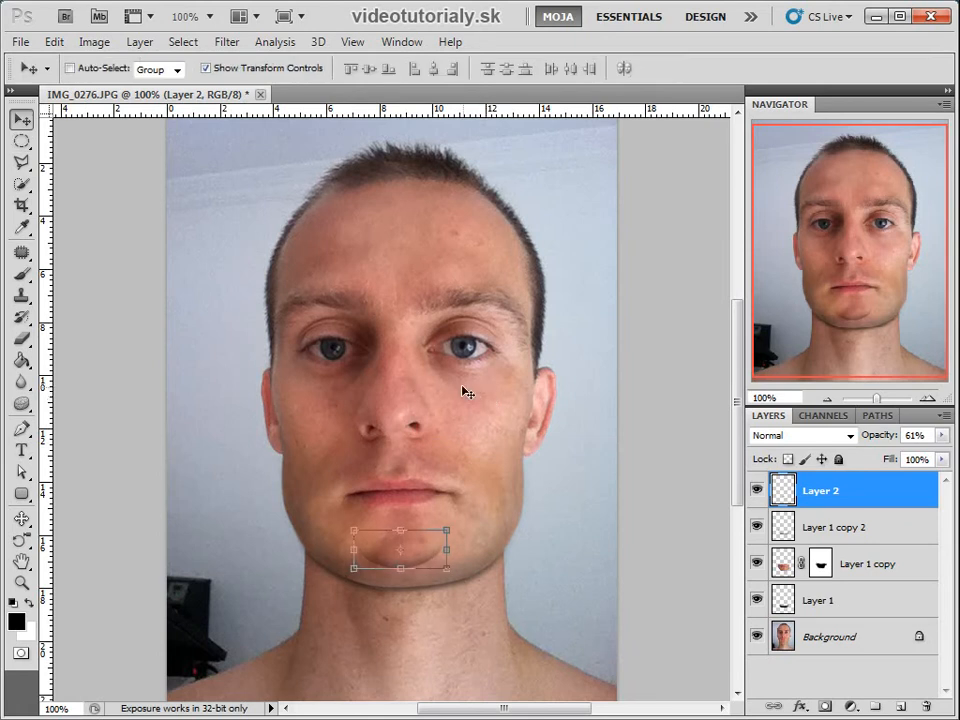
Apply a Gaussian Blur with a radius below 2.1 pixels to the chin crease on Layer 2
left_click(228, 42)
mouse_move(265, 213)
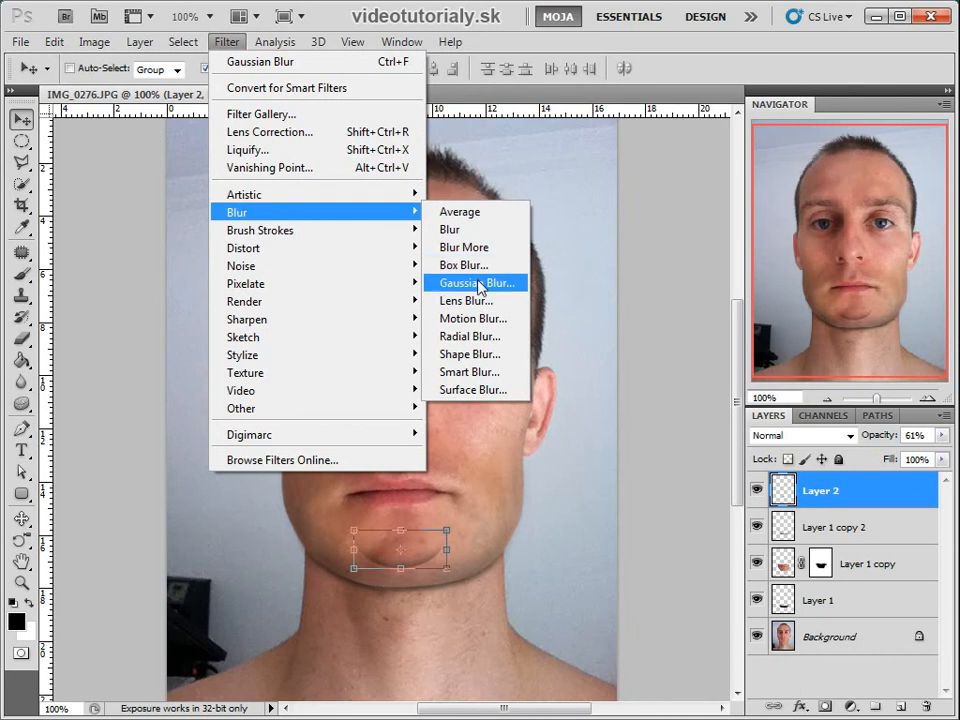
left_click(476, 281)
left_click(500, 459)
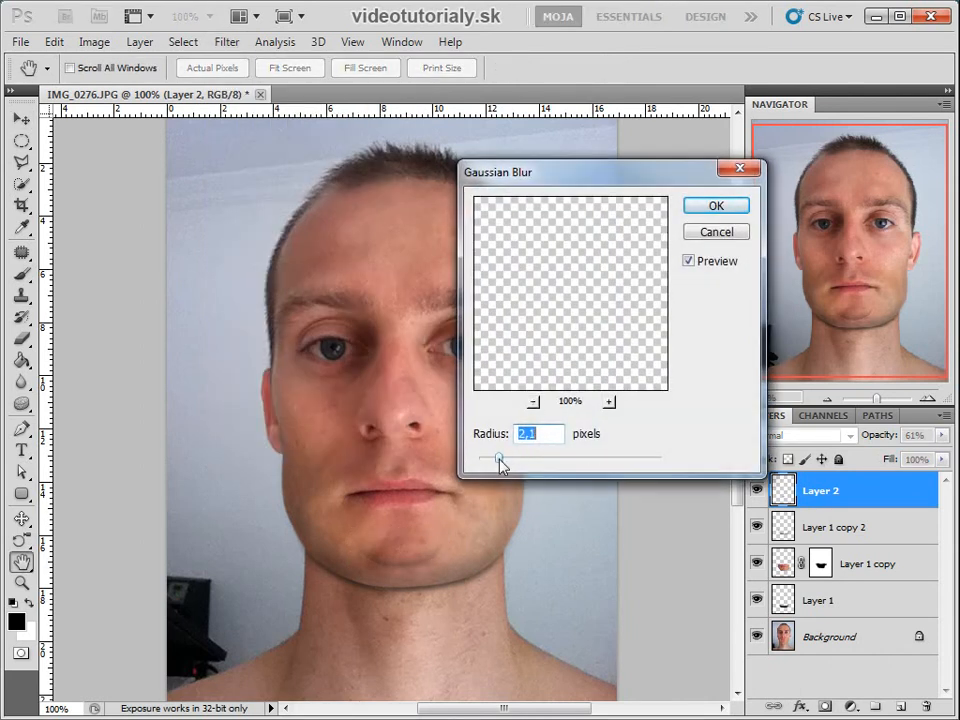
left_click_drag(499, 462, 491, 461)
left_click(717, 207)
Stretch the blurred chin crease upward to 103.49% of its height
key("v")
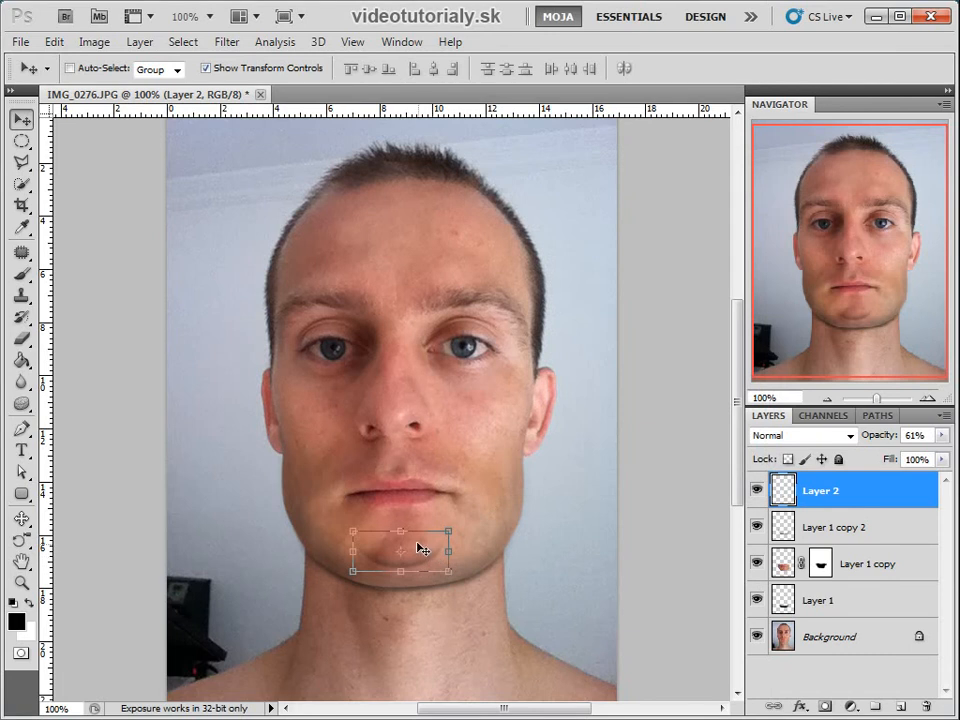
left_click_drag(401, 529, 402, 527)
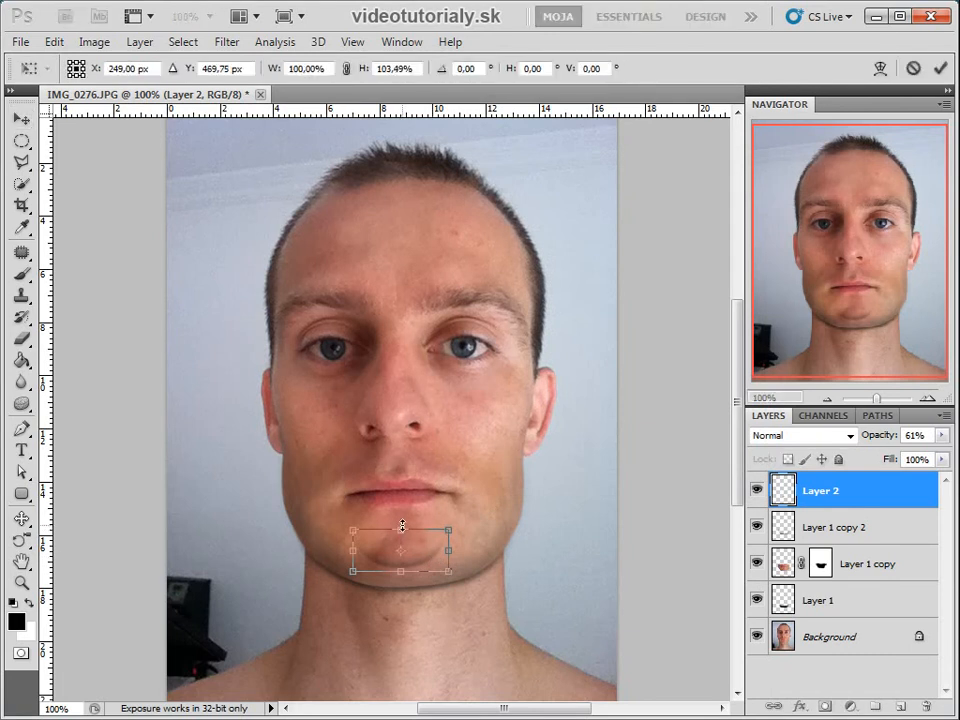
key("Return")
key("m")
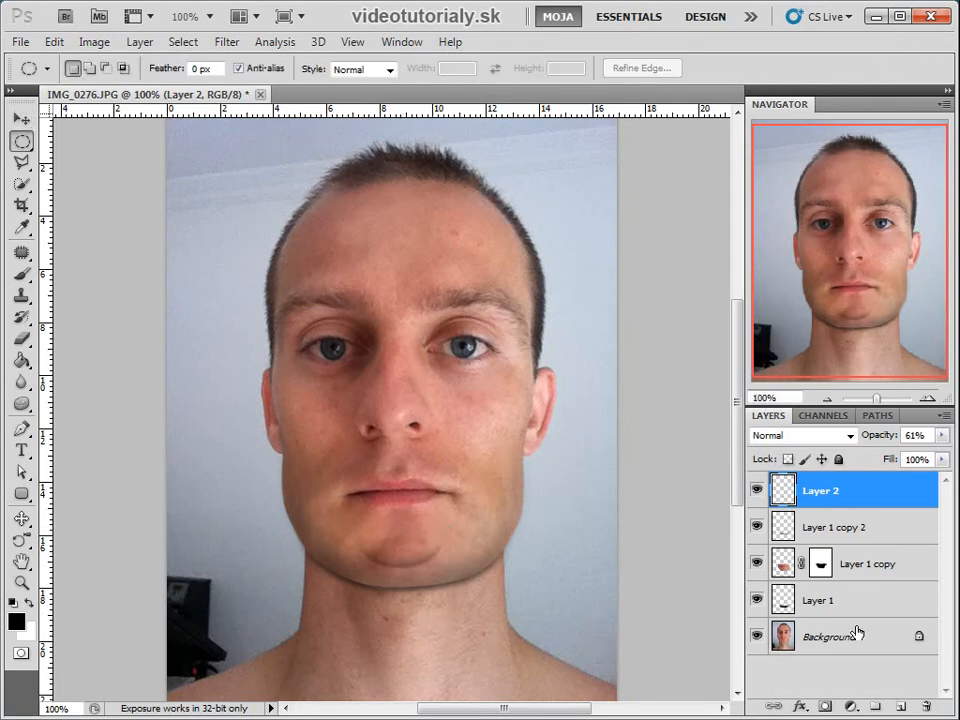
Select the neck and shoulders on the Background layer with a 25 px Quick Selection brush, excluding the dark object beside the shoulder
left_click(807, 638)
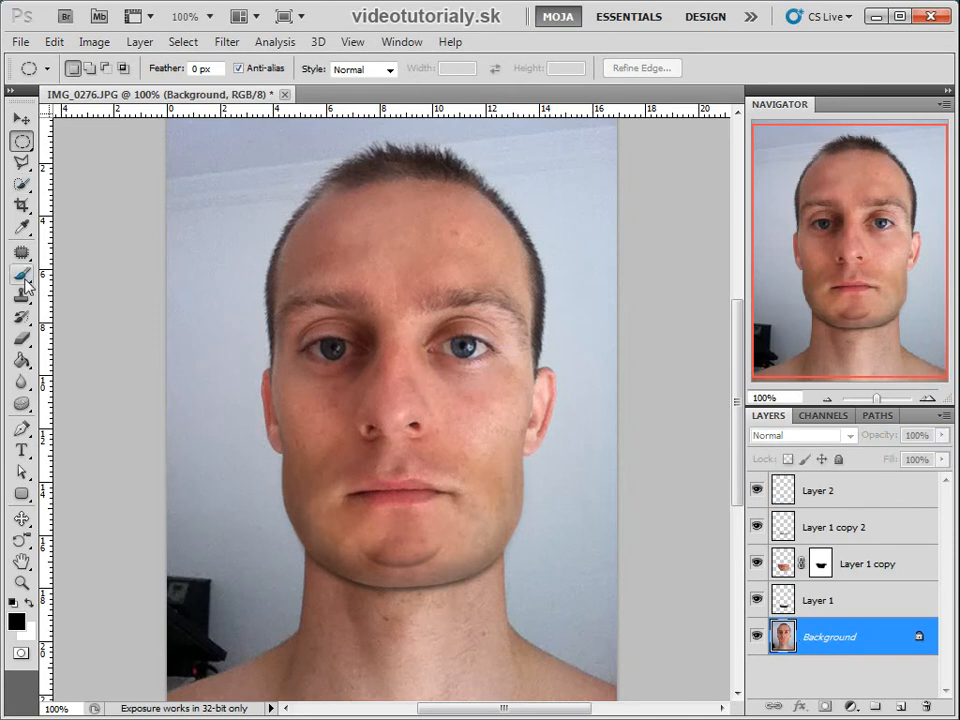
key("w")
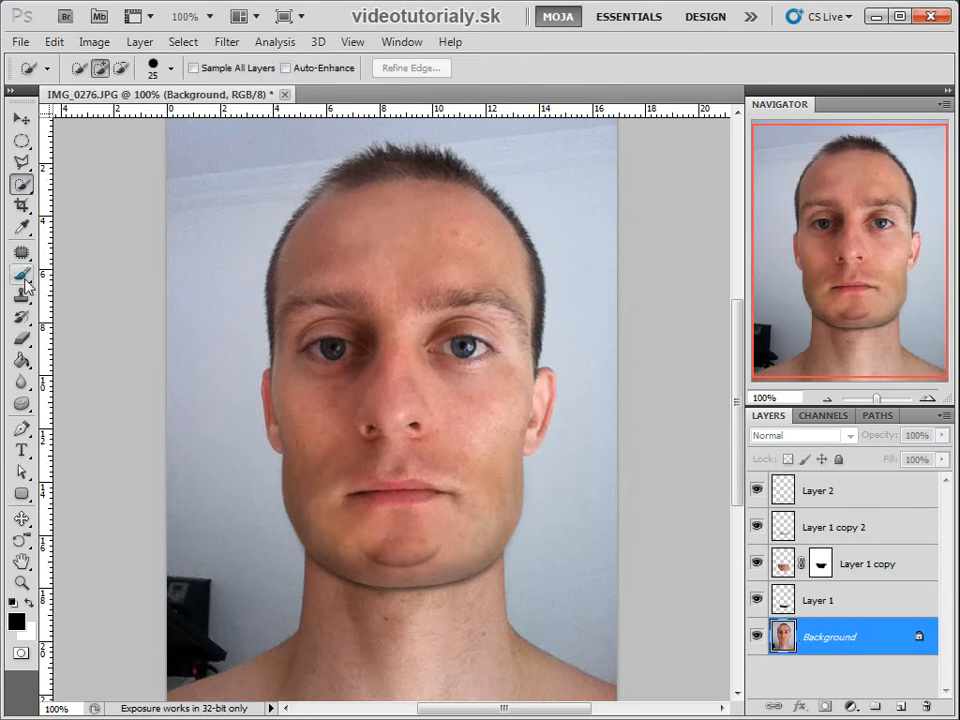
right_click(28, 192)
left_click(30, 191)
mouse_move(446, 628)
left_mouse_down()
mouse_move(407, 672)
mouse_move(375, 670)
mouse_move(362, 620)
left_mouse_up()
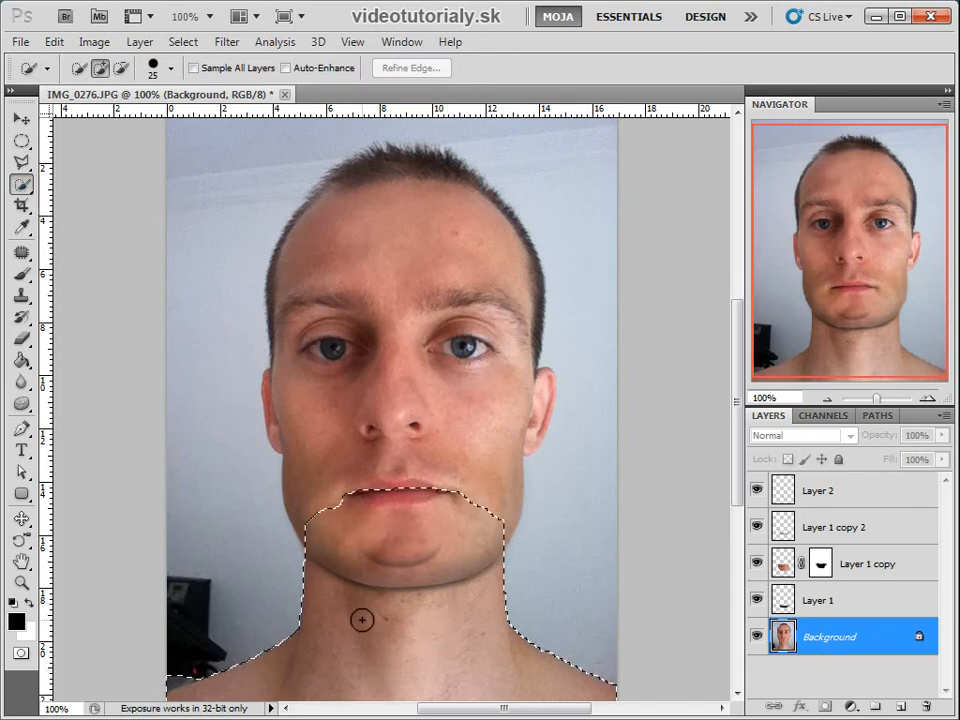
key("alt")
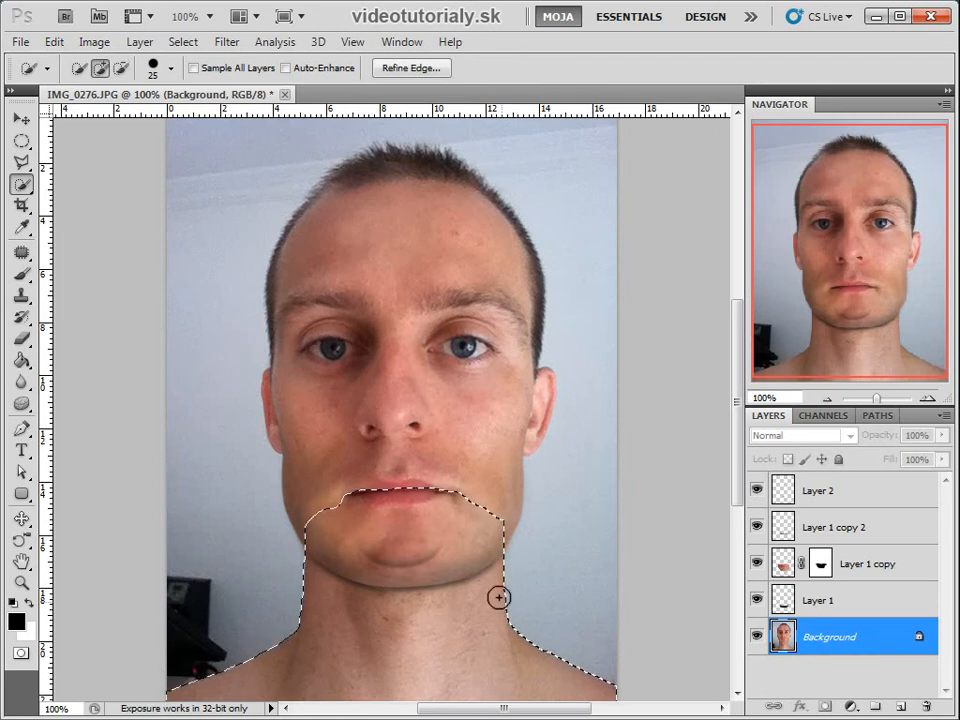
Feather the neck and shoulders selection by 0.5 pixels
right_click(397, 537)
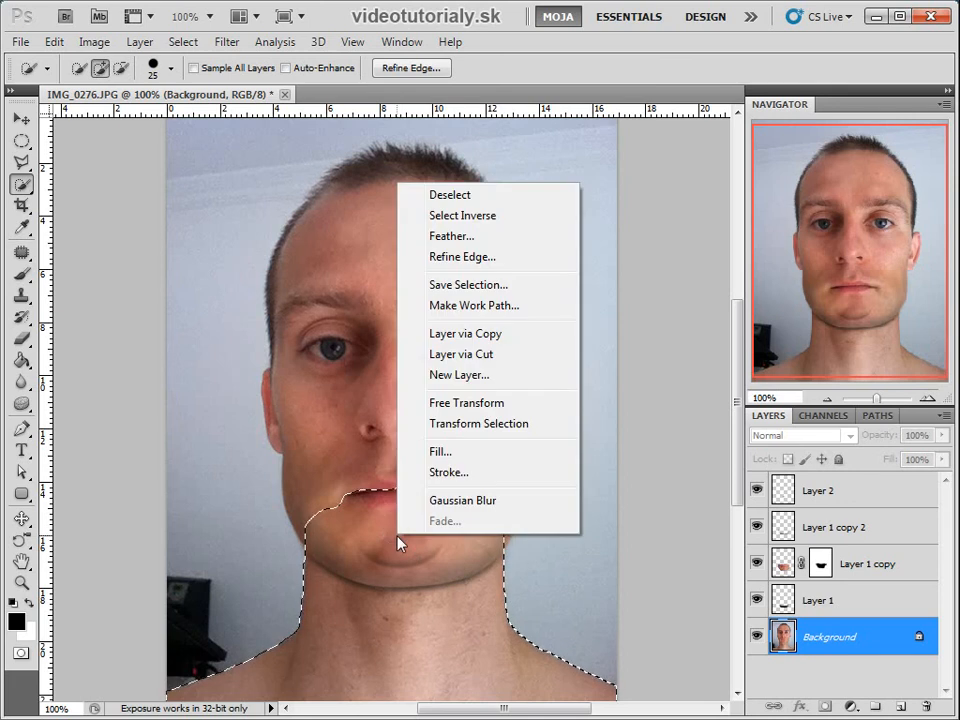
left_click(445, 252)
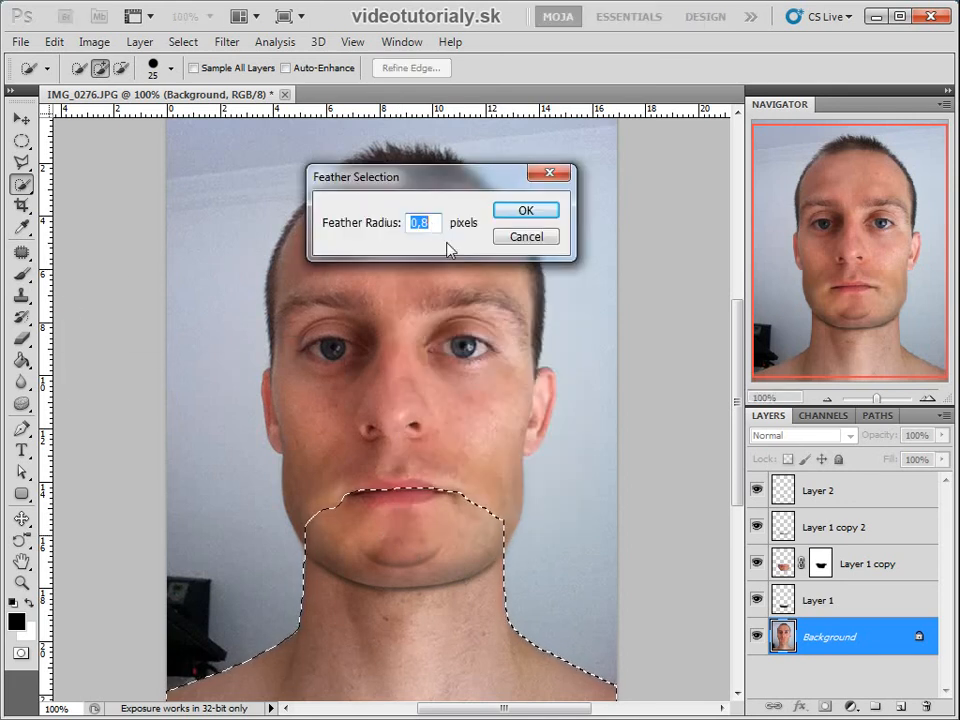
type(",5")
left_click(525, 210)
Copy the selected neck and shoulders to a new layer, and briefly hide the Background to check the cut-out
right_click(429, 530)
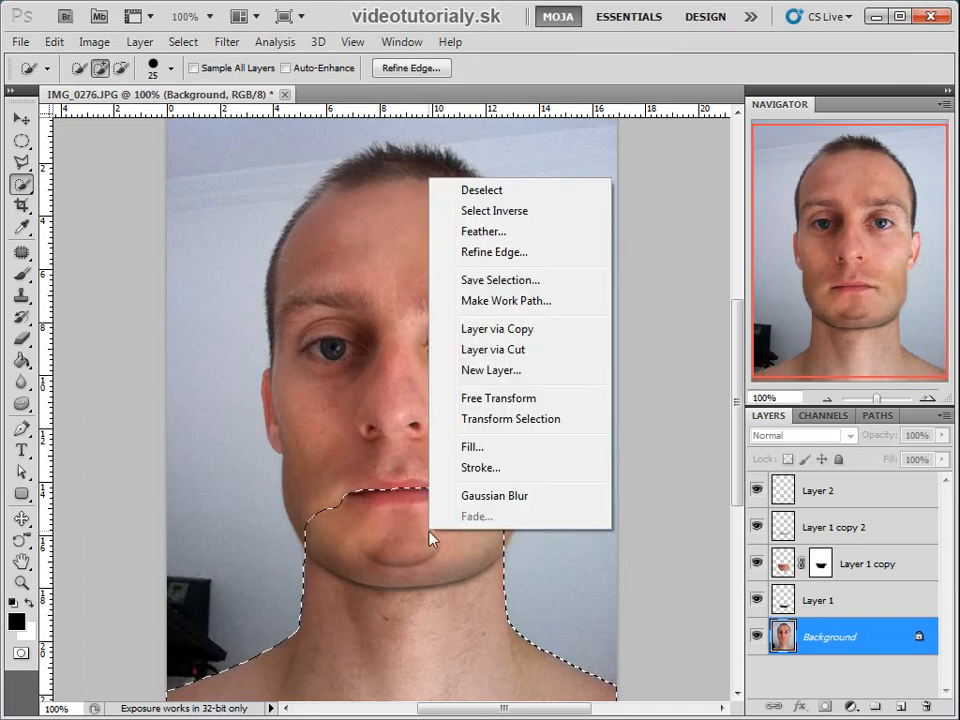
left_click(495, 329)
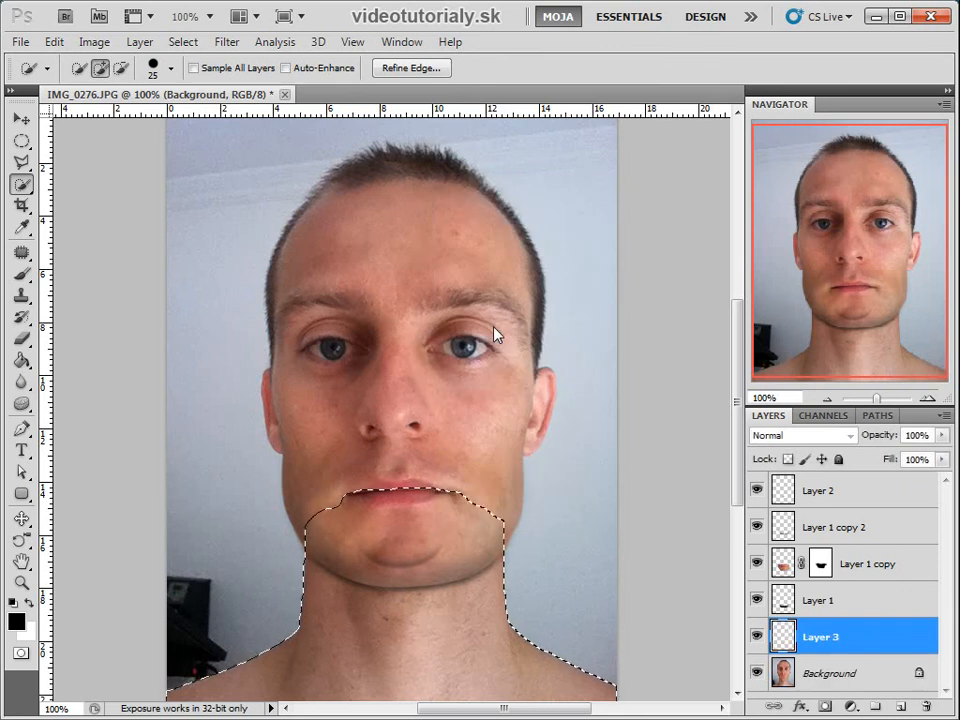
left_click(757, 673)
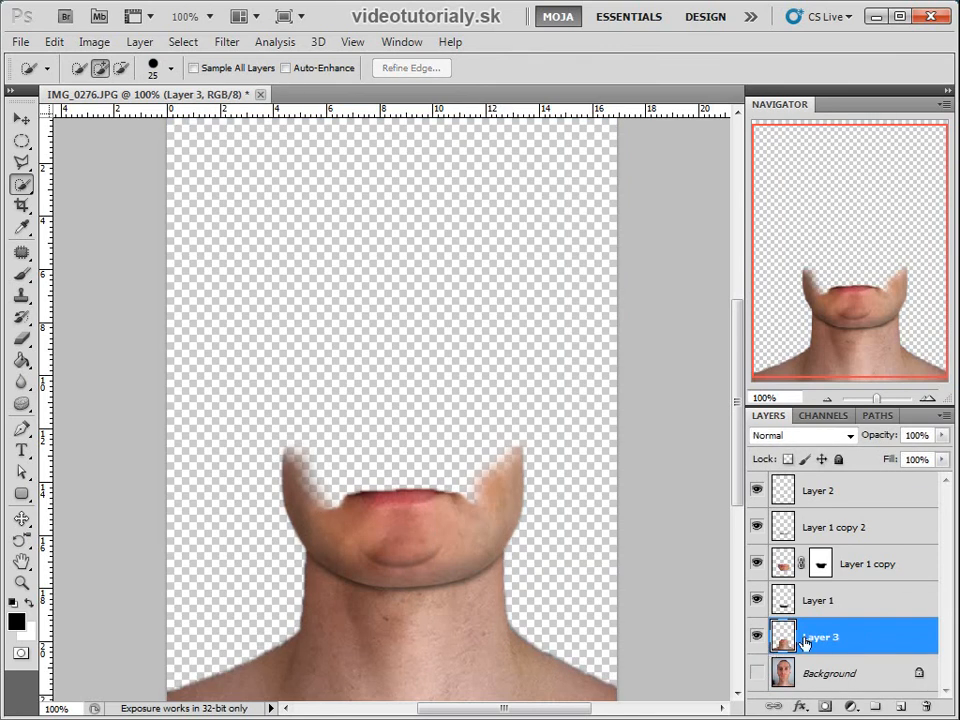
left_click(757, 673)
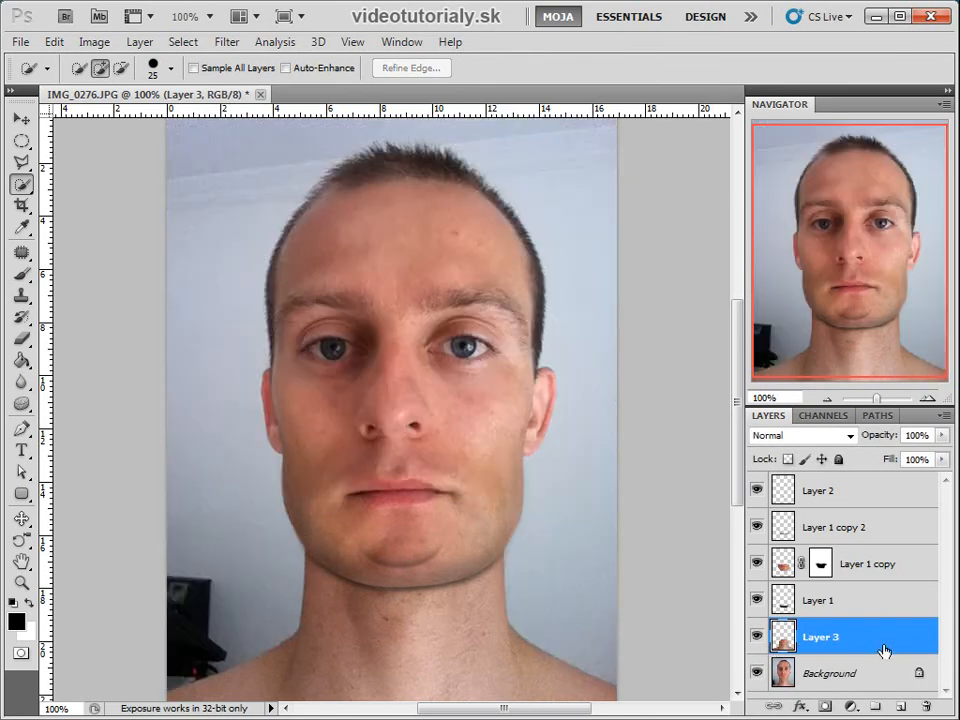
Widen the neck and shoulders on Layer 3 outward on both sides to 111.25% of the width
key("v")
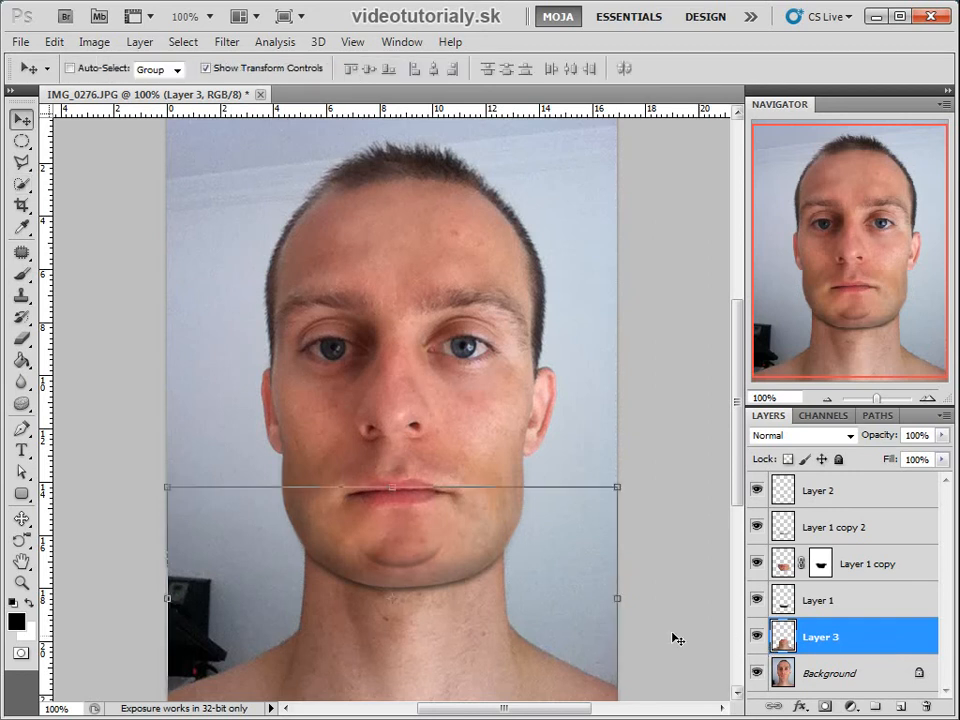
left_click_drag(615, 598, 643, 598)
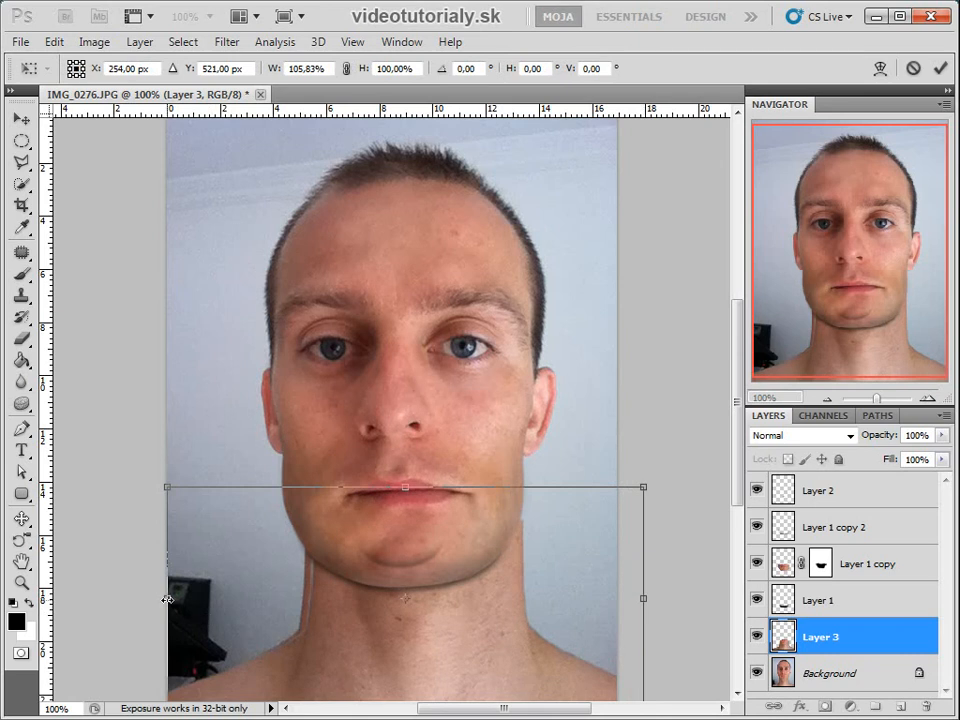
left_click_drag(167, 599, 143, 598)
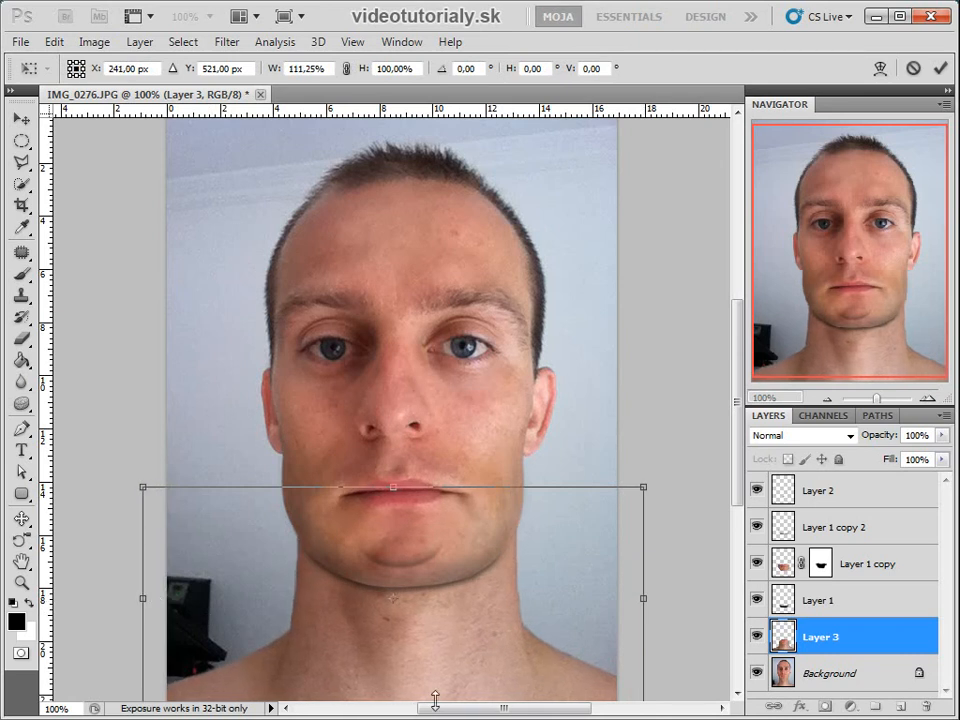
Compress the neck and shoulders on Layer 3 to 81.93% height and distort the upper corners outward and upward
left_click_drag(742, 425, 741, 457)
left_click_drag(394, 612, 395, 570)
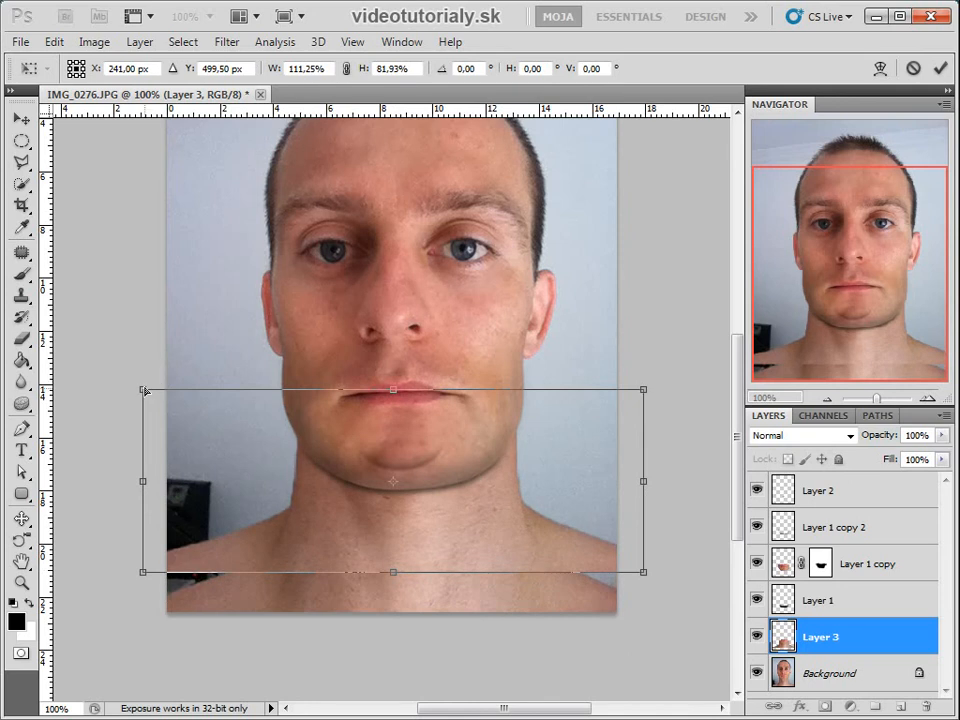
left_click_drag(145, 391, 128, 385)
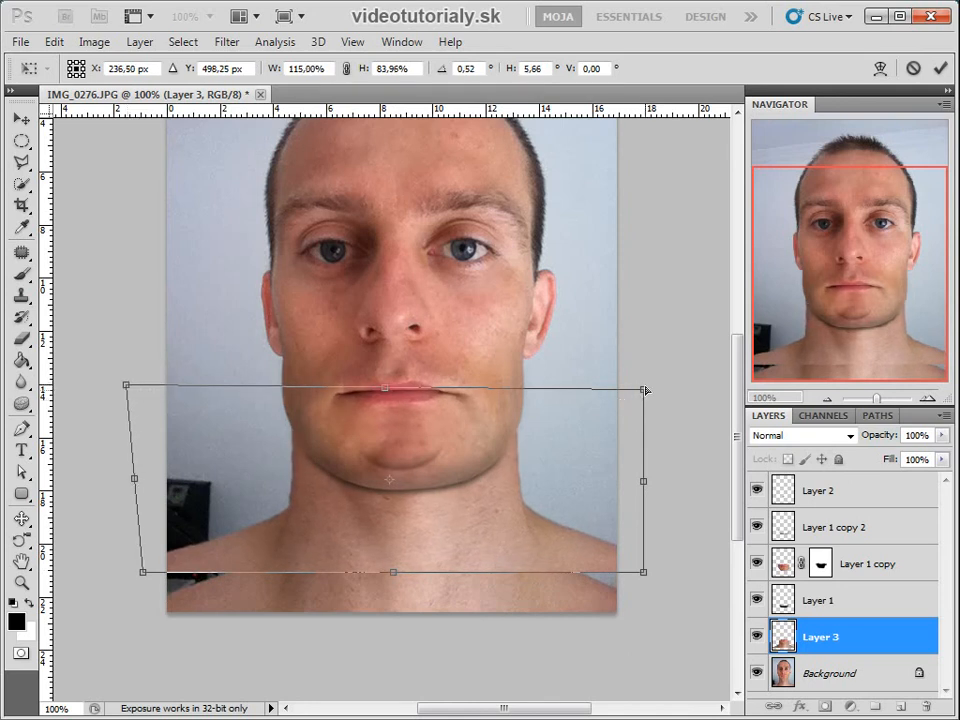
left_click_drag(645, 390, 663, 377)
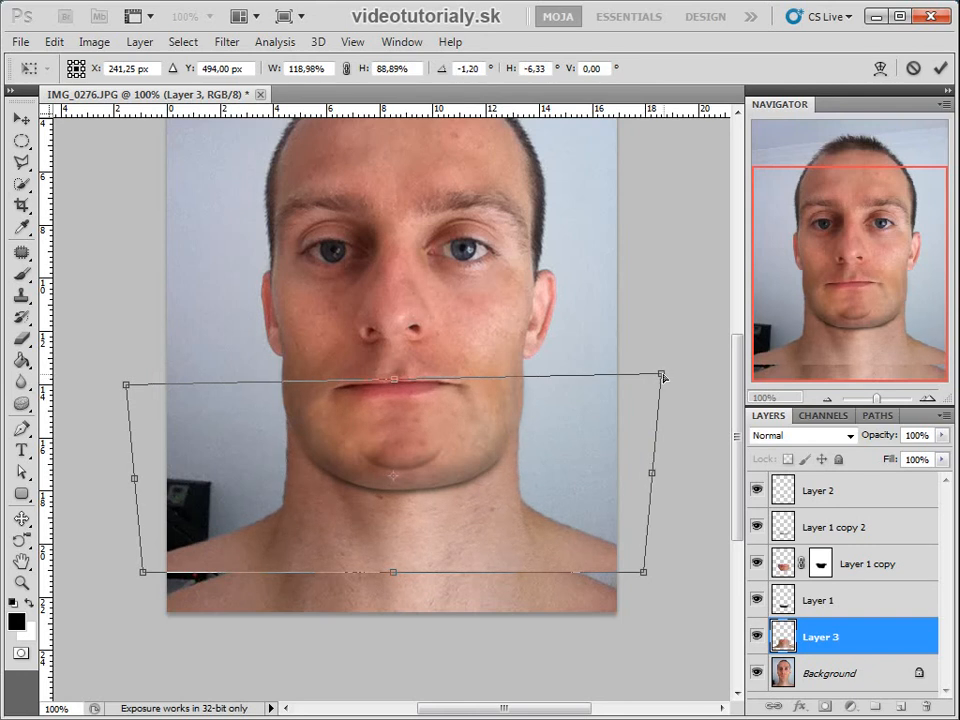
key("Return")
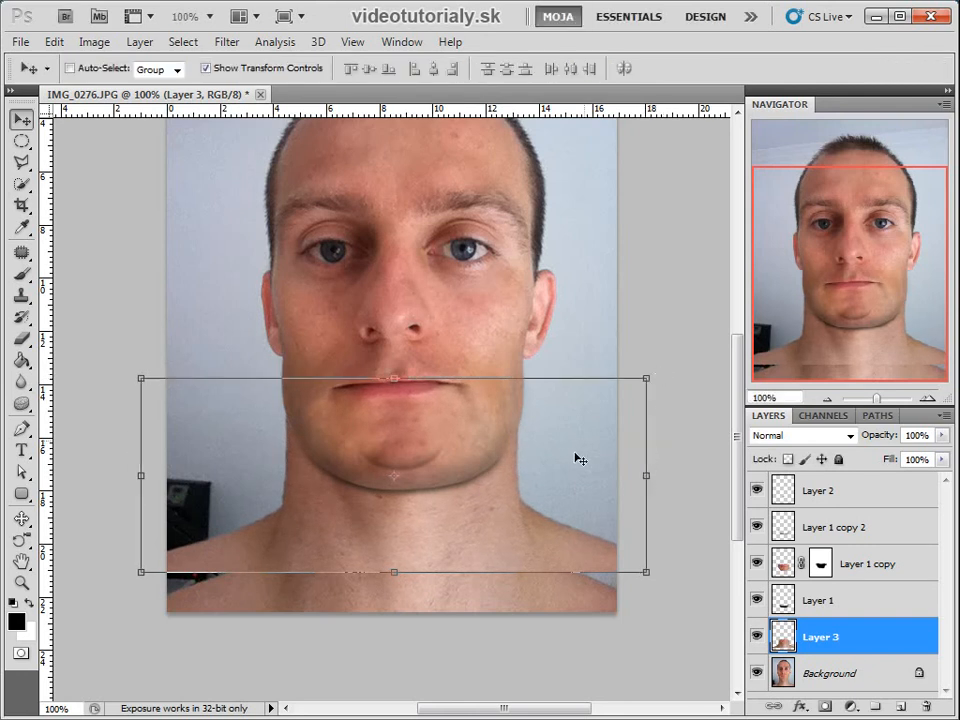
Crop the image just above the seam across the shoulders, removing the duplicated strip of skin below it
left_click_drag(579, 456, 493, 508)
key("z")
key("c")
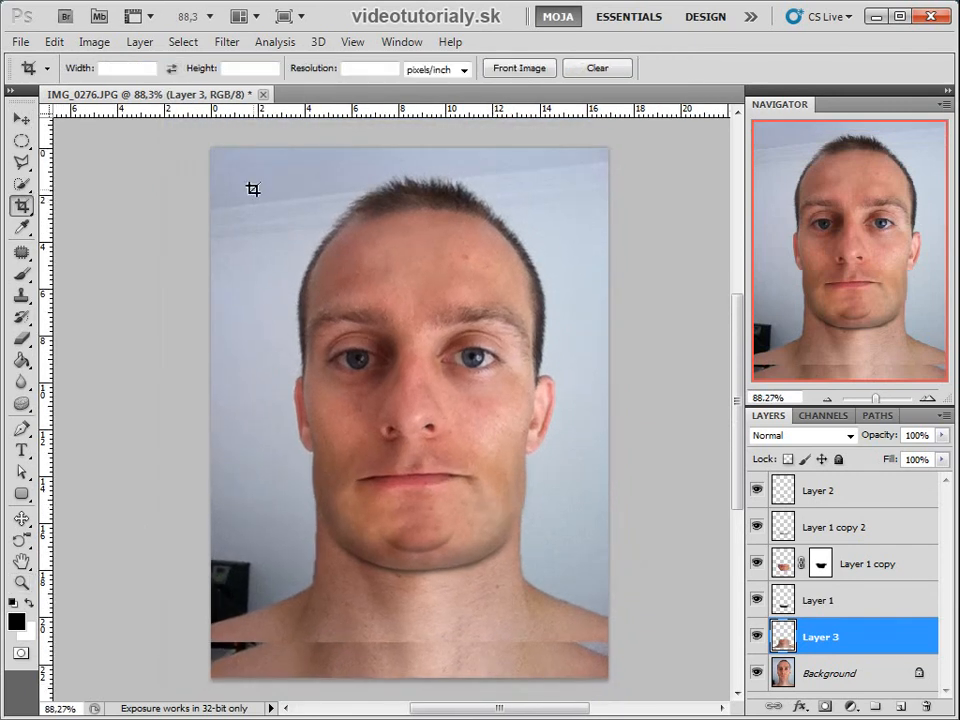
left_click_drag(211, 148, 664, 634)
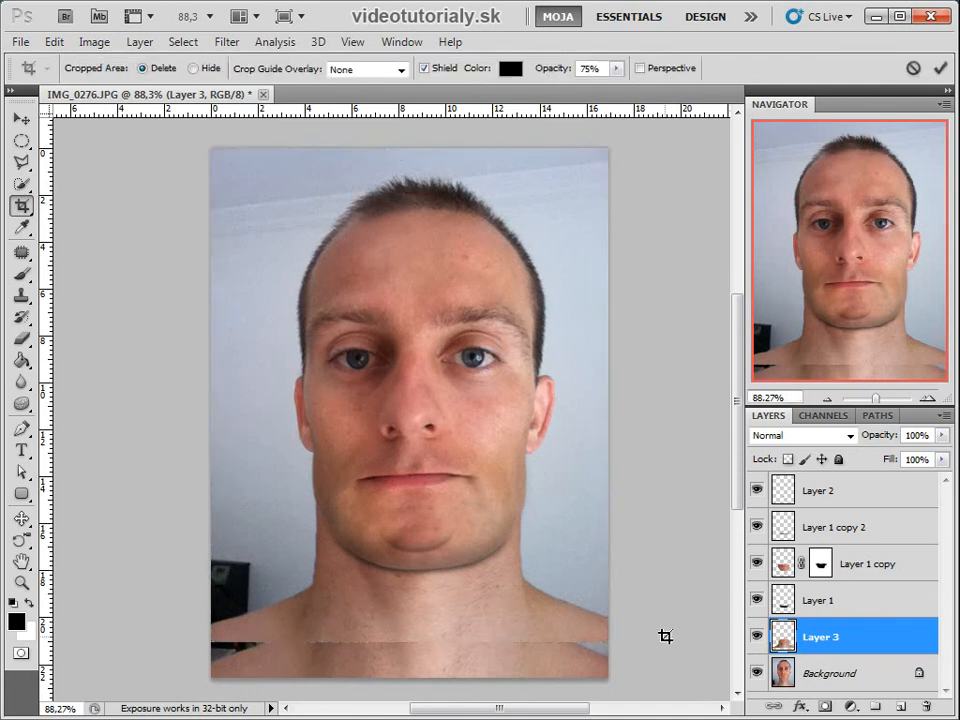
key("Return")
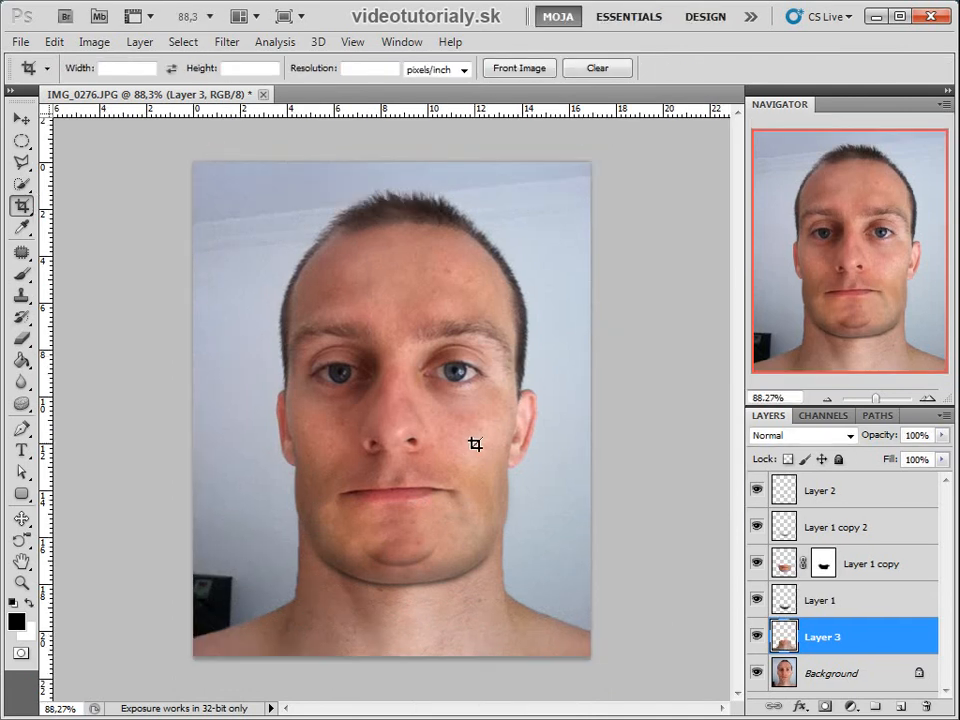
Erase the part of Layer 3 that overlaps the lips with a 76 px eraser
left_click(22, 141)
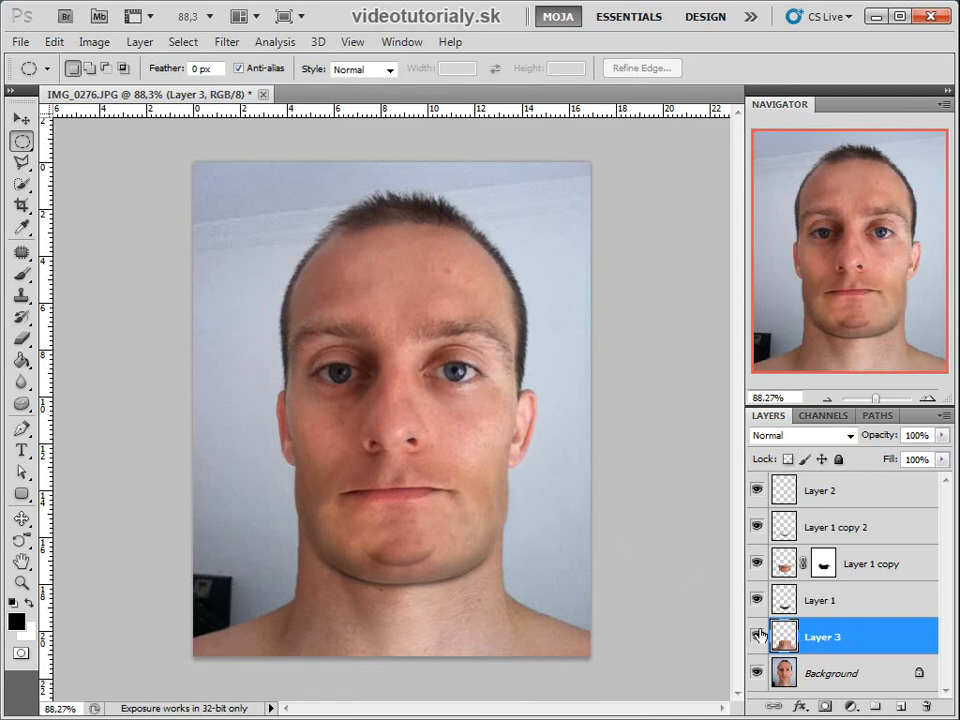
key("e")
mouse_move(433, 488)
left_mouse_down()
mouse_move(401, 487)
mouse_move(394, 497)
mouse_move(352, 478)
mouse_move(345, 490)
mouse_move(365, 503)
mouse_move(370, 492)
mouse_move(420, 493)
left_mouse_up()
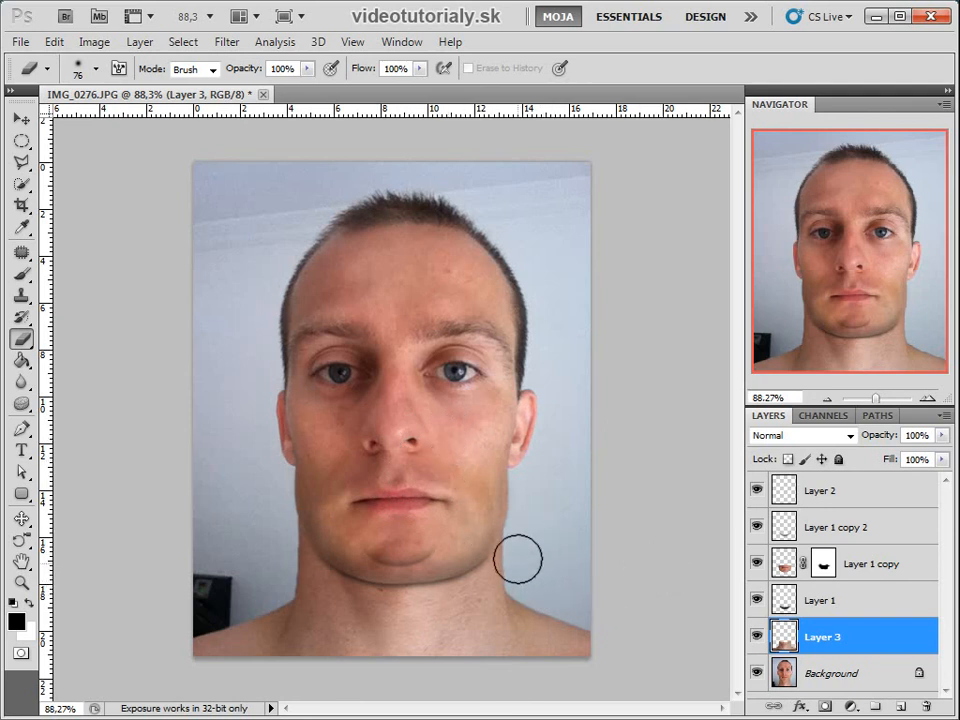
Distort Layer 3 so its upper corners move slightly inward, and stretch its height to 104.45%
key("v")
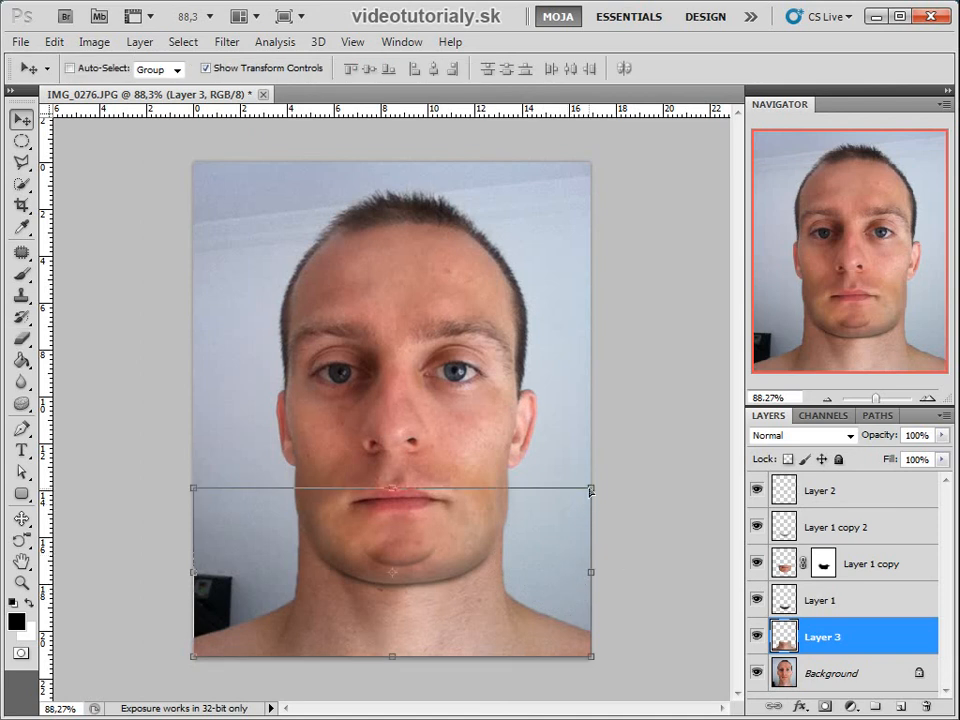
left_click_drag(591, 490, 587, 488)
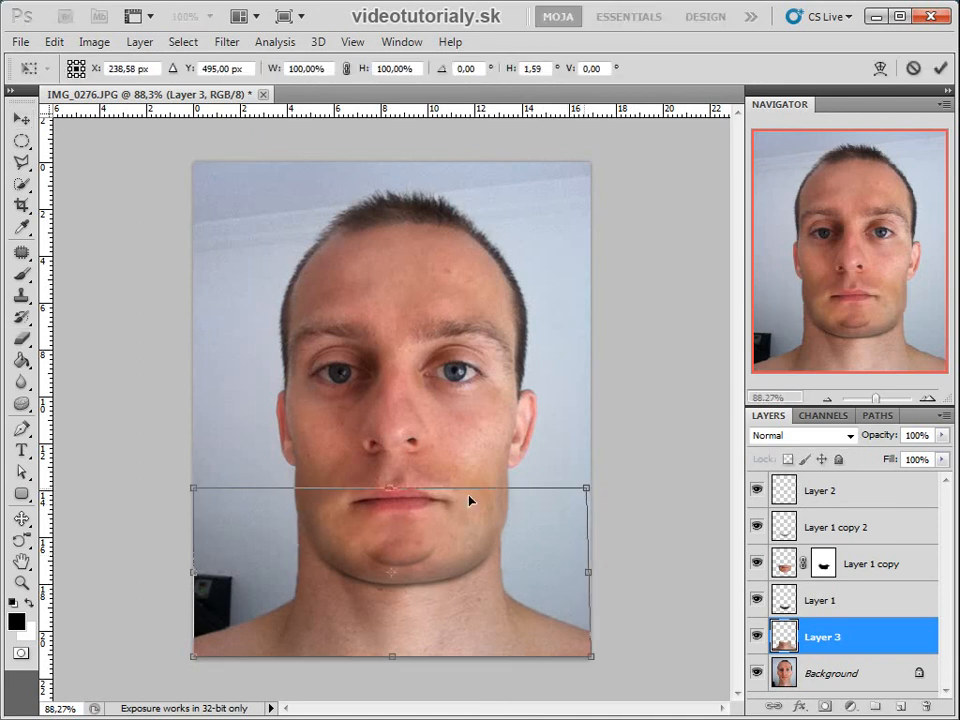
left_click_drag(195, 490, 205, 490)
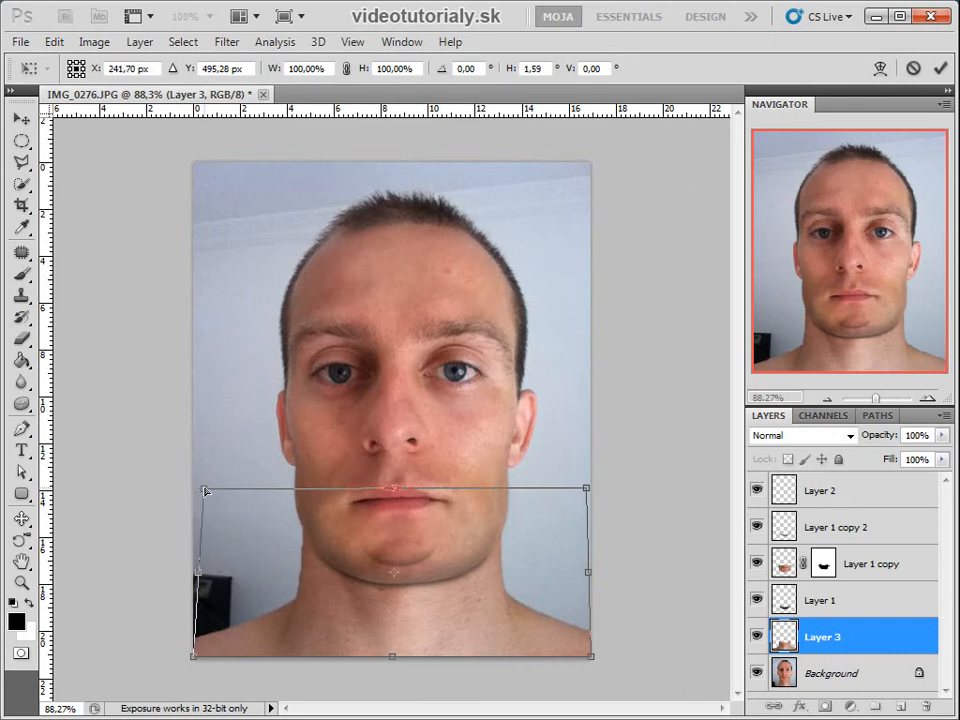
mouse_move(395, 492)
left_mouse_down()
mouse_move(395, 503)
mouse_move(397, 482)
left_mouse_up()
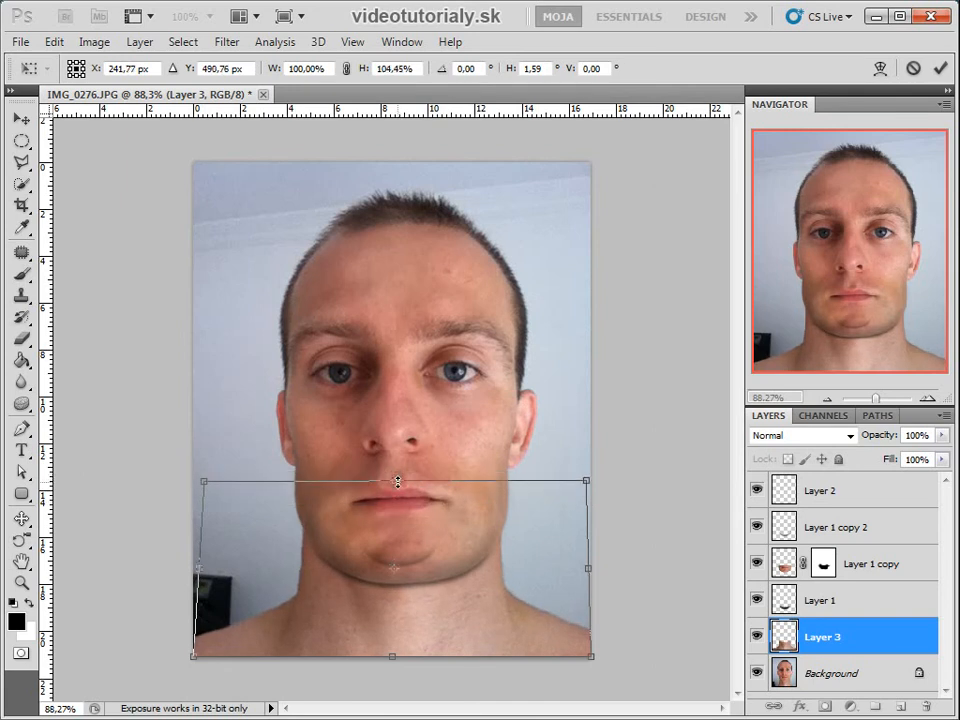
key("Return")
Patch small skin areas at both sides of the neck base on Layer 3 with clean neighbouring skin
key("j")
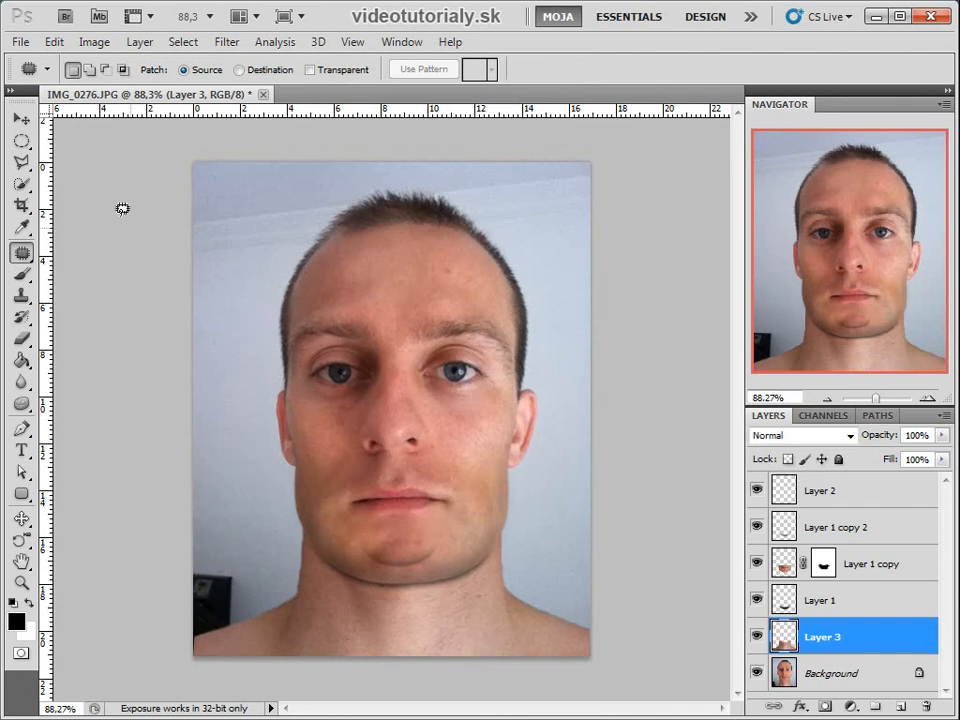
left_click(21, 252)
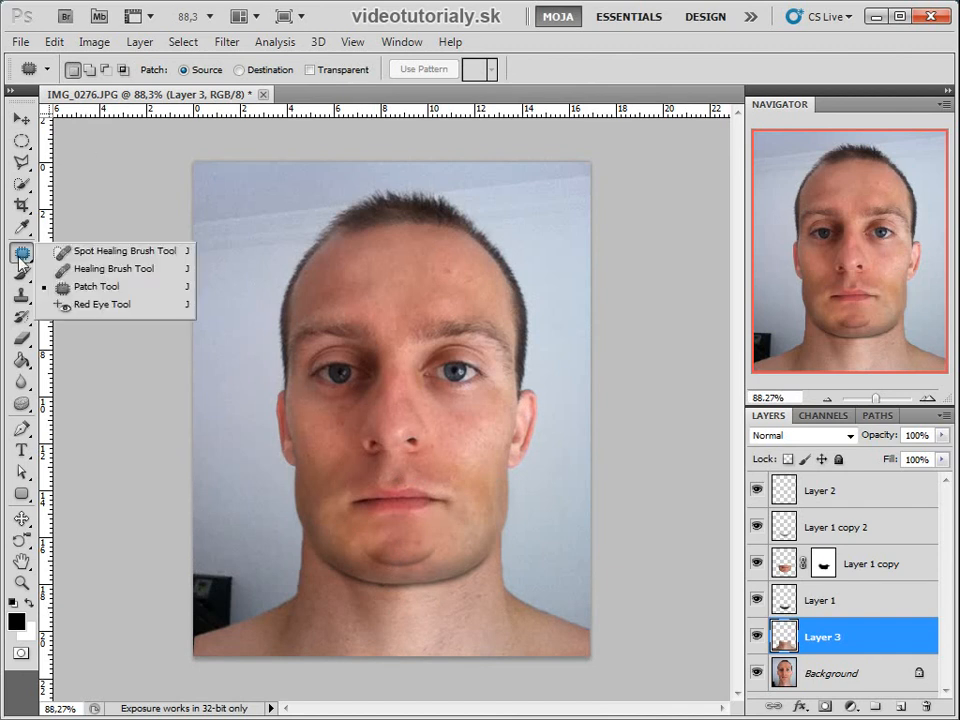
left_click(98, 291)
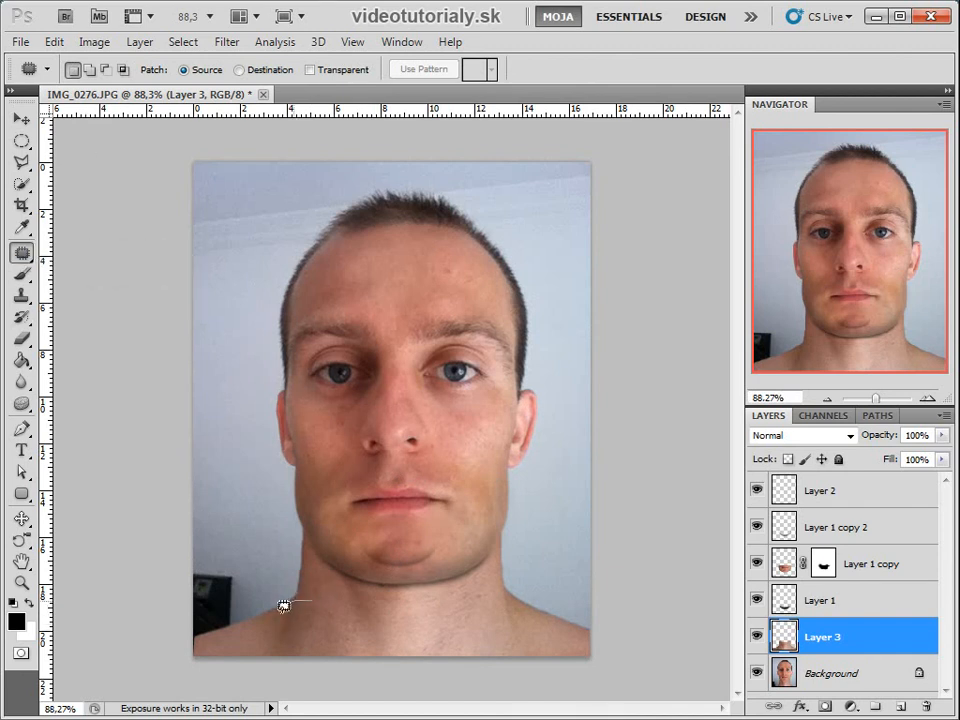
mouse_move(283, 606)
left_mouse_down()
mouse_move(281, 636)
mouse_move(330, 612)
mouse_move(339, 596)
left_mouse_up()
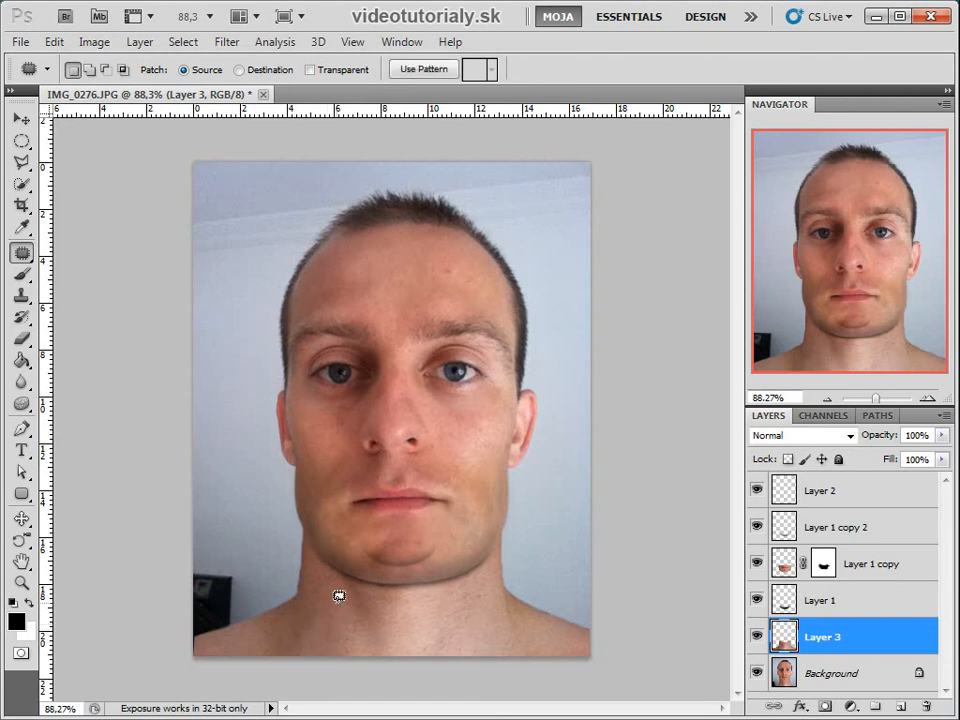
key("ctrl+d")
mouse_move(532, 620)
left_mouse_down()
mouse_move(502, 585)
mouse_move(516, 635)
left_mouse_up()
left_click_drag(513, 622, 496, 636)
key("ctrl+d")
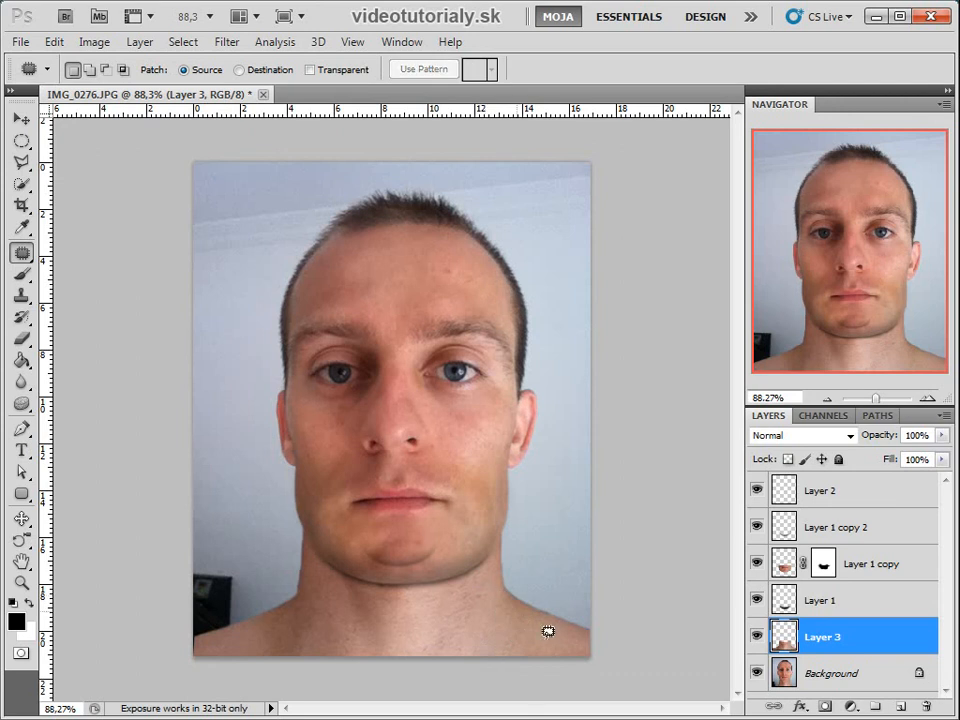
Nudge all layers from Layer 2 to Layer 3 together a few pixels down and one pixel right
key("v")
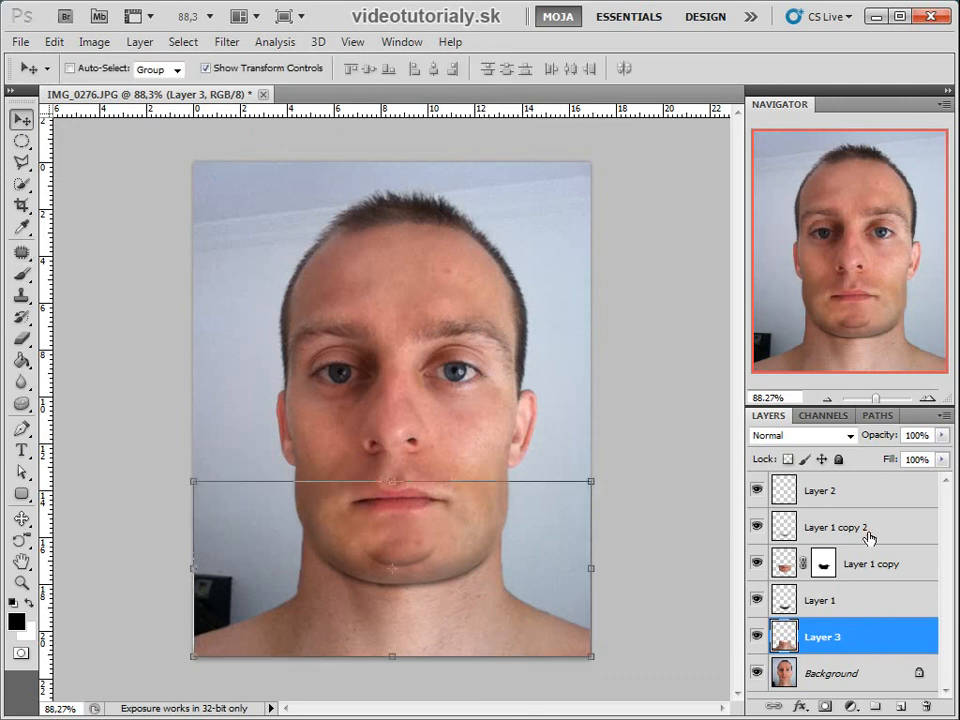
left_click(866, 490, "shift")
left_click(843, 645)
left_click(885, 493, "shift")
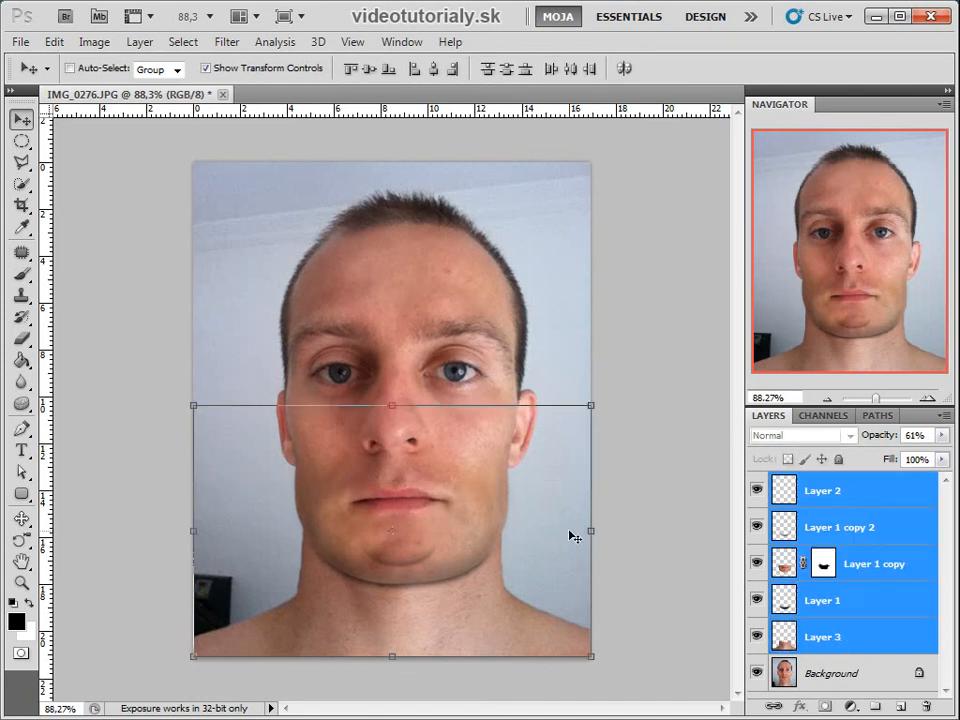
key("Down")
key("Down")
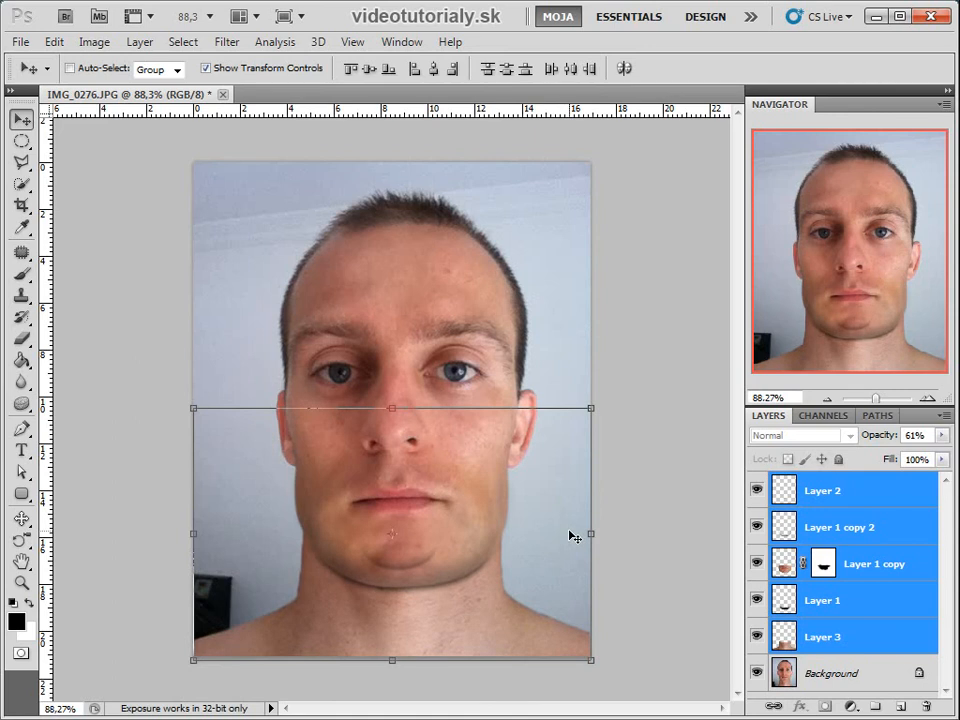
key("Down")
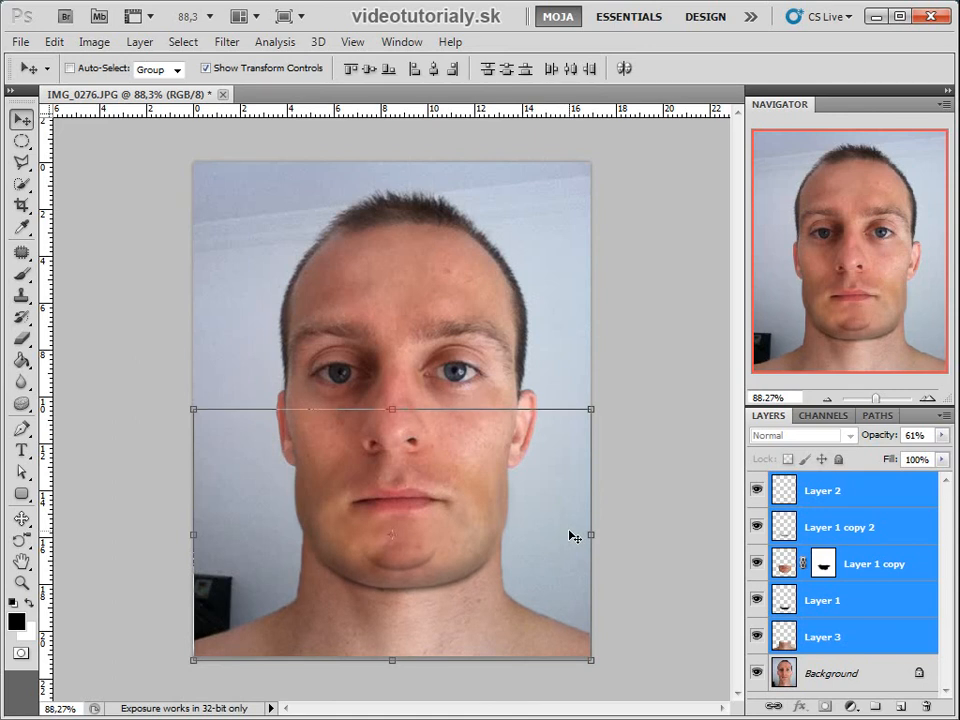
key("Right")
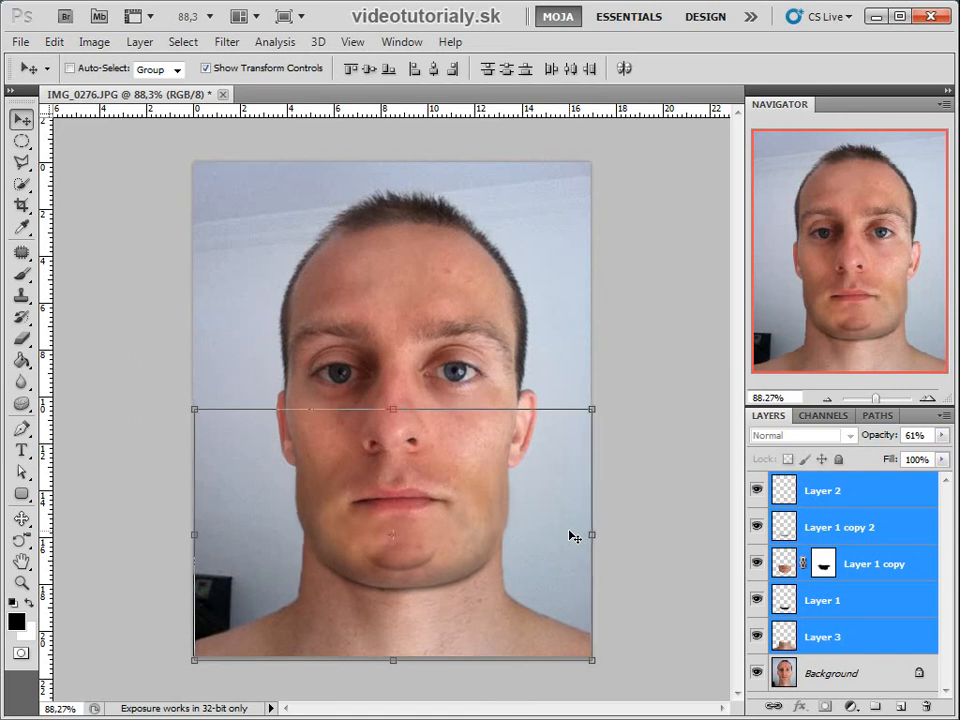
View the portrait at 100% and set the opacity of the jaw shadow on Layer 1 to 40%
key("m")
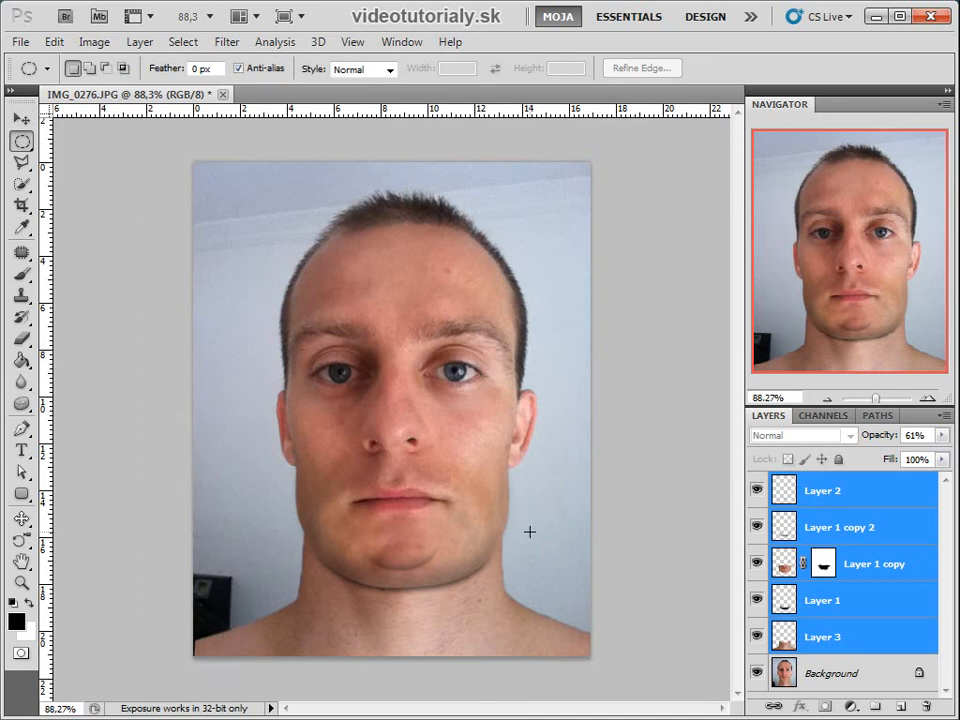
key("z")
left_click(455, 67)
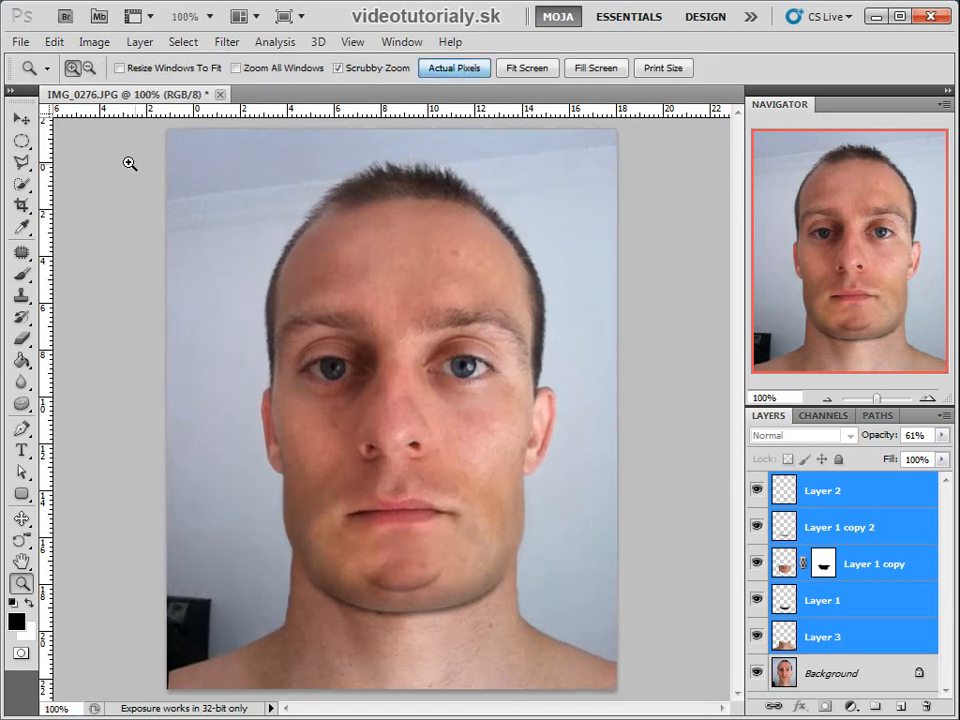
left_click(22, 142)
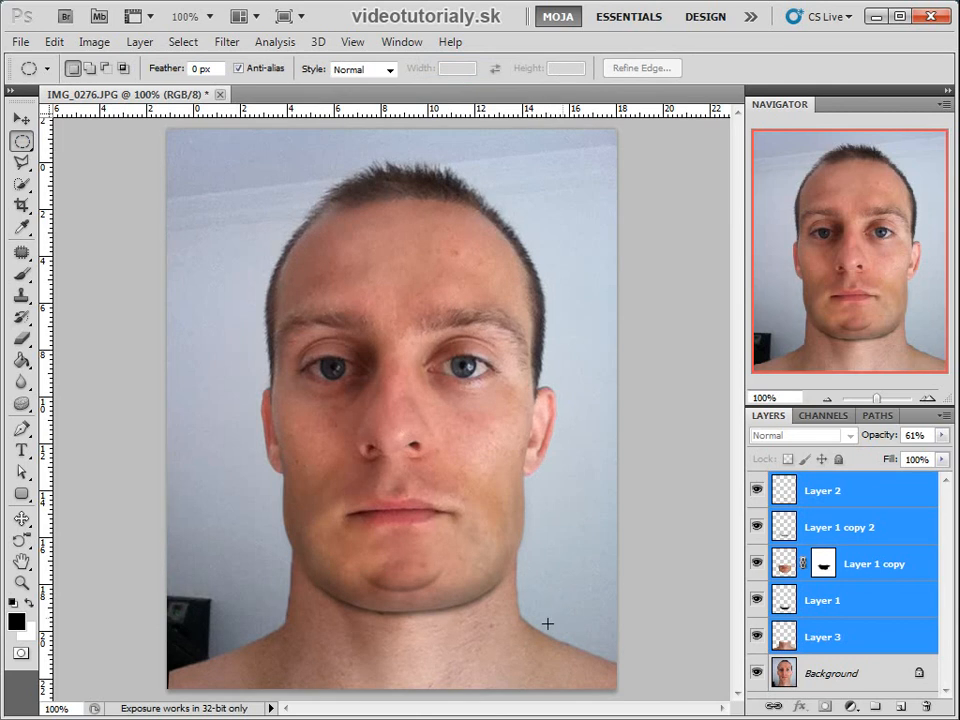
left_click(882, 604)
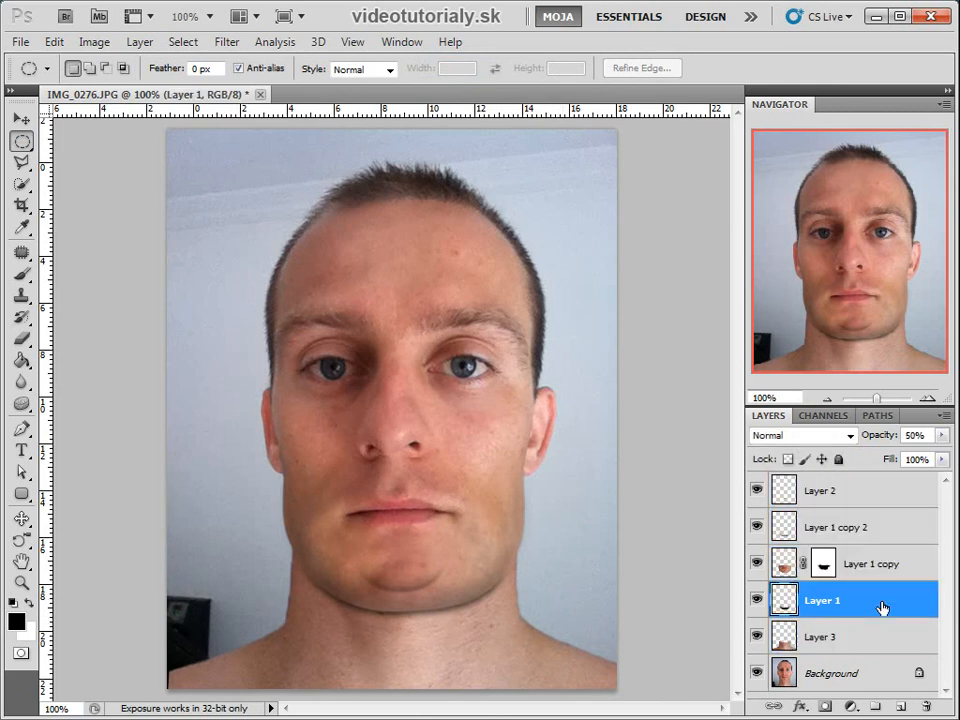
Widen the jaw shadow on Layer 1 to 106.48% and shift it 7 px up and 2 px left
key("v")
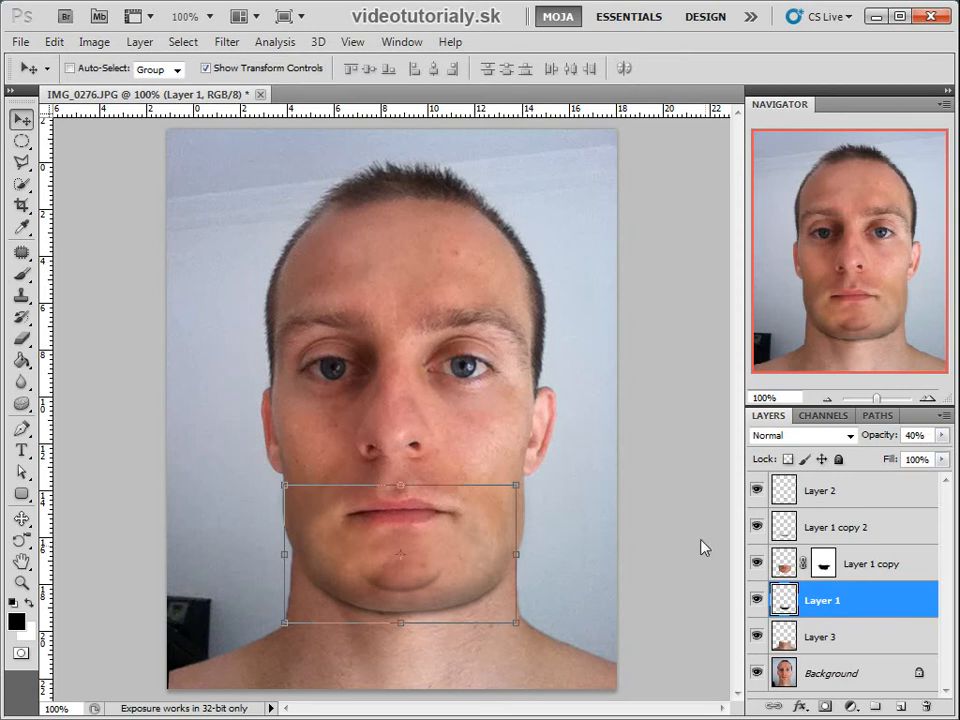
left_click_drag(516, 549, 524, 549)
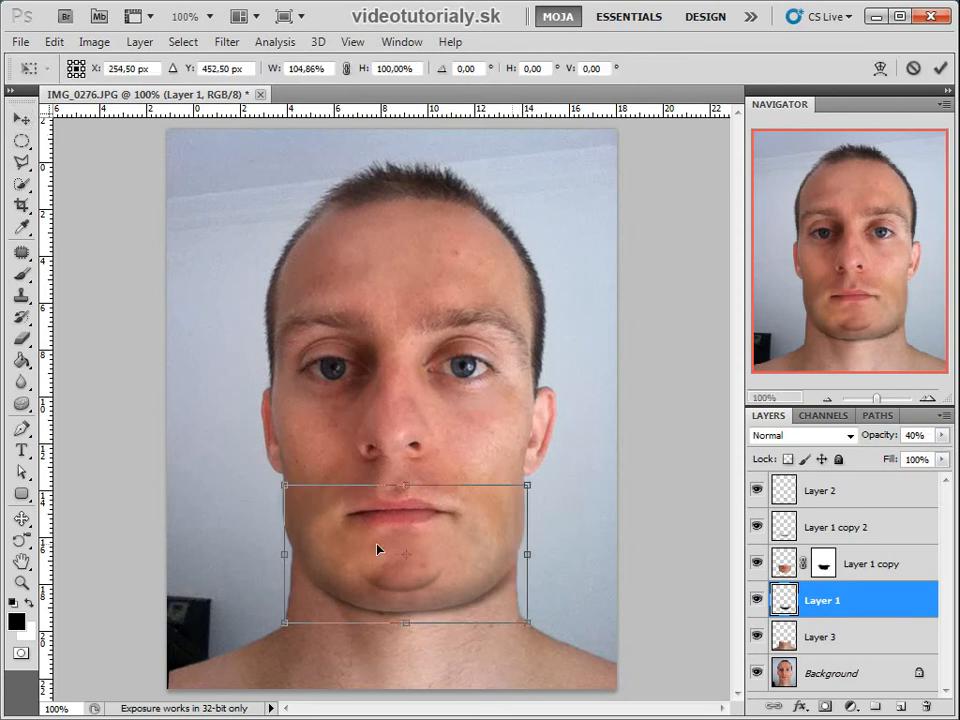
left_click_drag(280, 551, 273, 551)
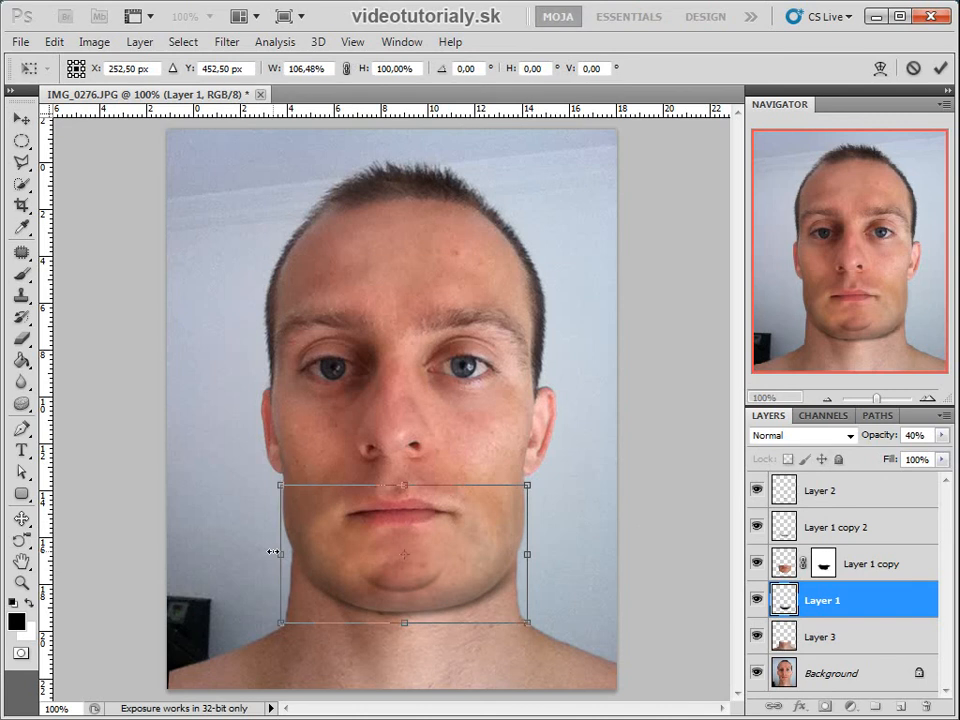
key("Up")
key("Up")
key("Up")
key("Up")
key("Up")
key("Up")
key("Up")
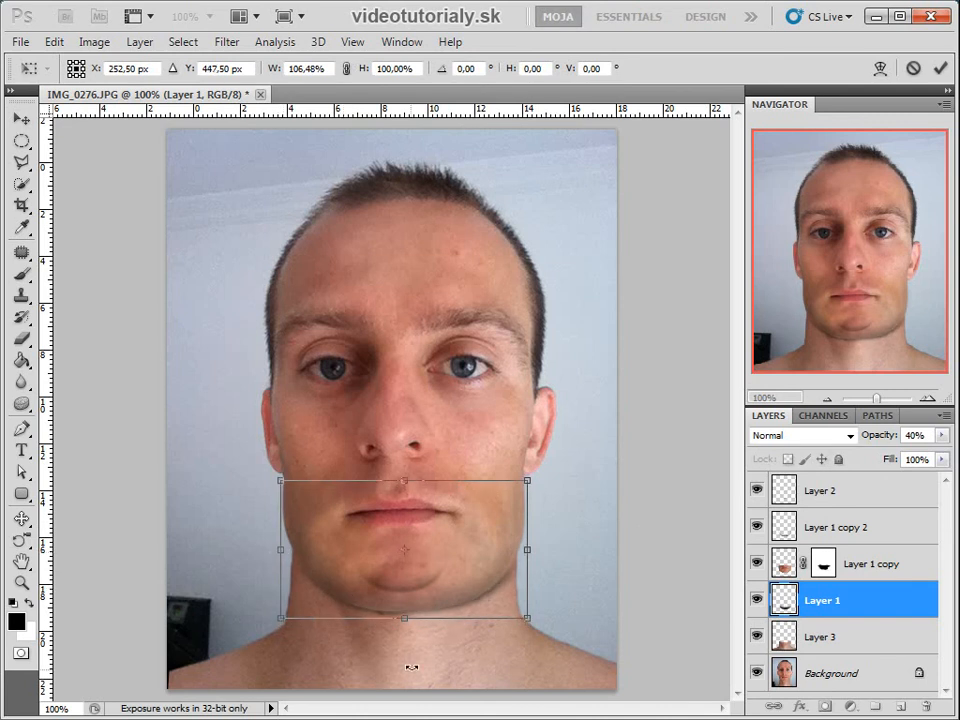
key("Left")
key("Left")
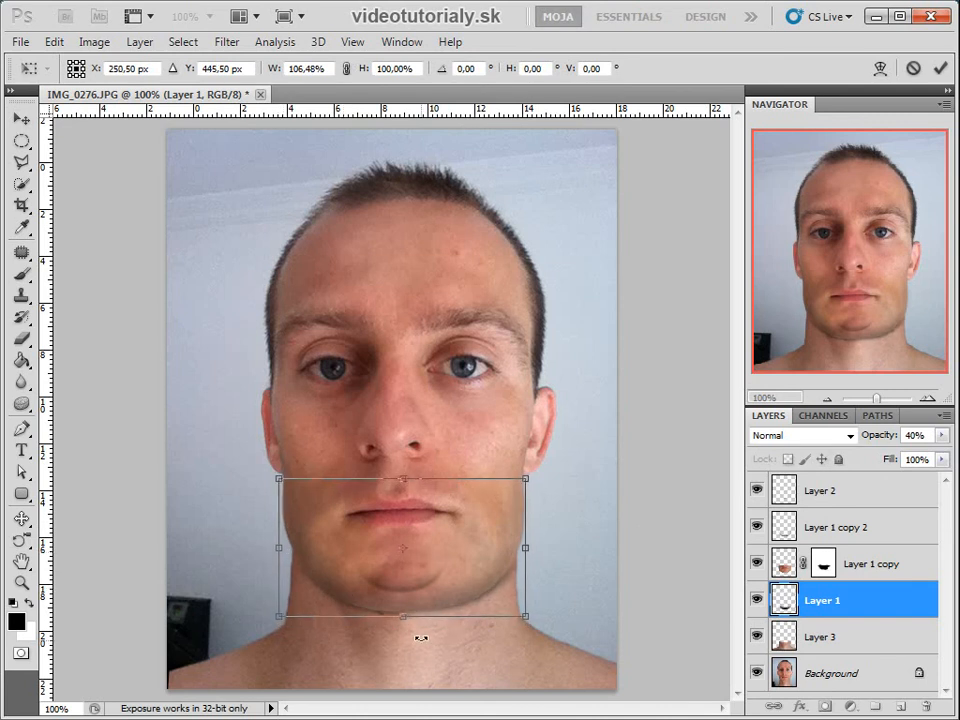
key("Return")
key("m")
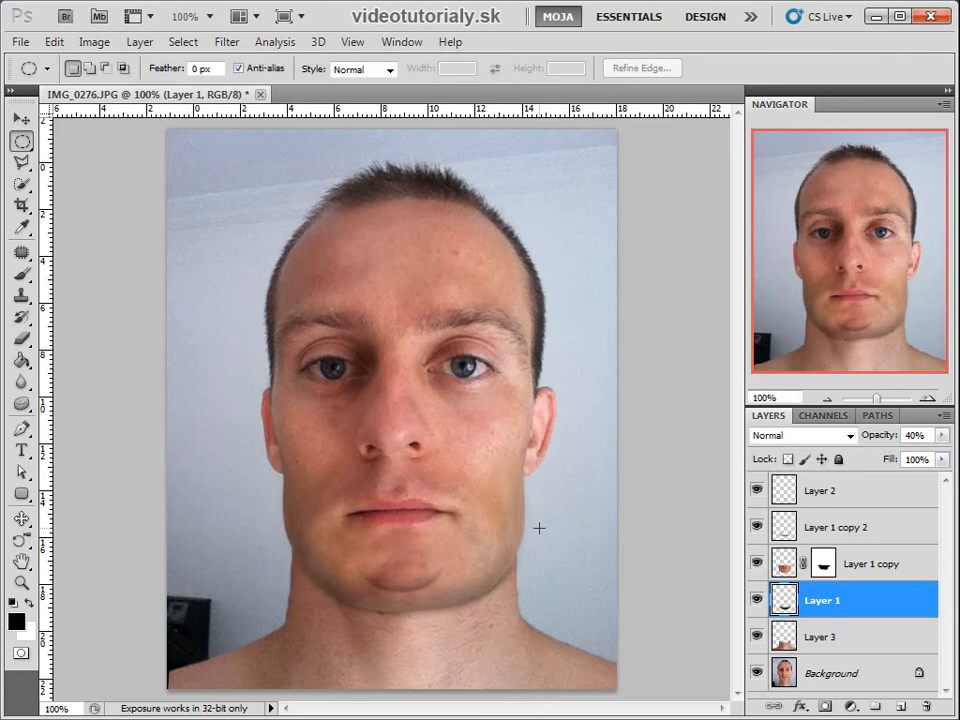
key("v")
key("m")
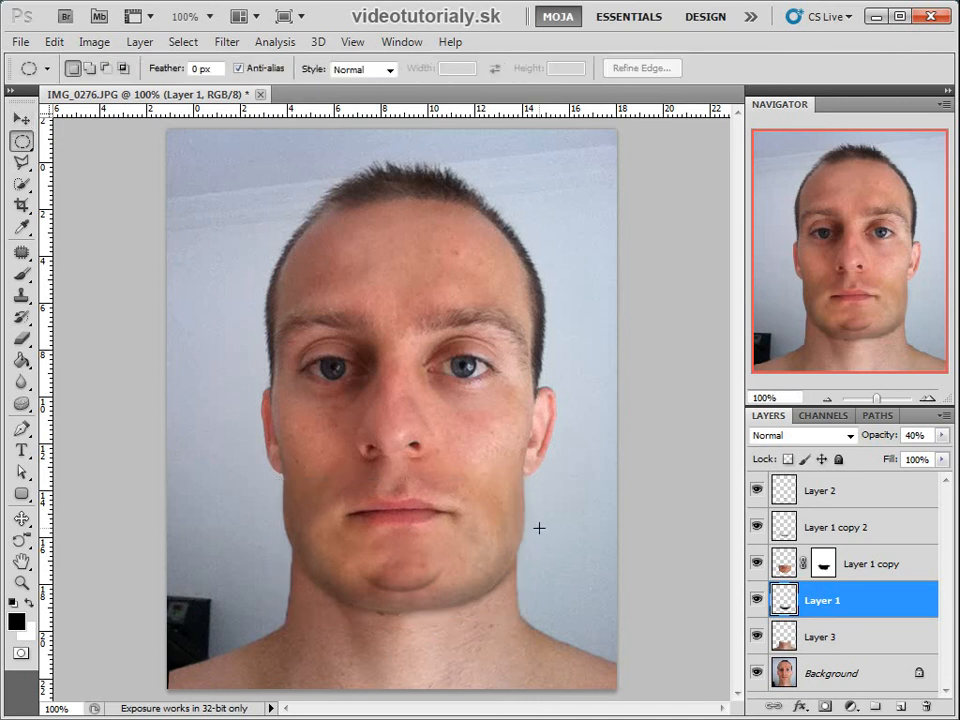